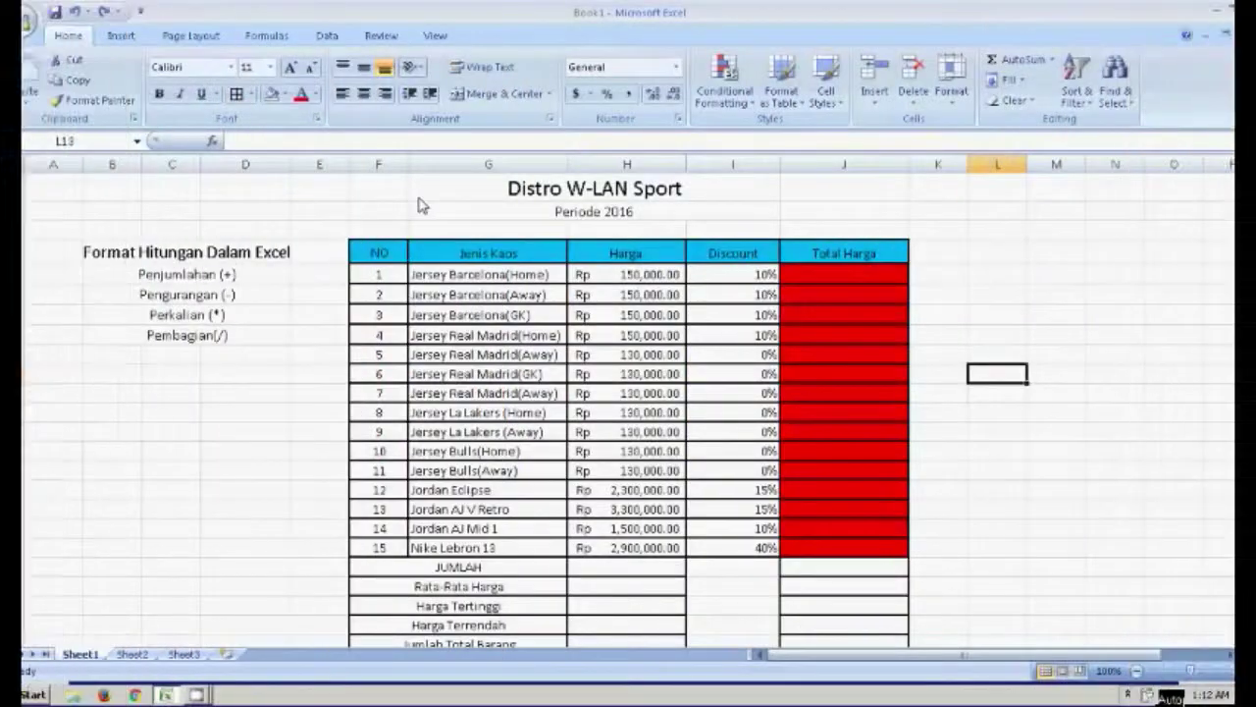
- Review the Distro W-LAN Sport price table and its +, -, *, / operation labels
click(420, 200)
scroll(609, 231, down, 1)
scroll(608, 232, down, 2)
scroll(609, 232, up, 3)
scroll(608, 228, up, 1)
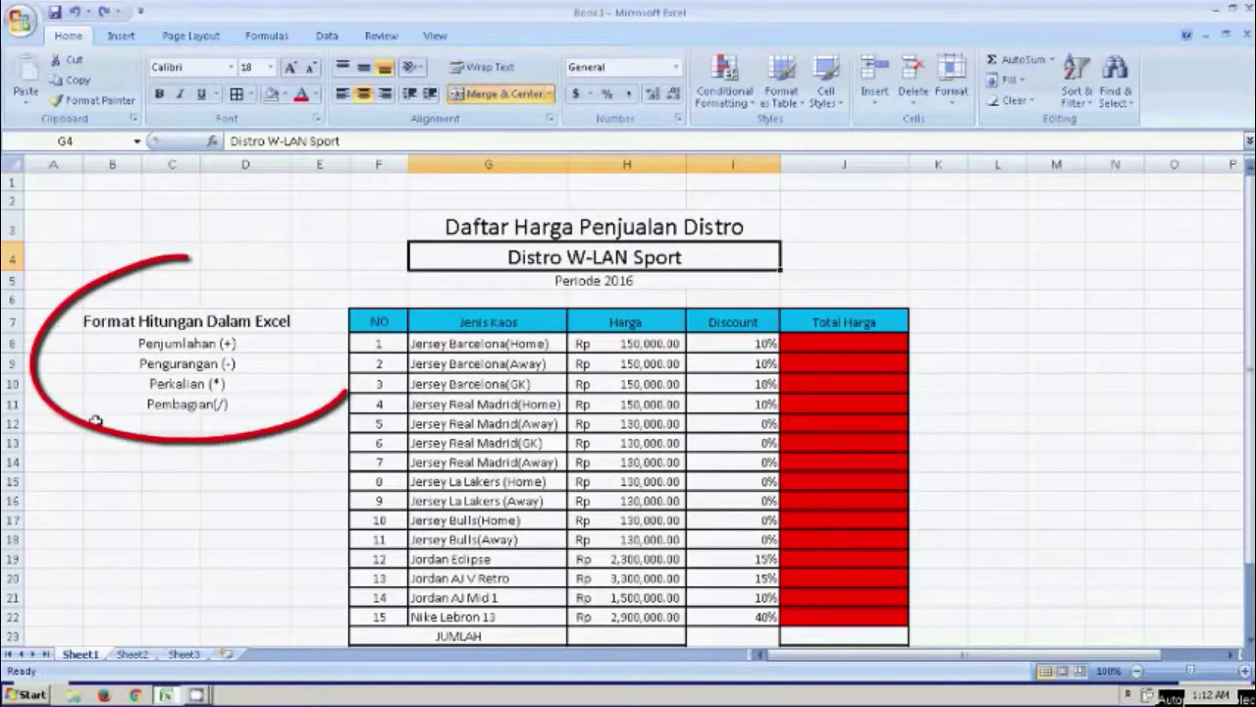
click(249, 343)
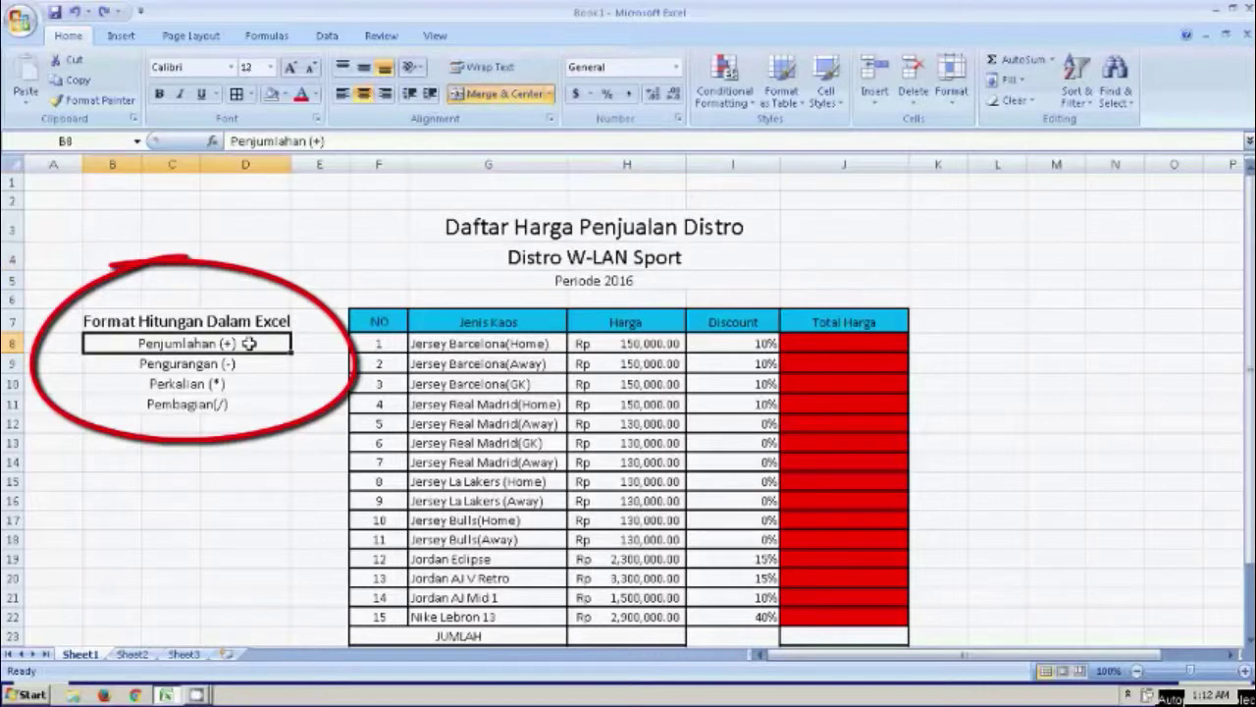
click(264, 364)
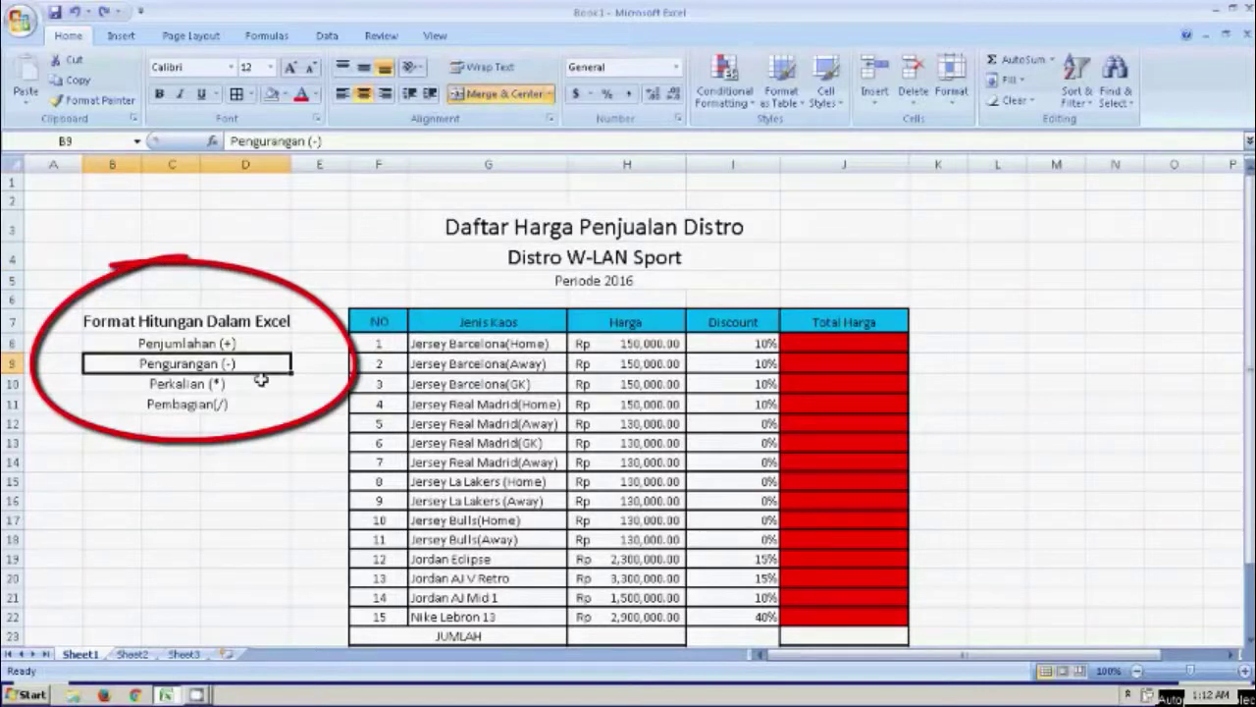
click(260, 382)
click(267, 405)
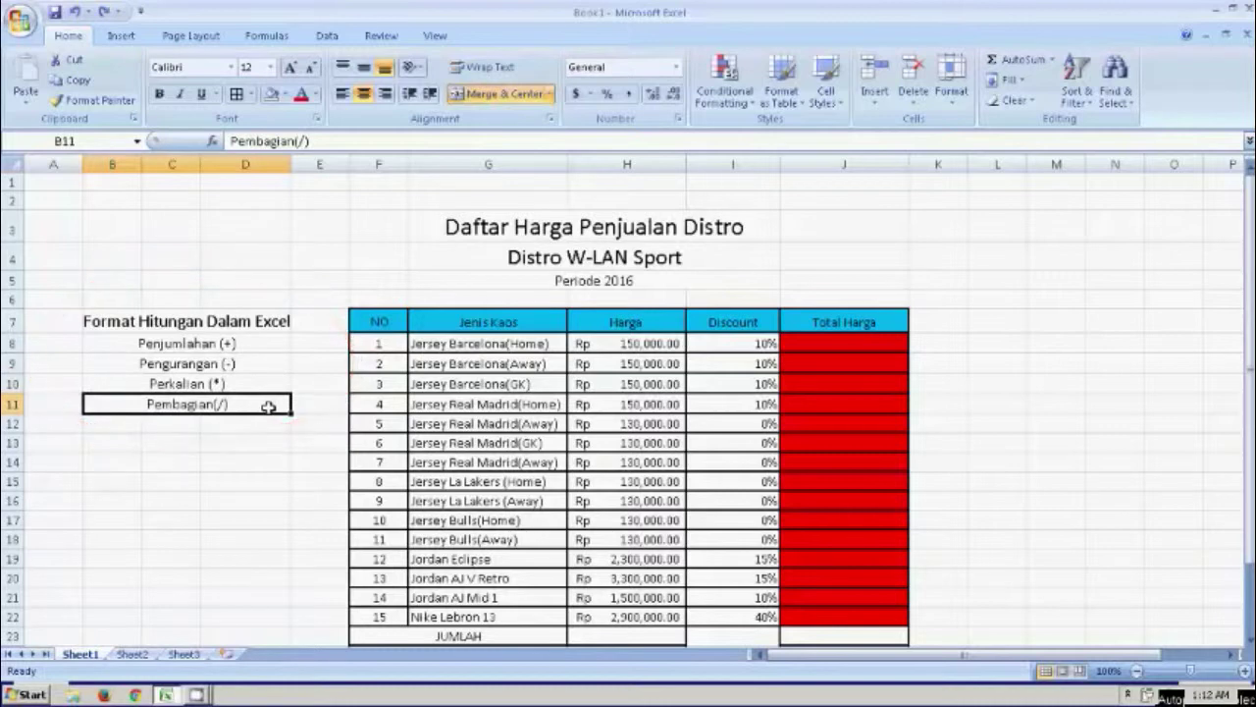
scroll(493, 398, down, 1)
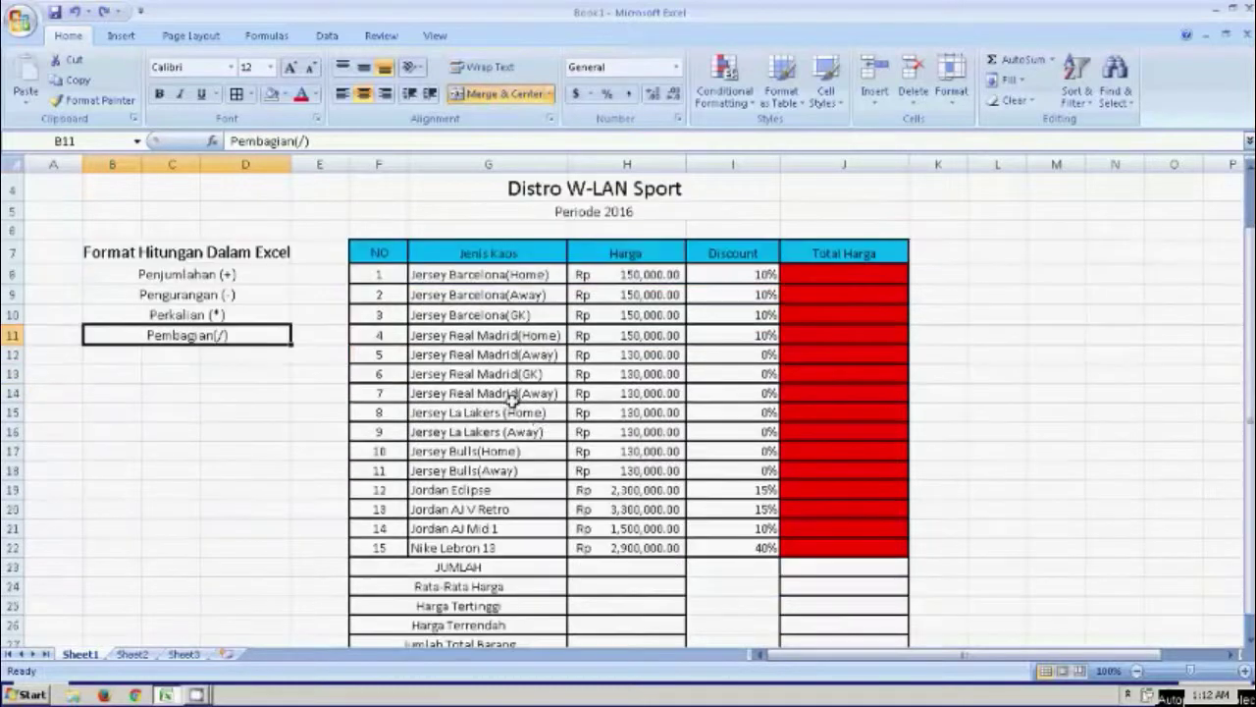
- Enter =SUM(H8:H22) in H23 so JUMLAH shows Rp 11,510,000.00
click(607, 566)
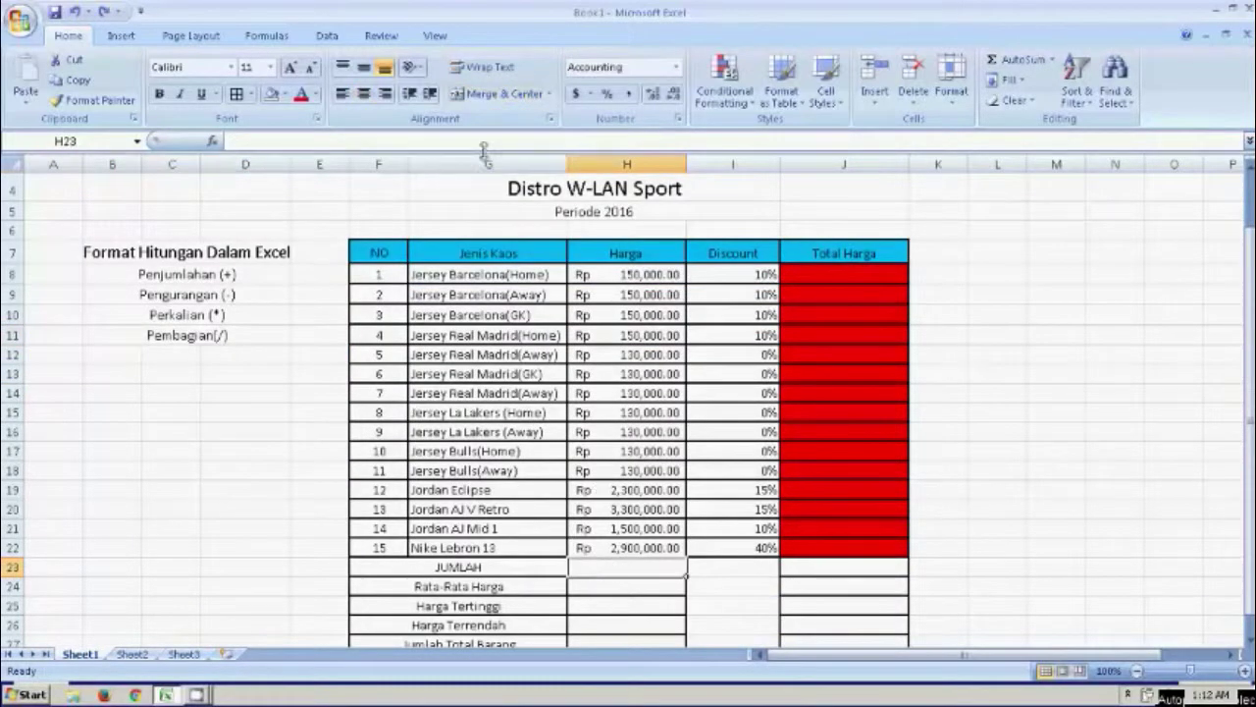
click(1052, 59)
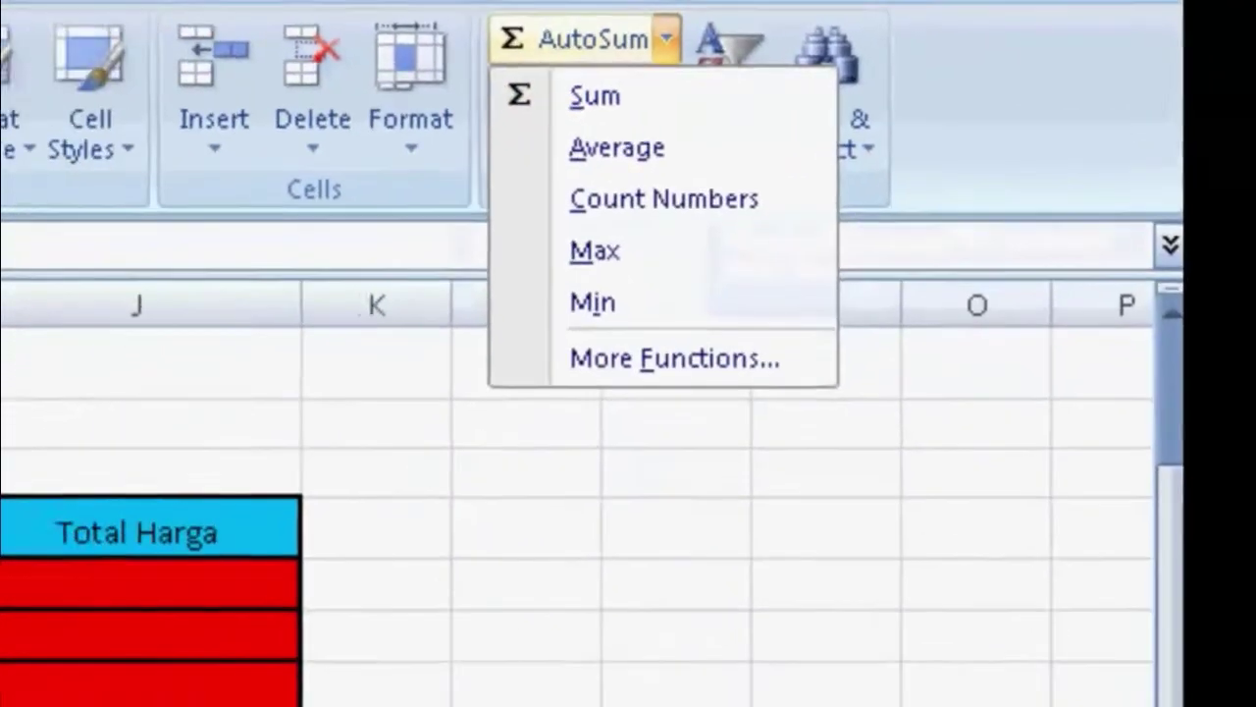
click(508, 141)
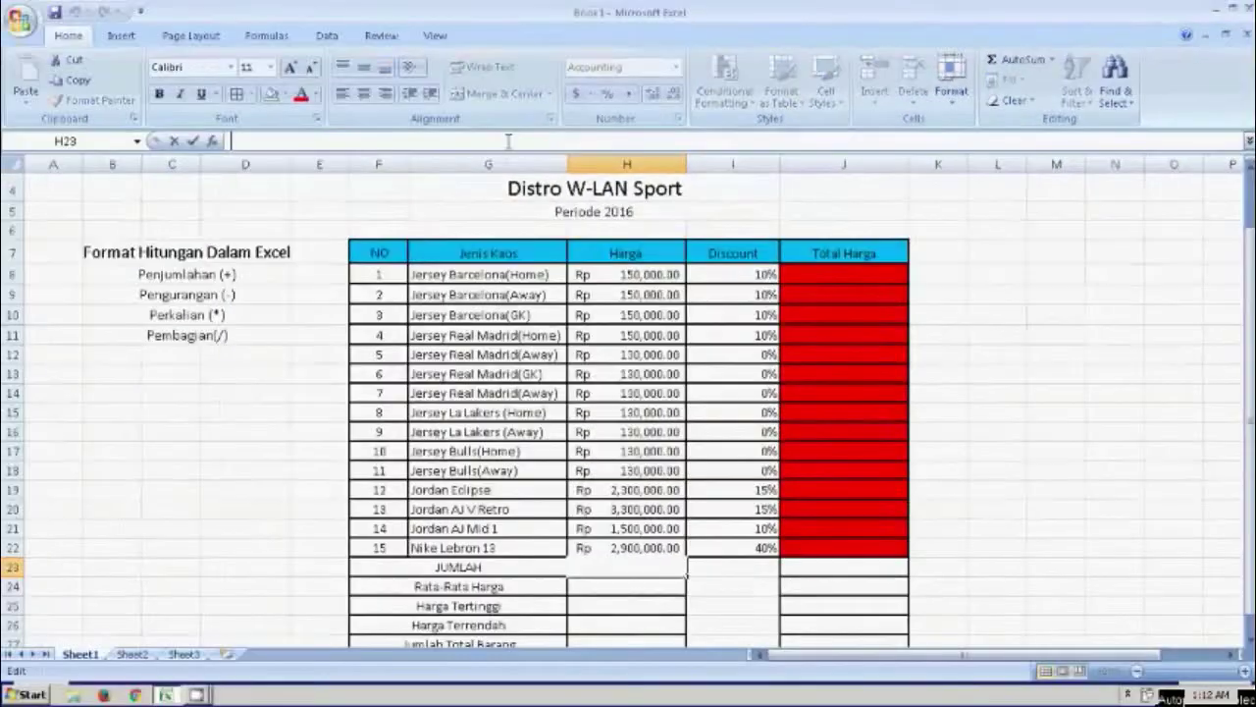
text(=)
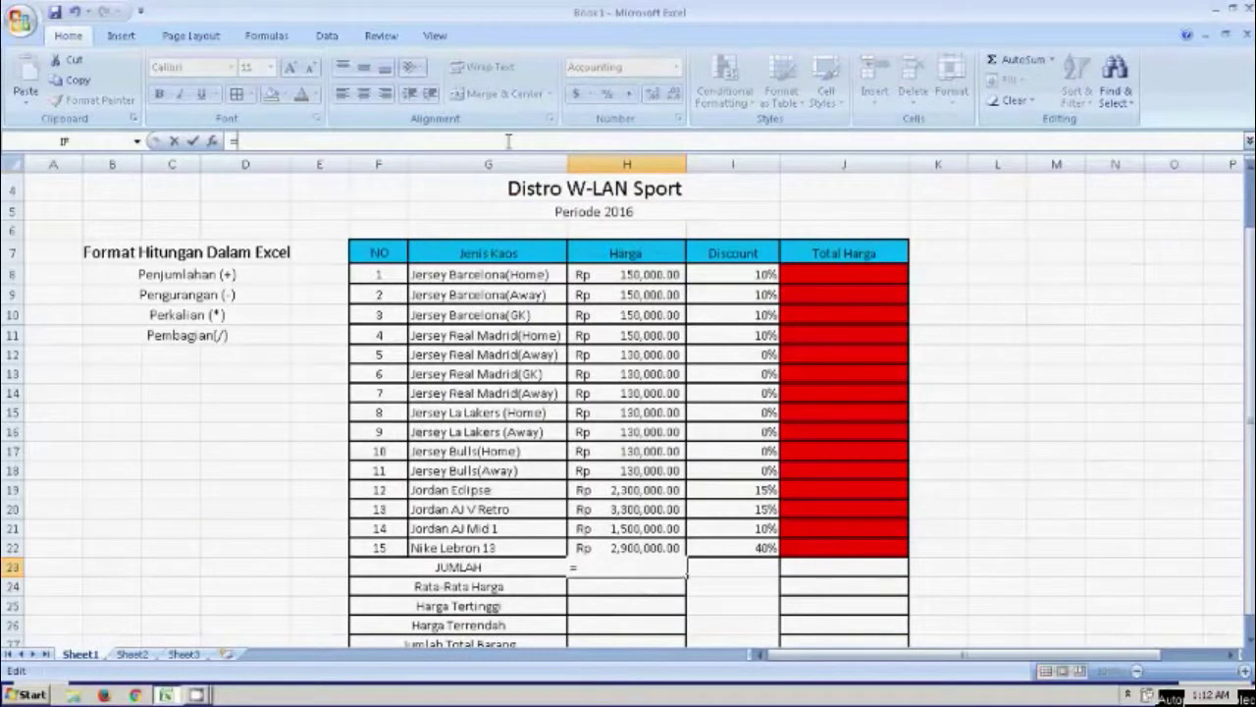
text(SUM)
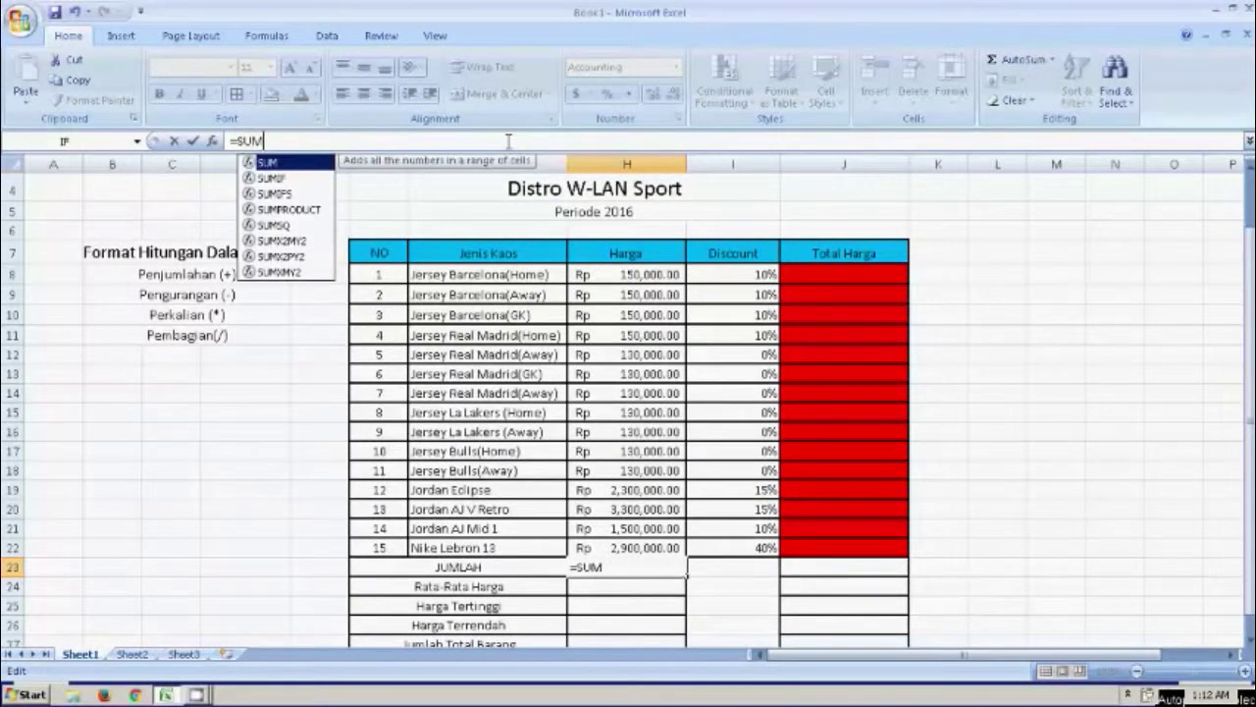
text(()
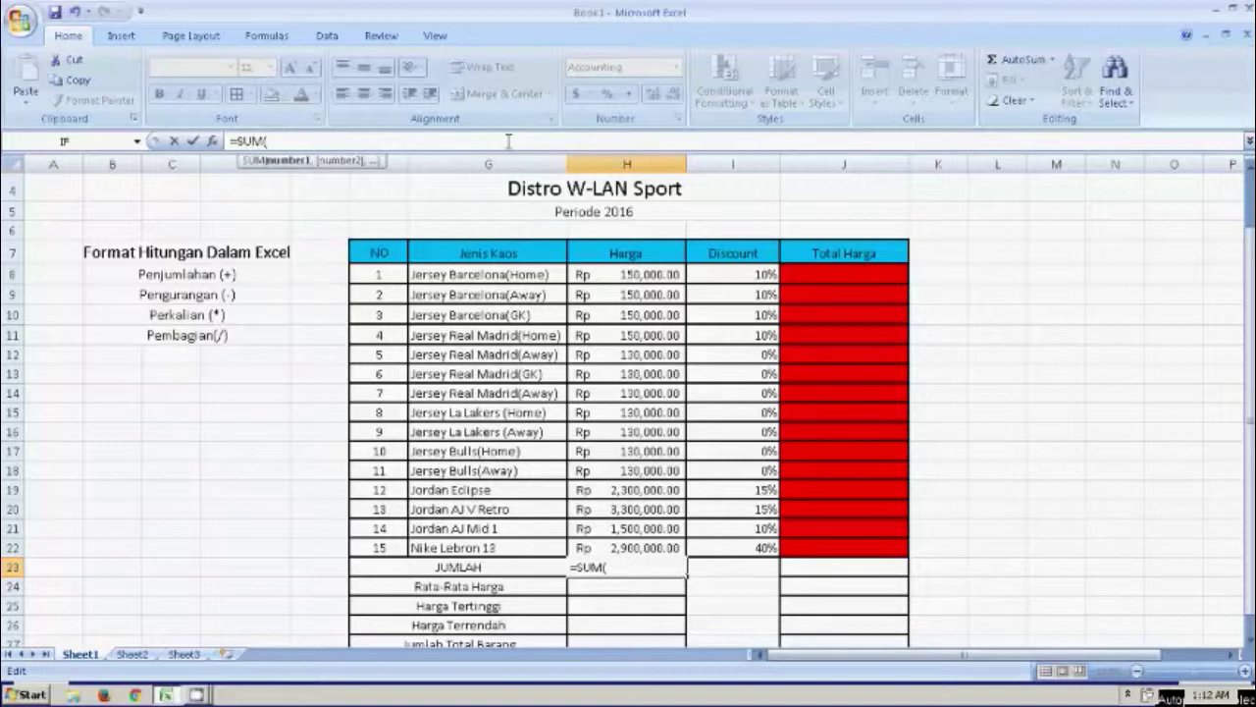
drag(602, 274, 639, 545)
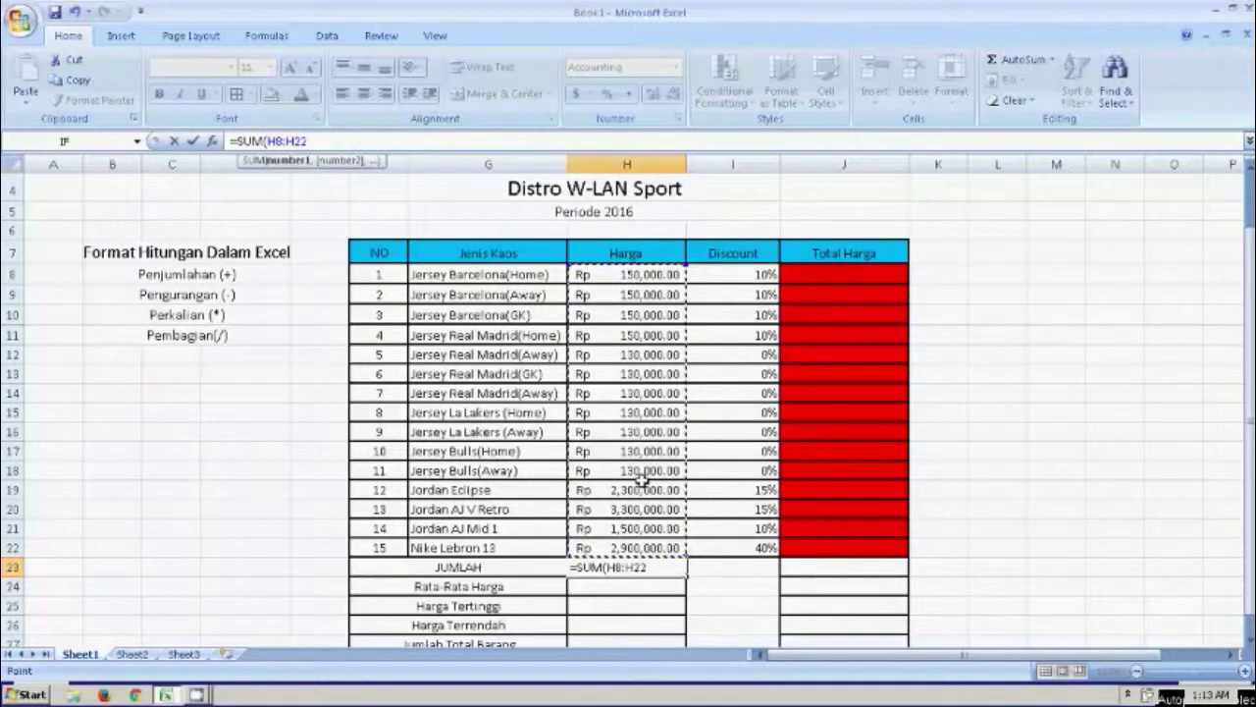
text())
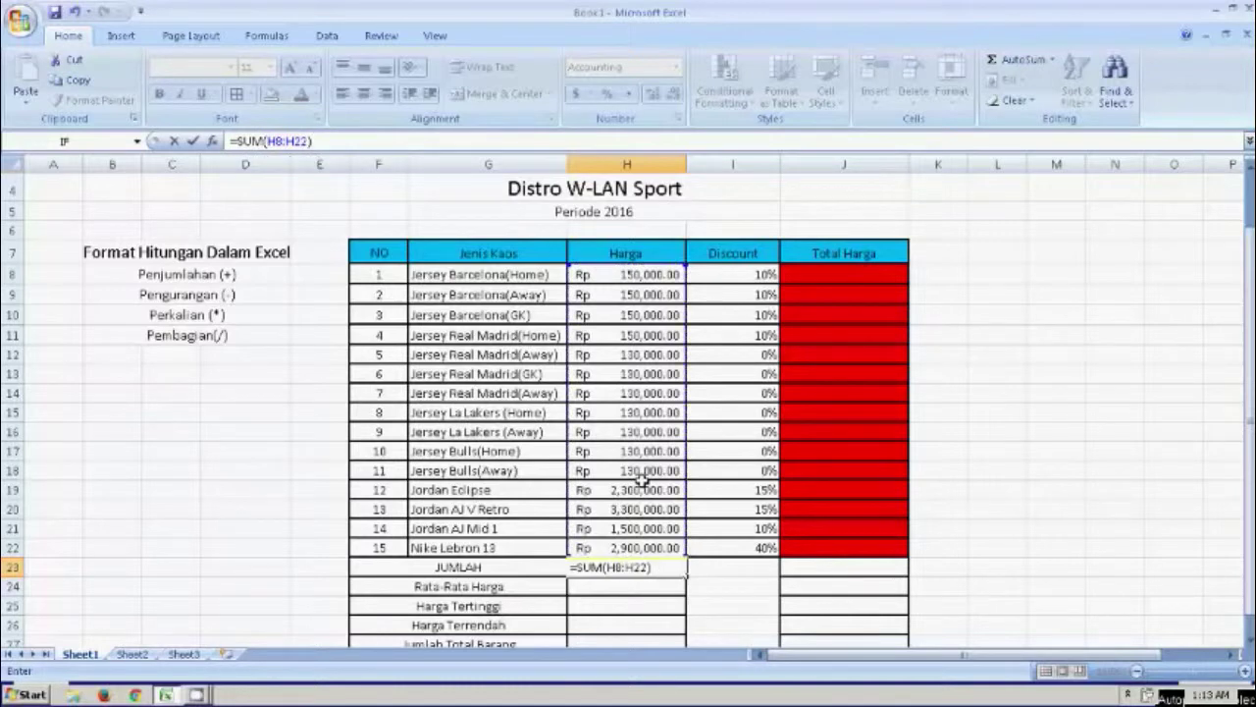
drag(312, 141, 263, 141)
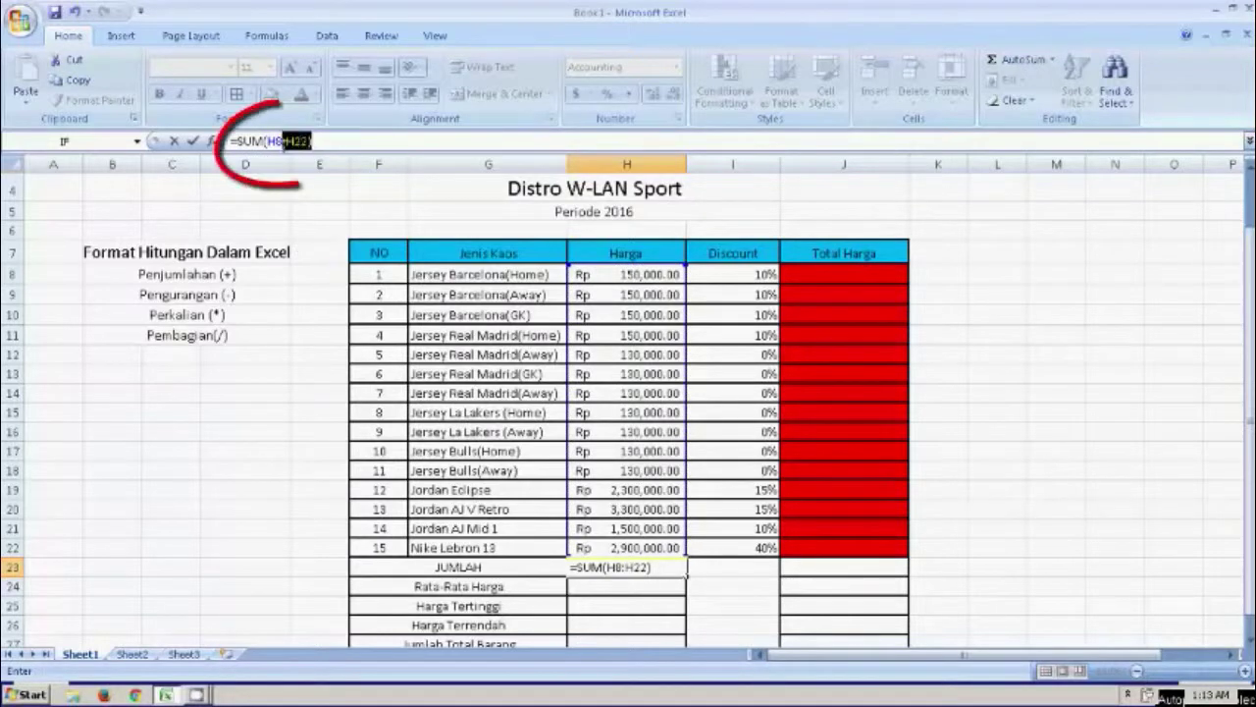
drag(656, 566, 604, 567)
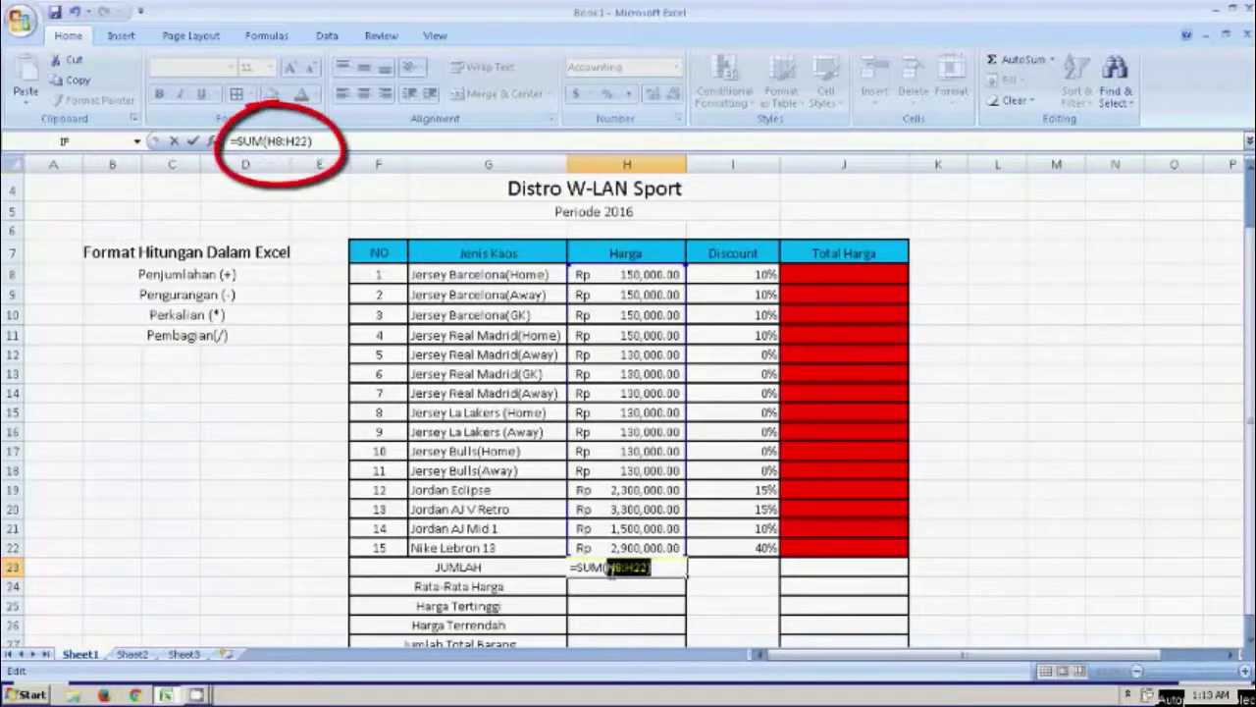
click(658, 568)
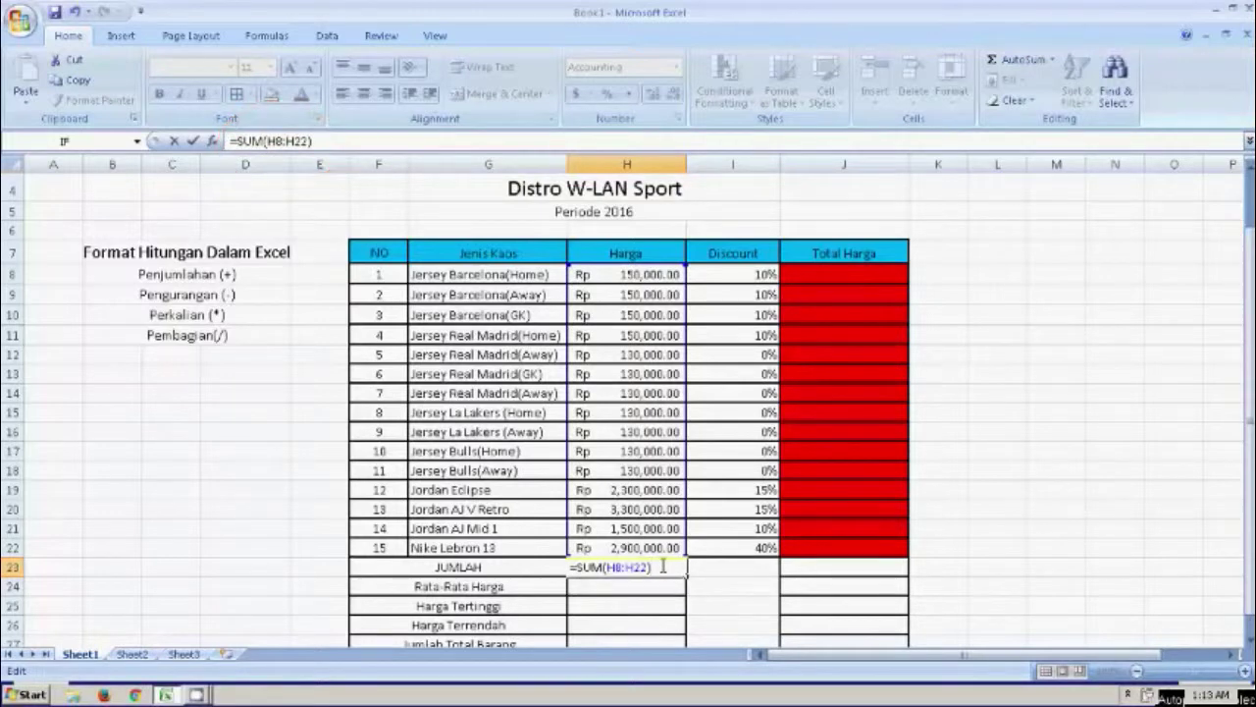
key(ctrl+Return)
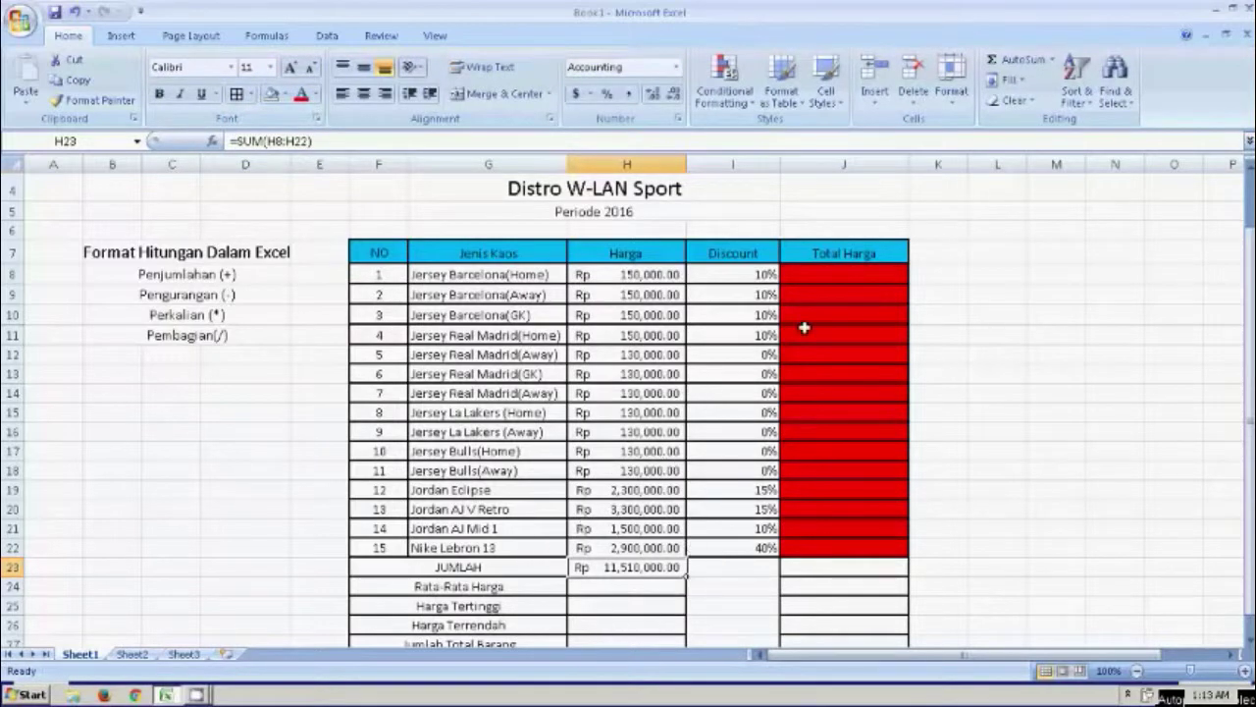
click(825, 279)
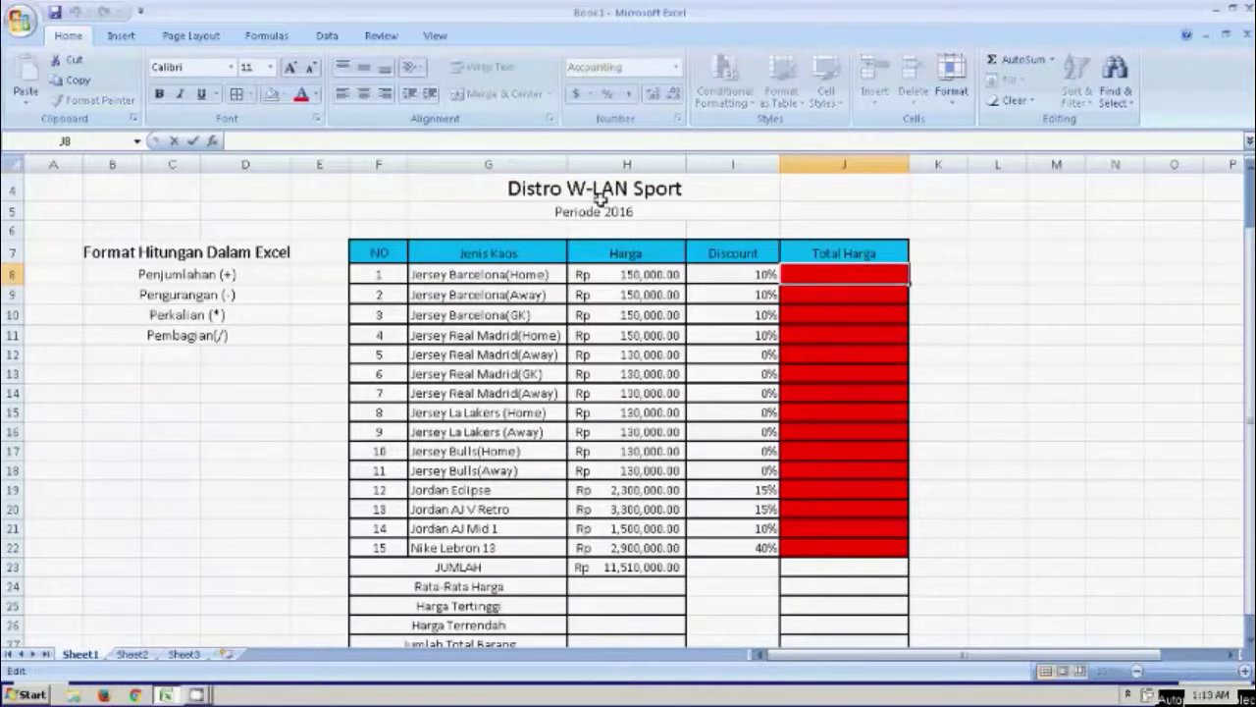
- Build the formula =H8-(H8*I8) in J8 to subtract the 10% discount from the Harga price
click(691, 252)
click(652, 253)
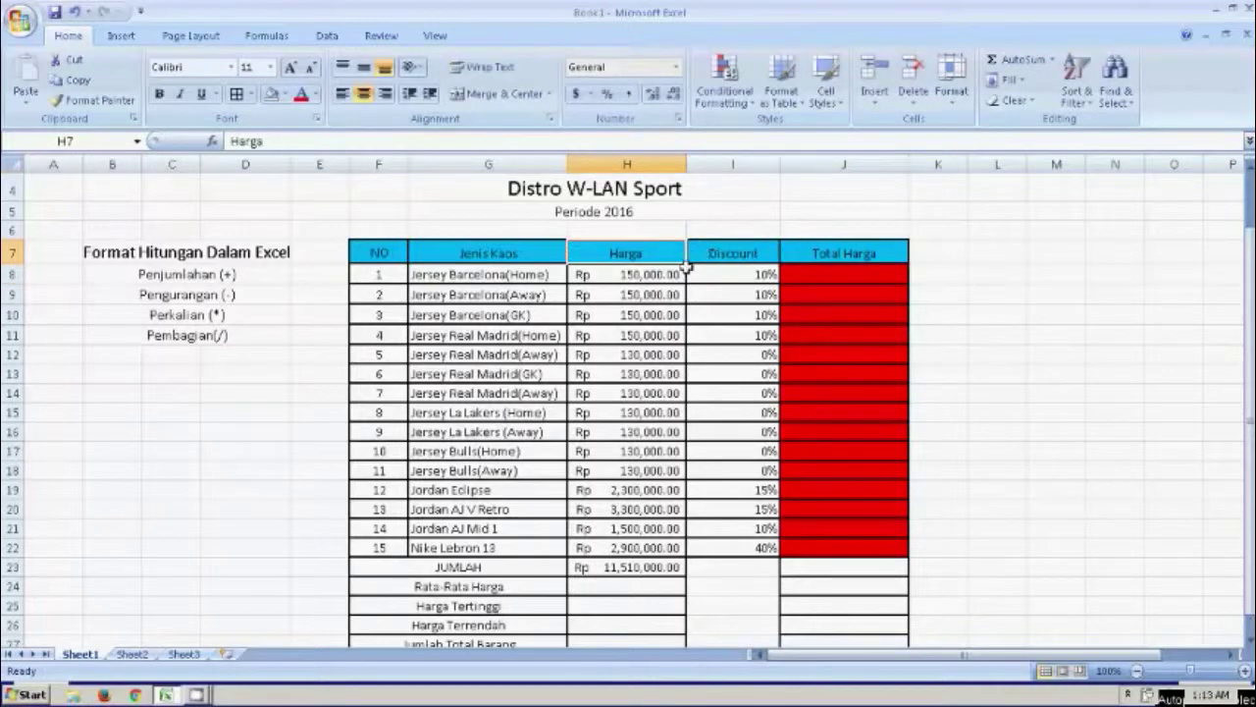
click(845, 279)
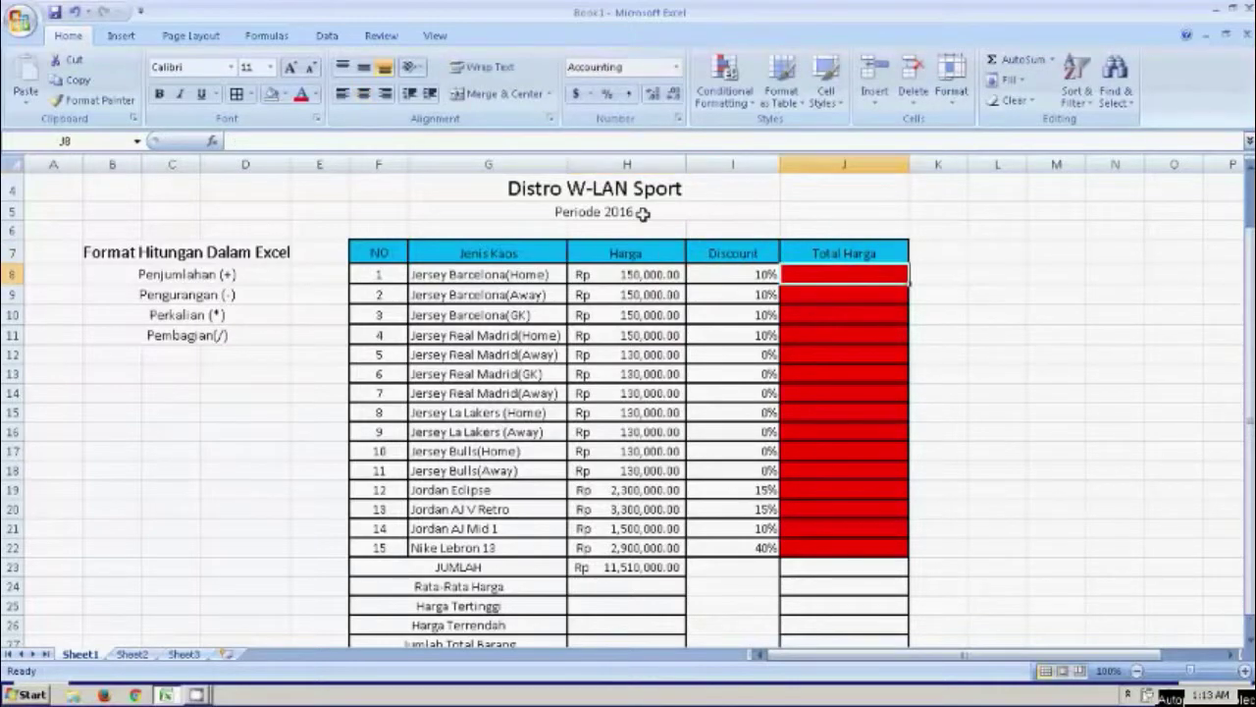
click(376, 141)
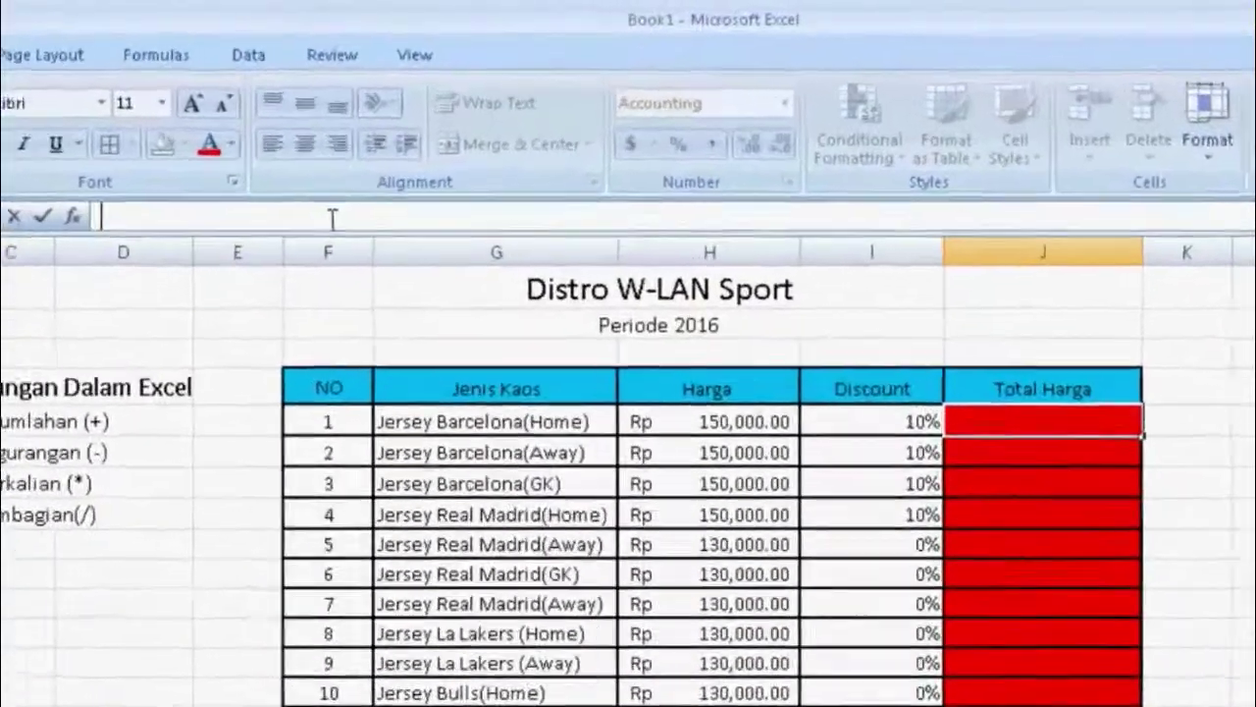
text(=)
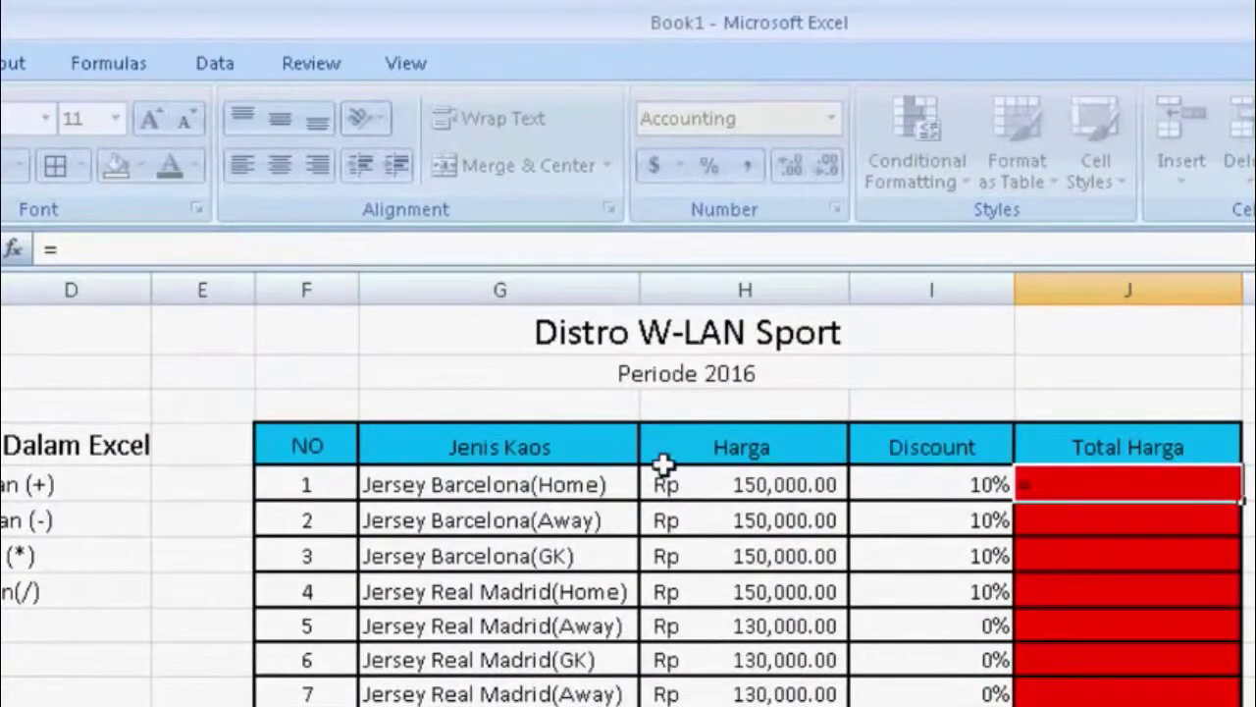
click(690, 481)
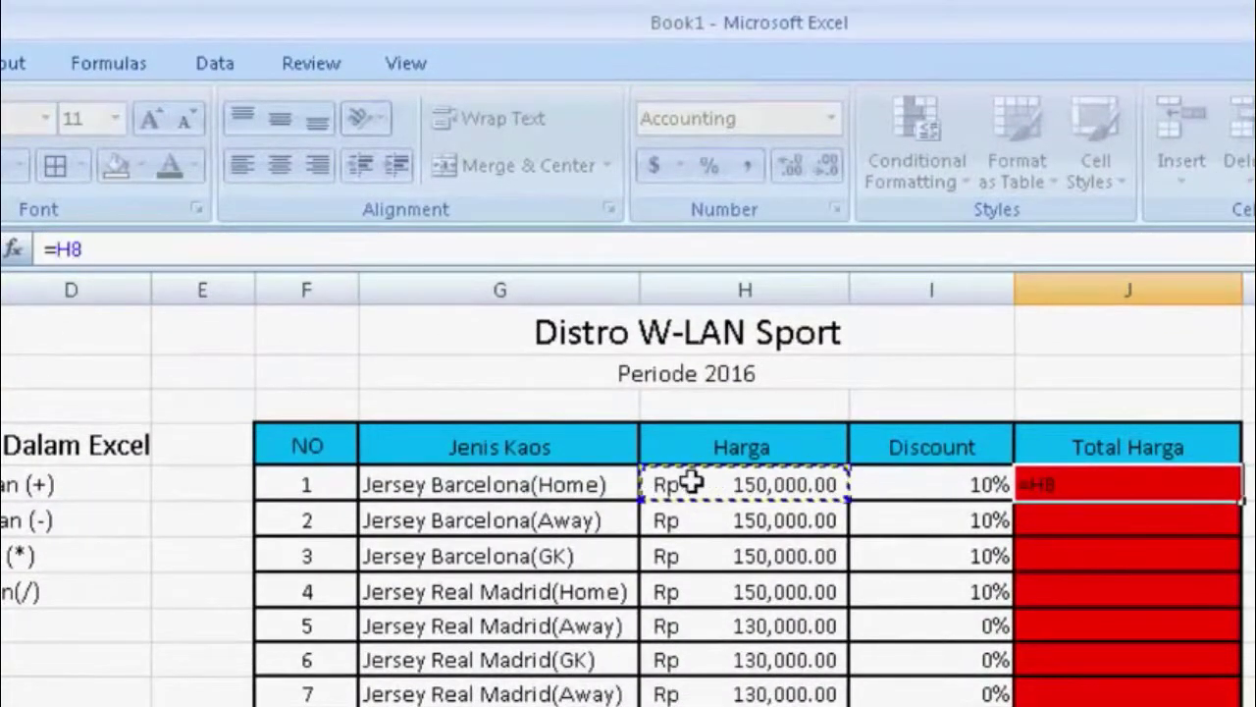
text(-()
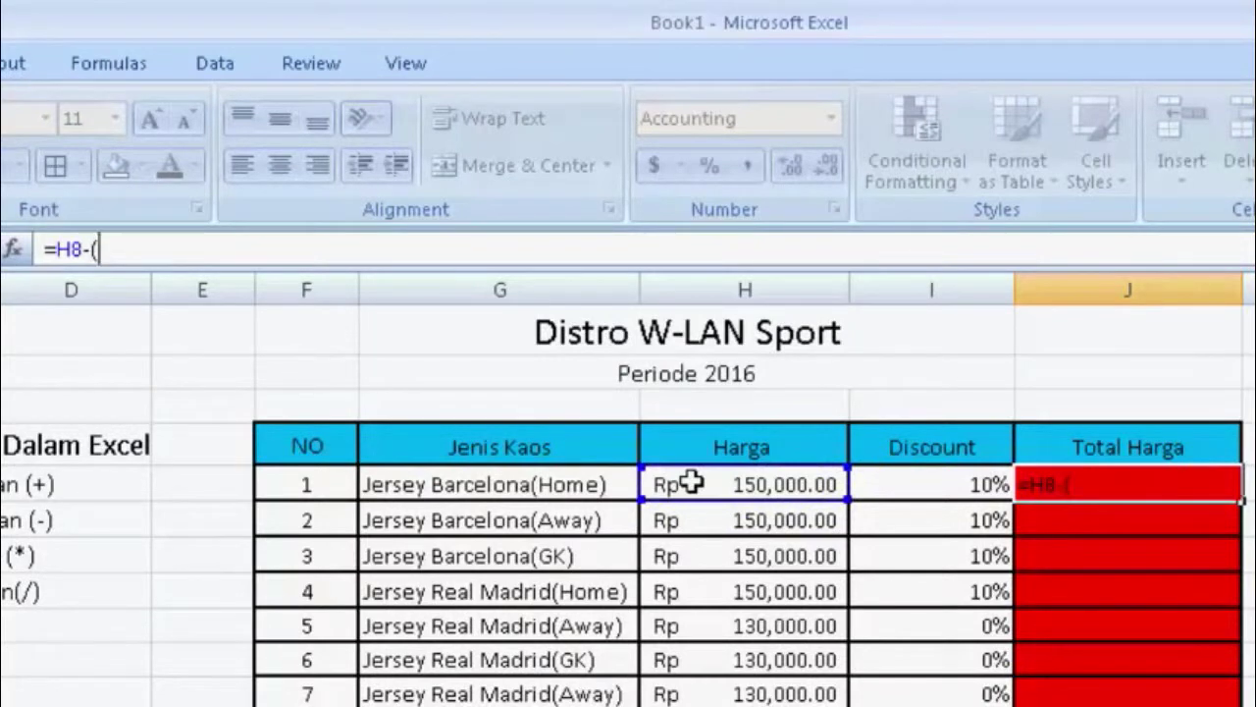
click(692, 481)
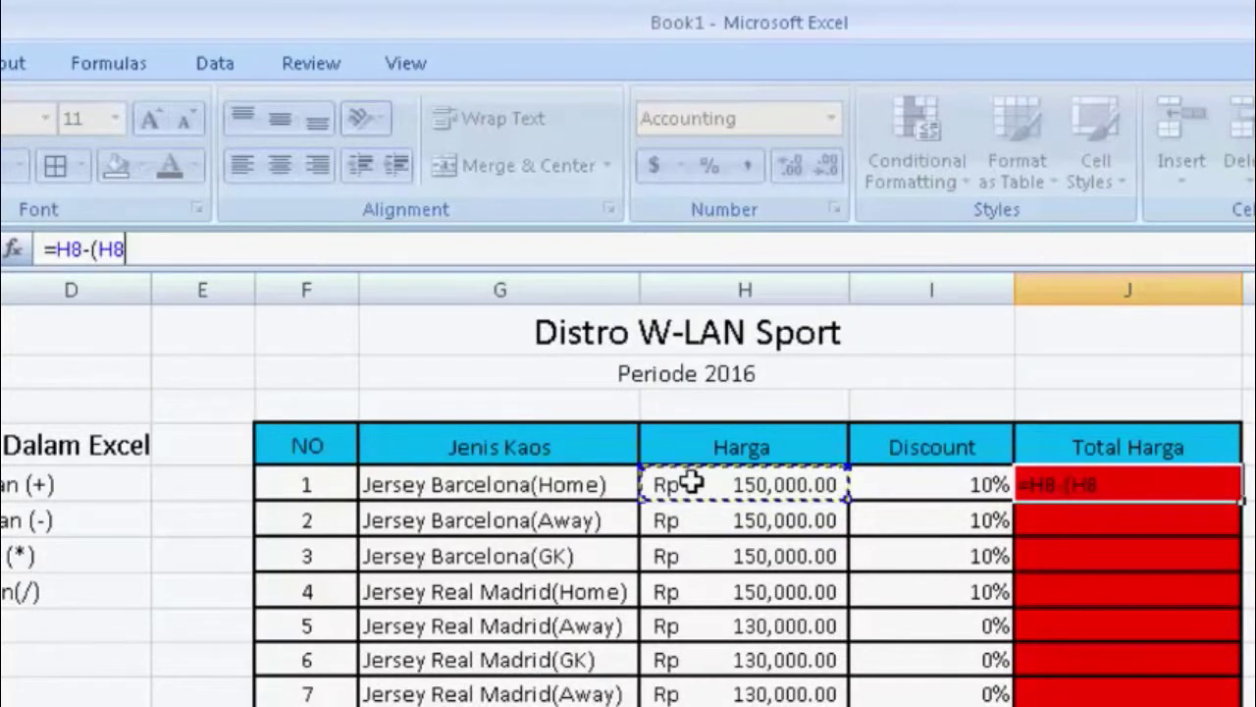
text(*)
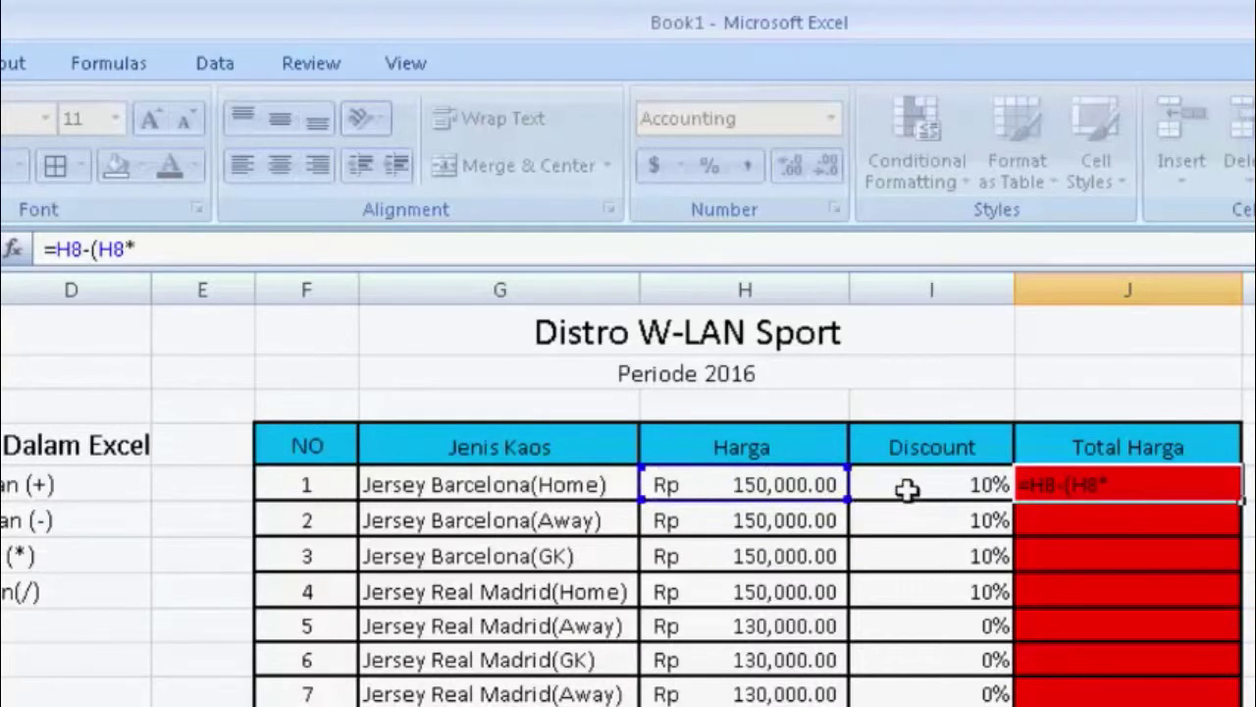
click(911, 483)
text())
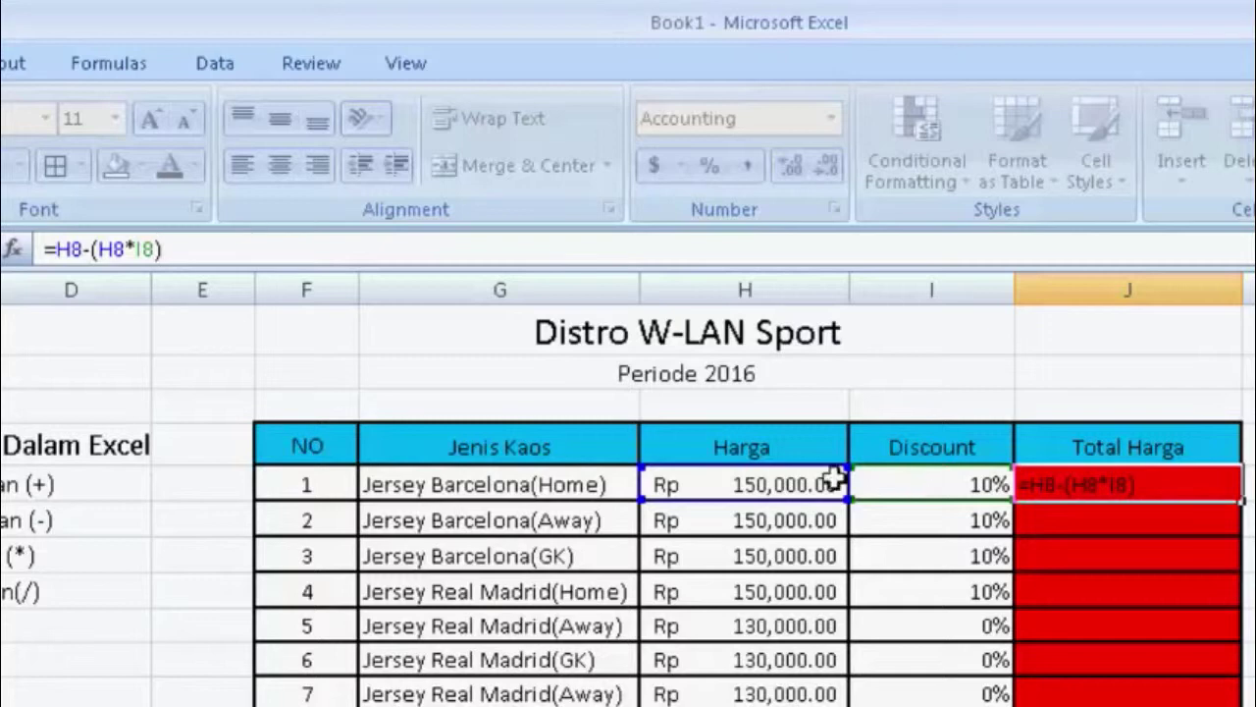
- Confirm the J8 discount formula so it shows Rp 135,000.00
drag(1156, 477, 1042, 482)
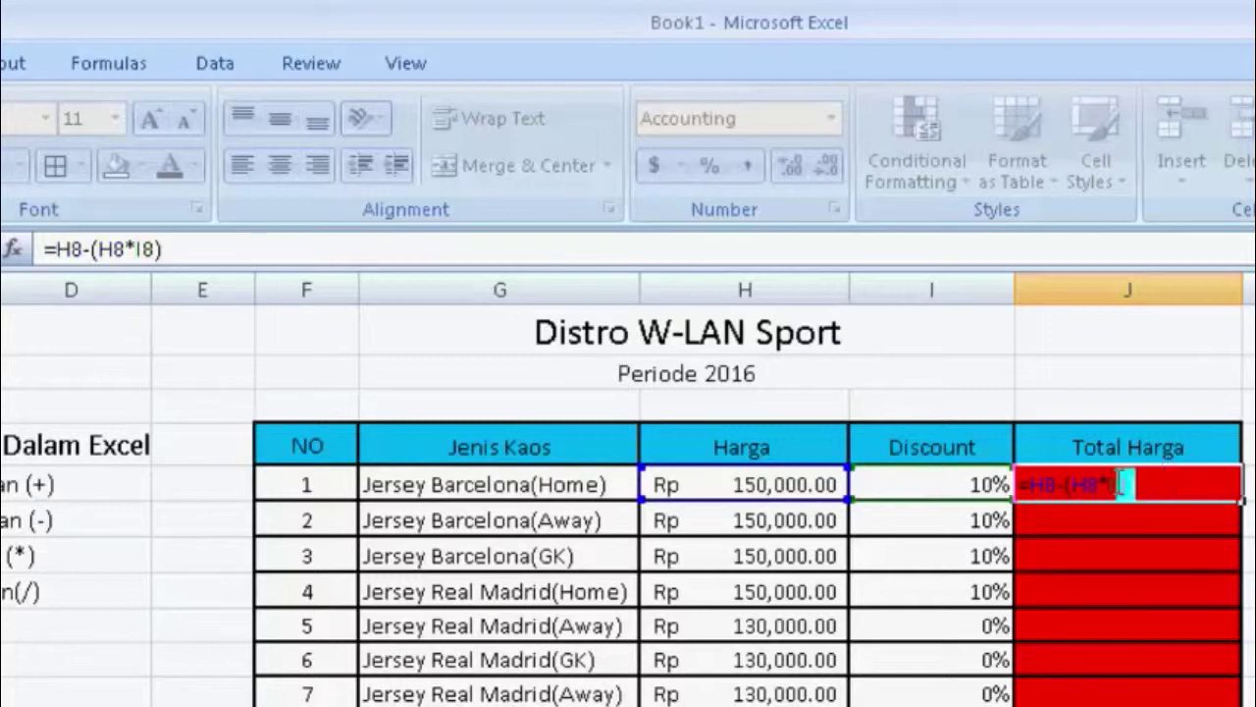
click(1178, 485)
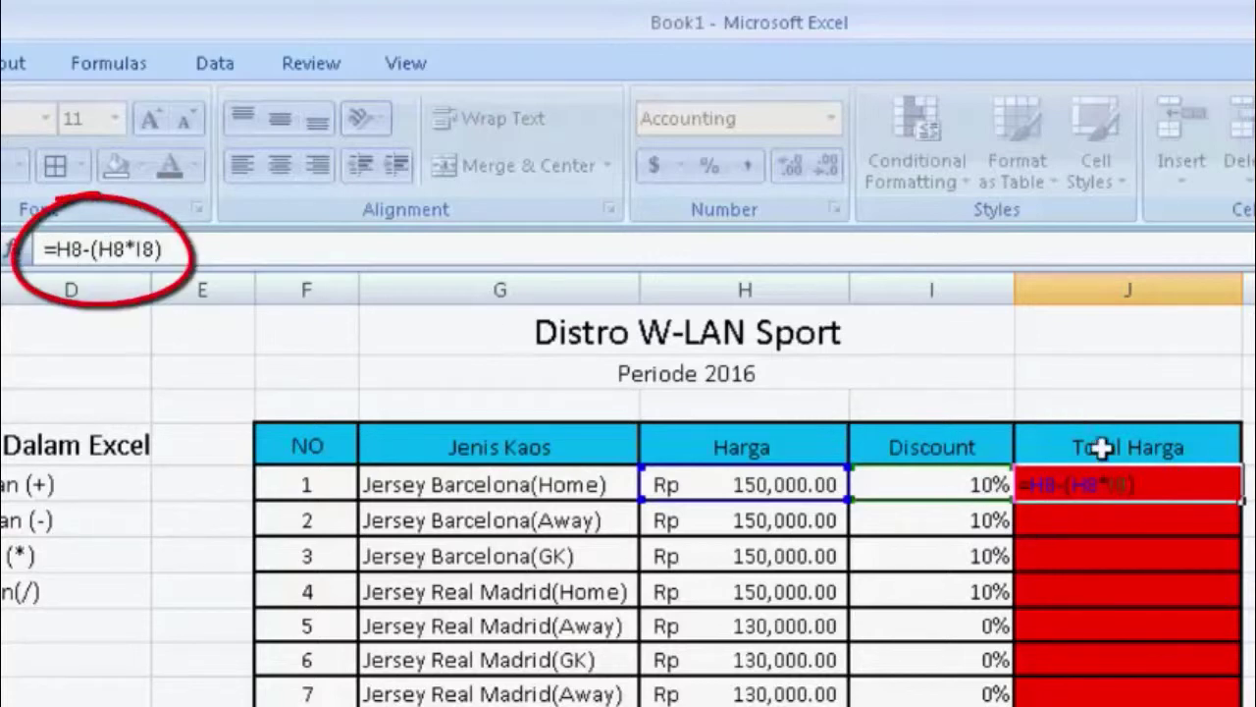
click(1199, 507)
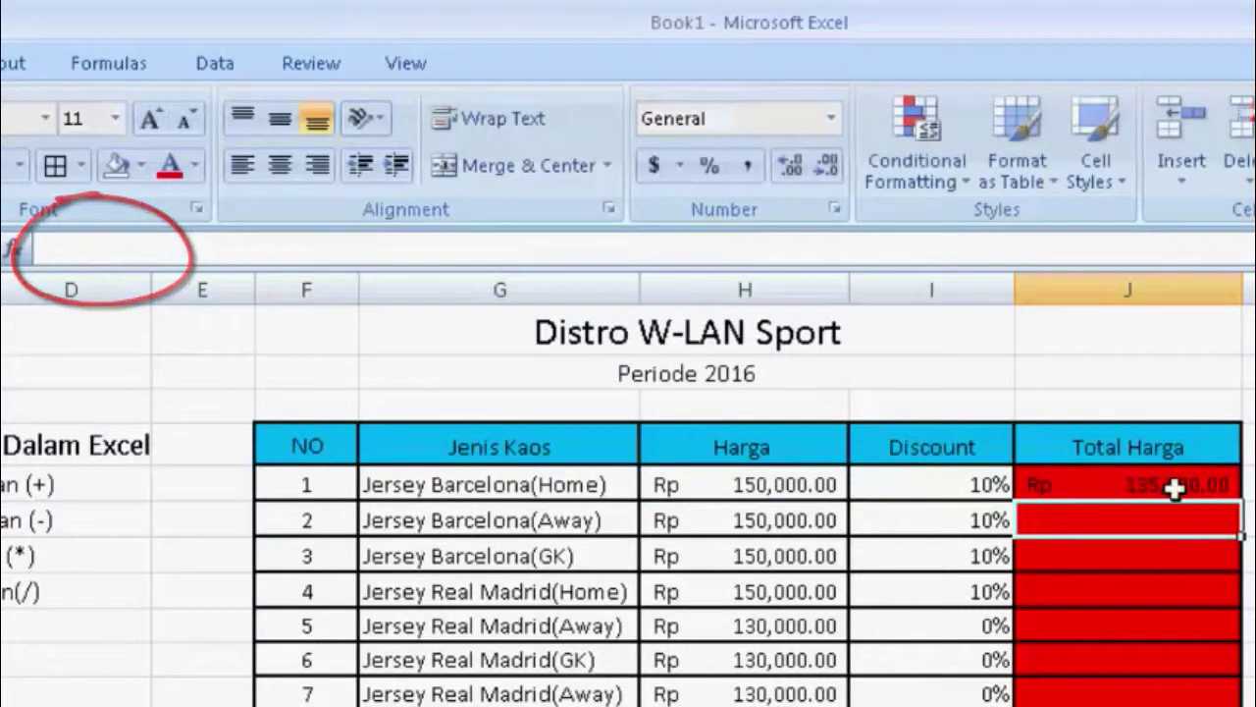
click(1170, 479)
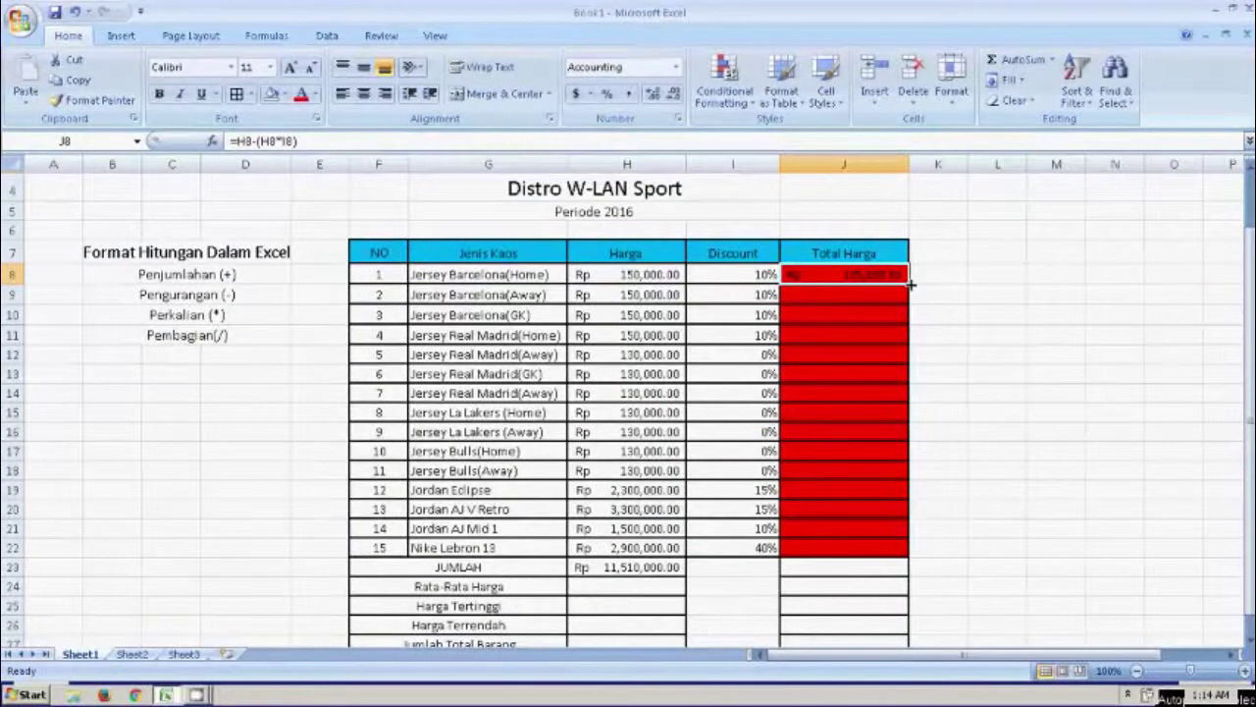
- Copy the discount formula down to J22 and check the results in rows 9 and 13
drag(910, 283, 882, 561)
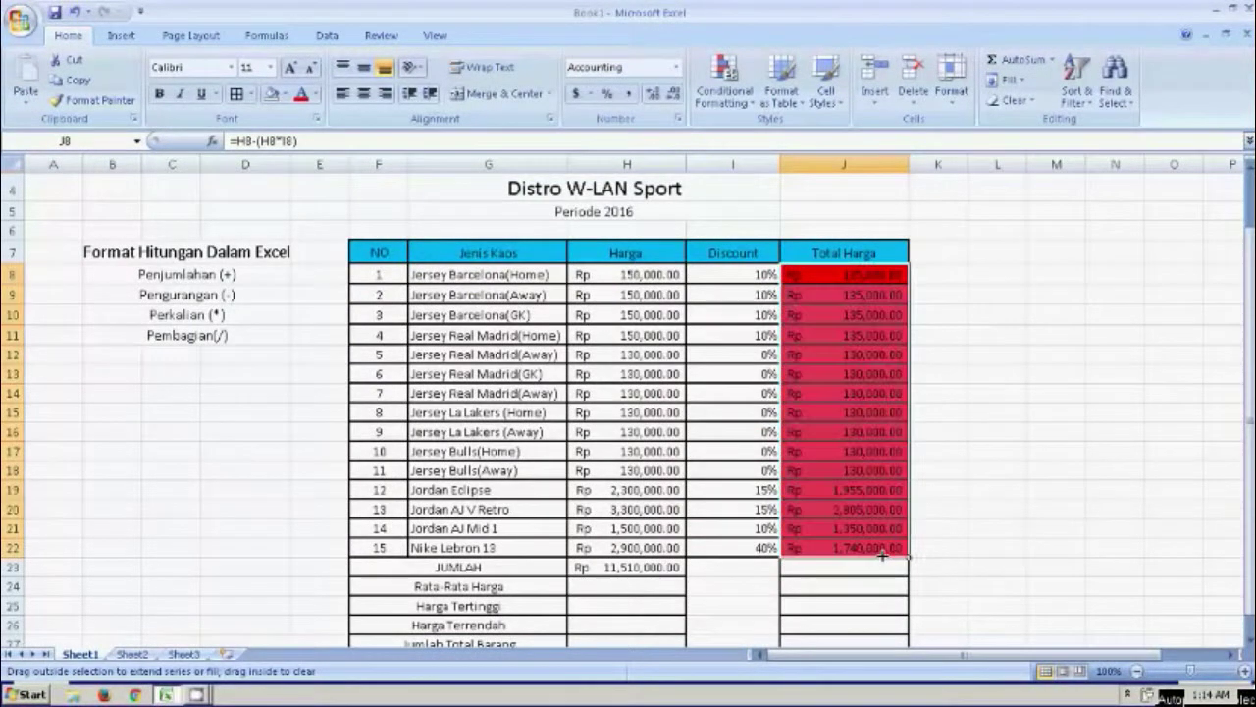
click(819, 300)
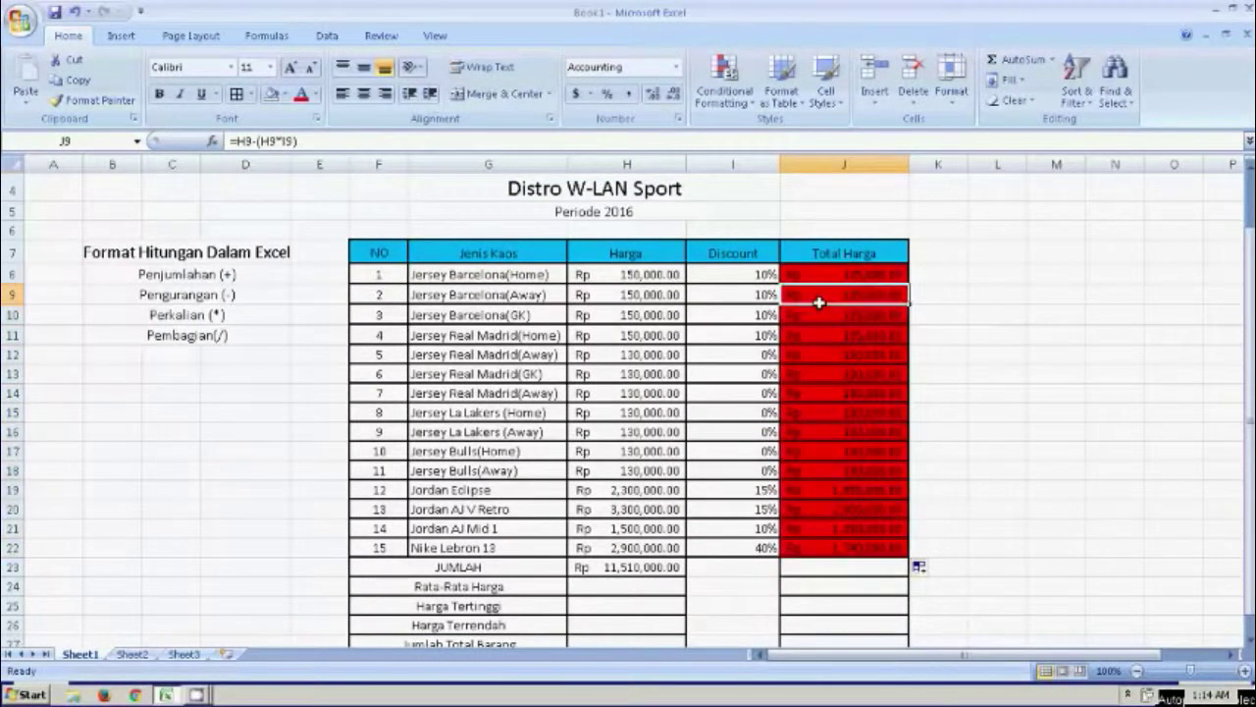
click(921, 366)
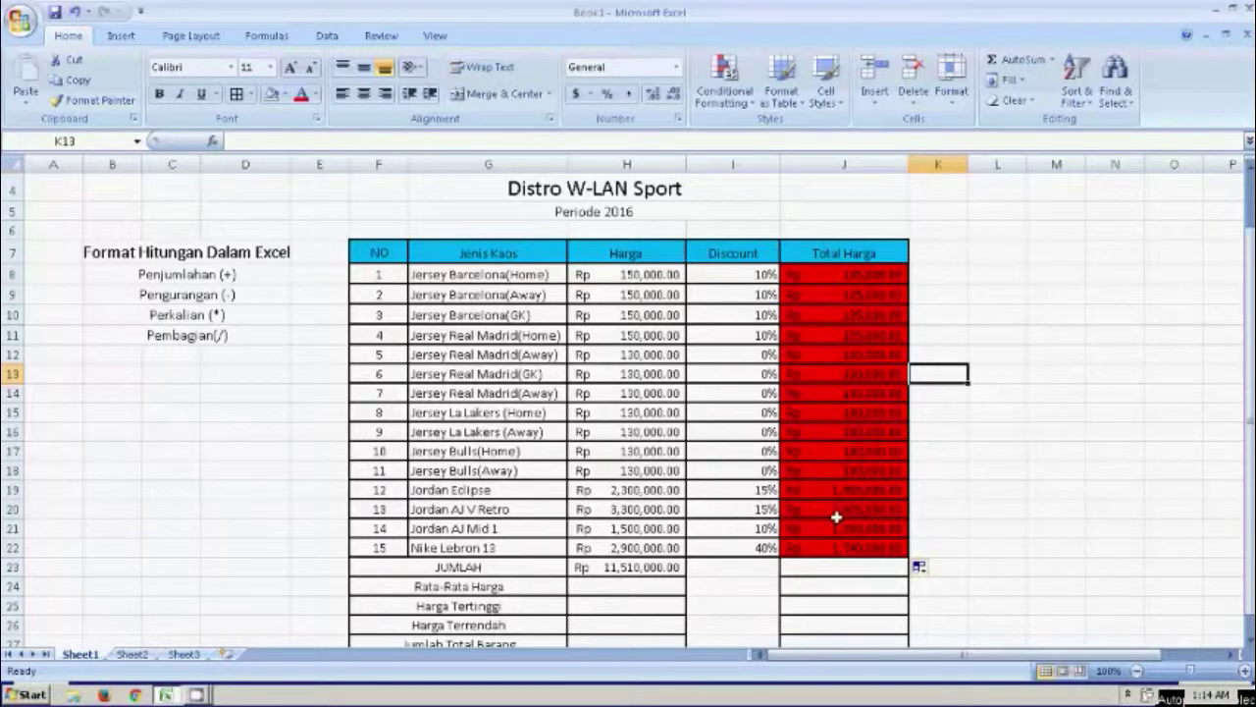
click(826, 368)
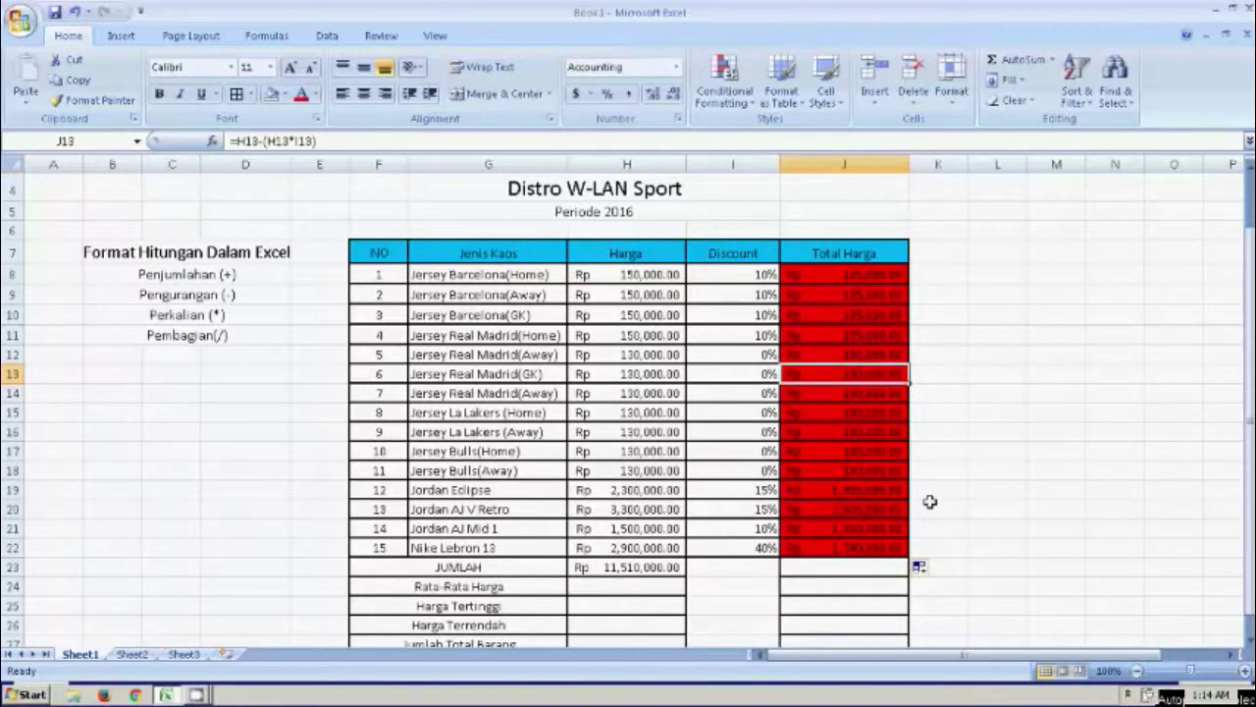
- Sum J8:J22 with AutoSum in J23, giving Rp 9,300,000.00
scroll(929, 502, down, 1)
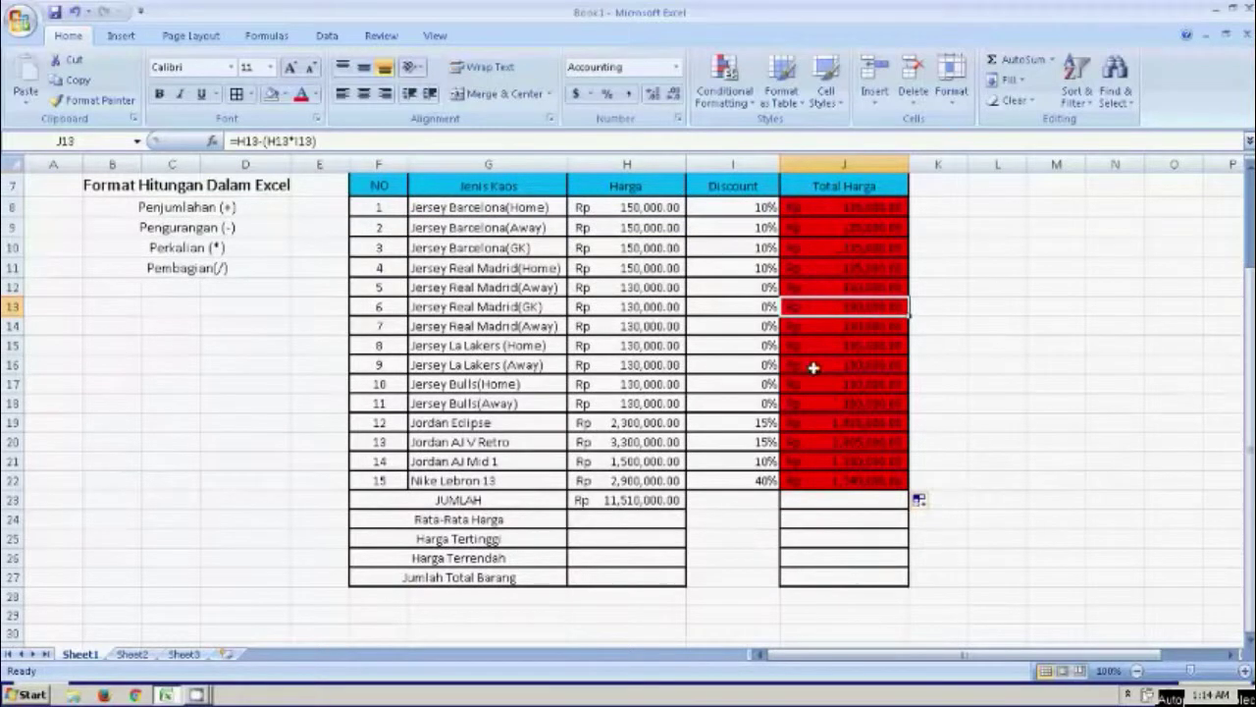
click(821, 504)
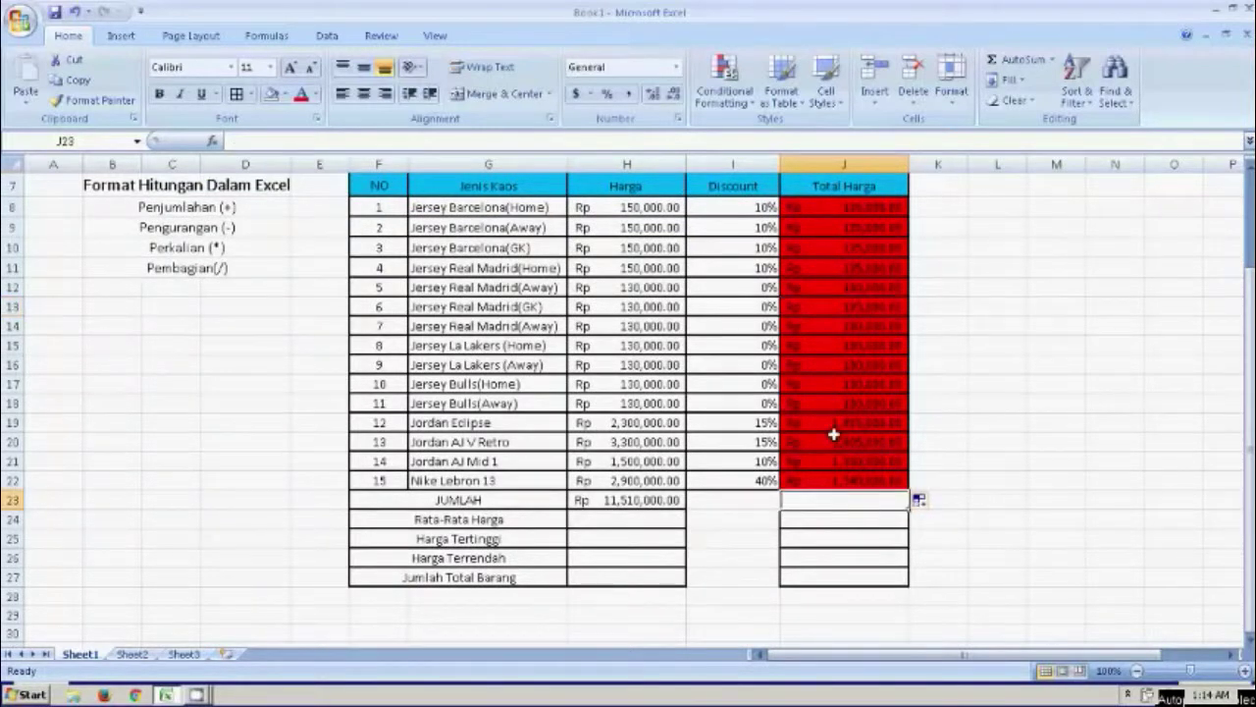
click(1052, 60)
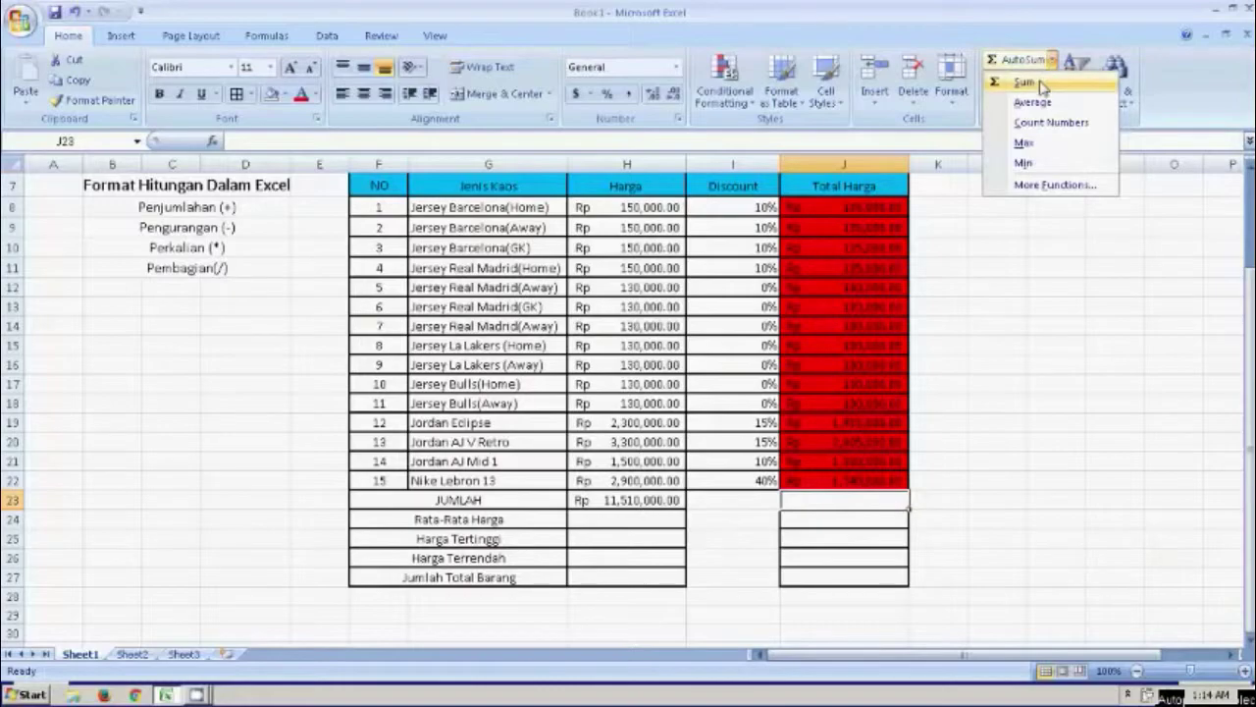
click(1025, 81)
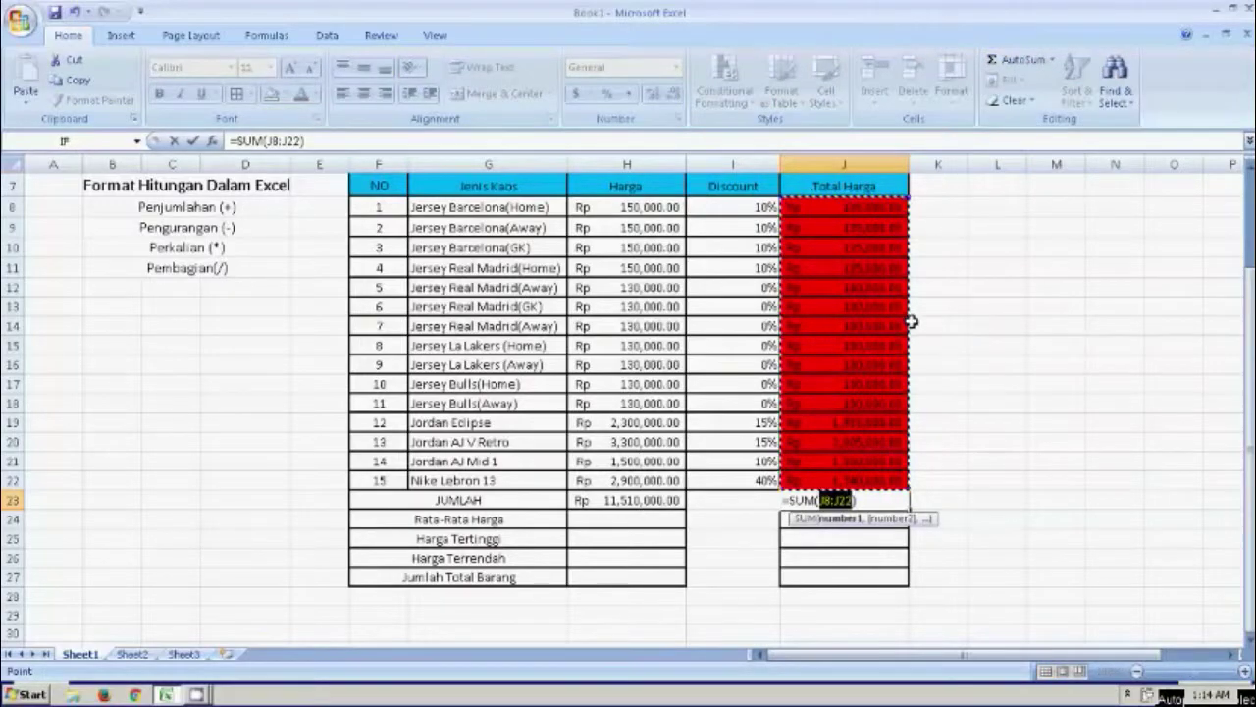
key(Return)
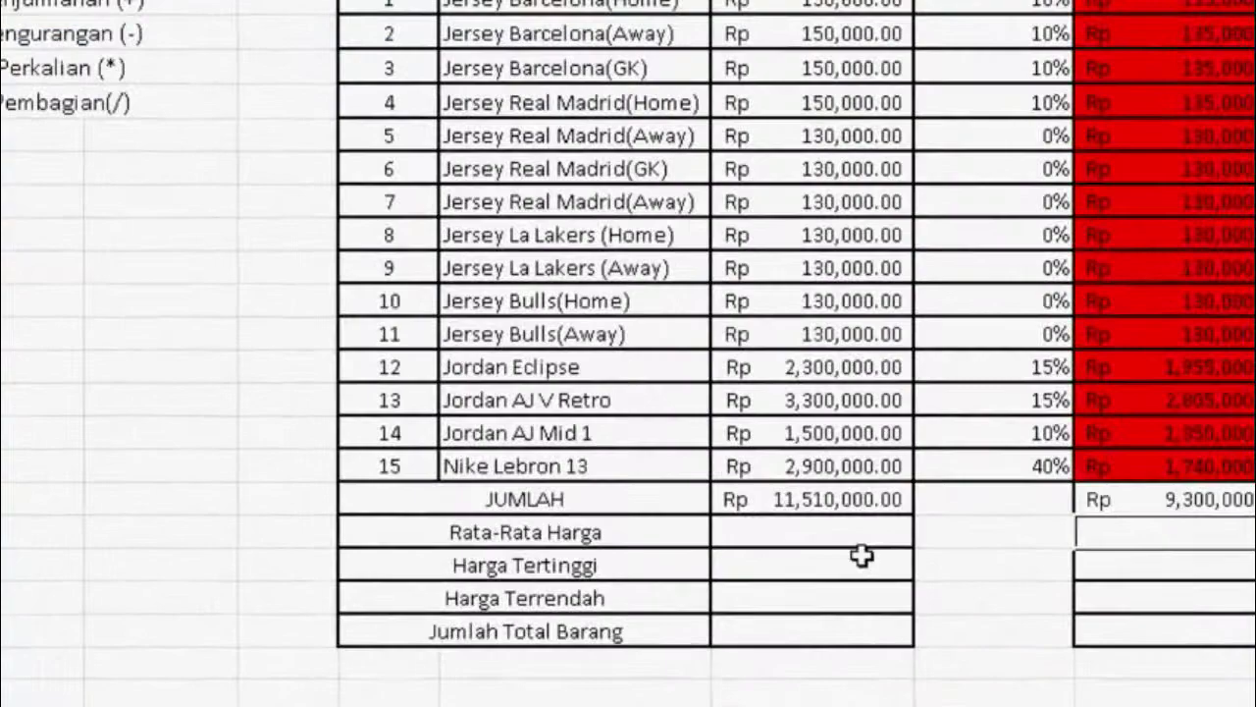
- Insert =AVERAGE(H8:H22) in H24 via AutoSum, showing Rp 767,333.33
click(646, 519)
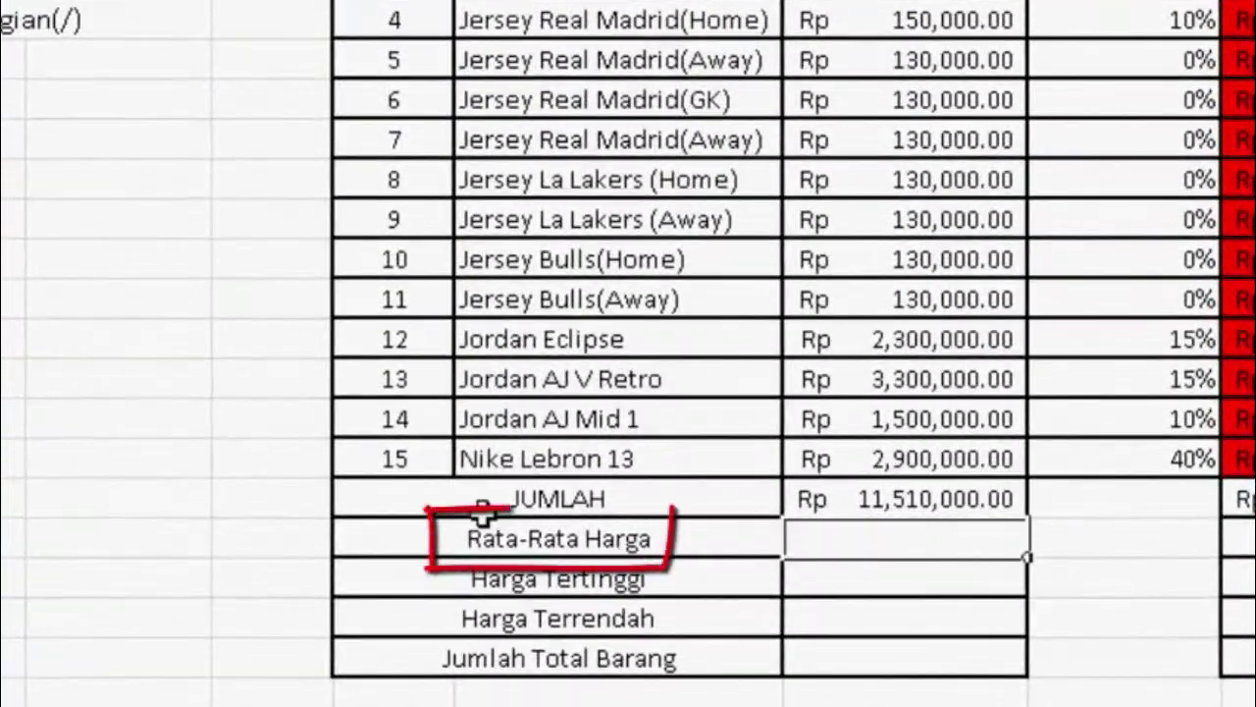
click(659, 535)
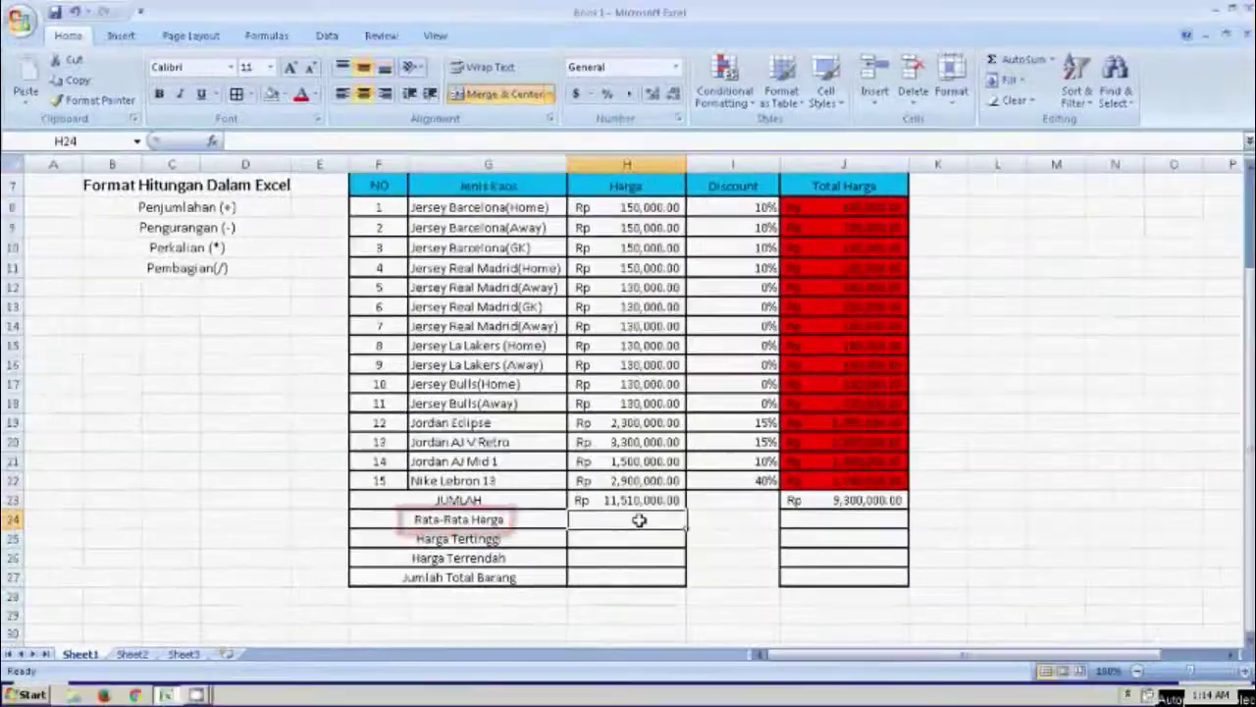
click(639, 519)
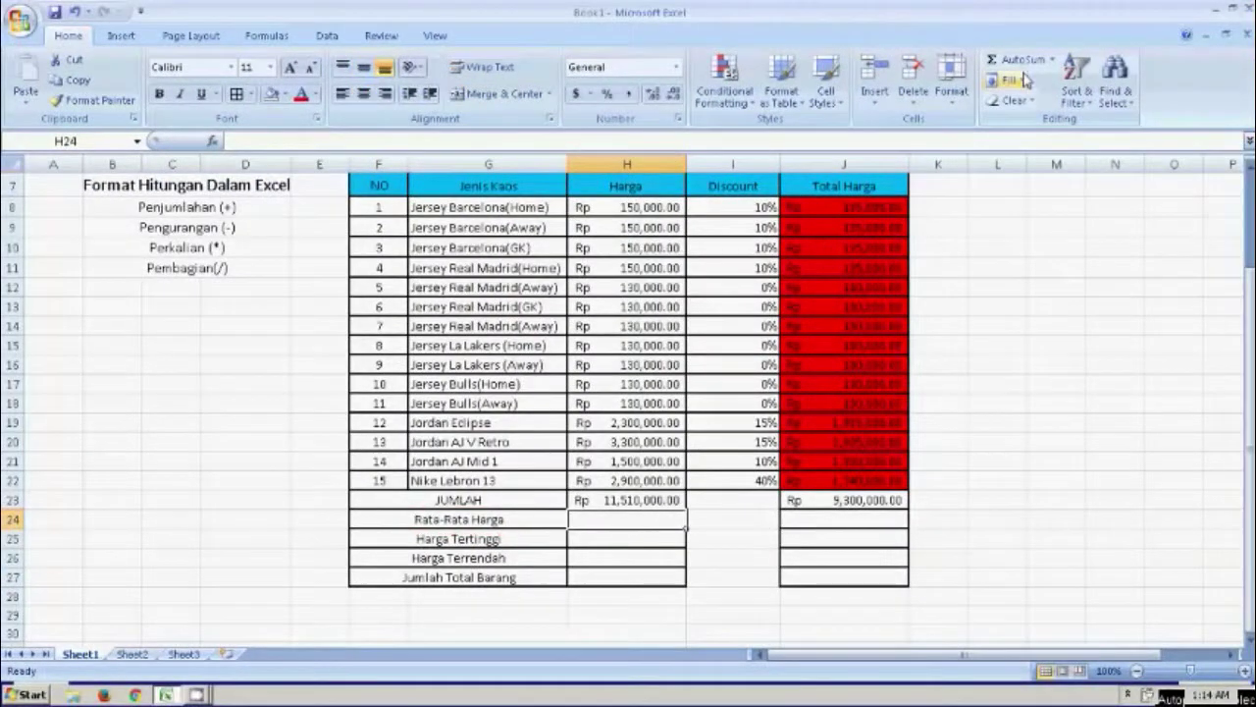
click(1052, 60)
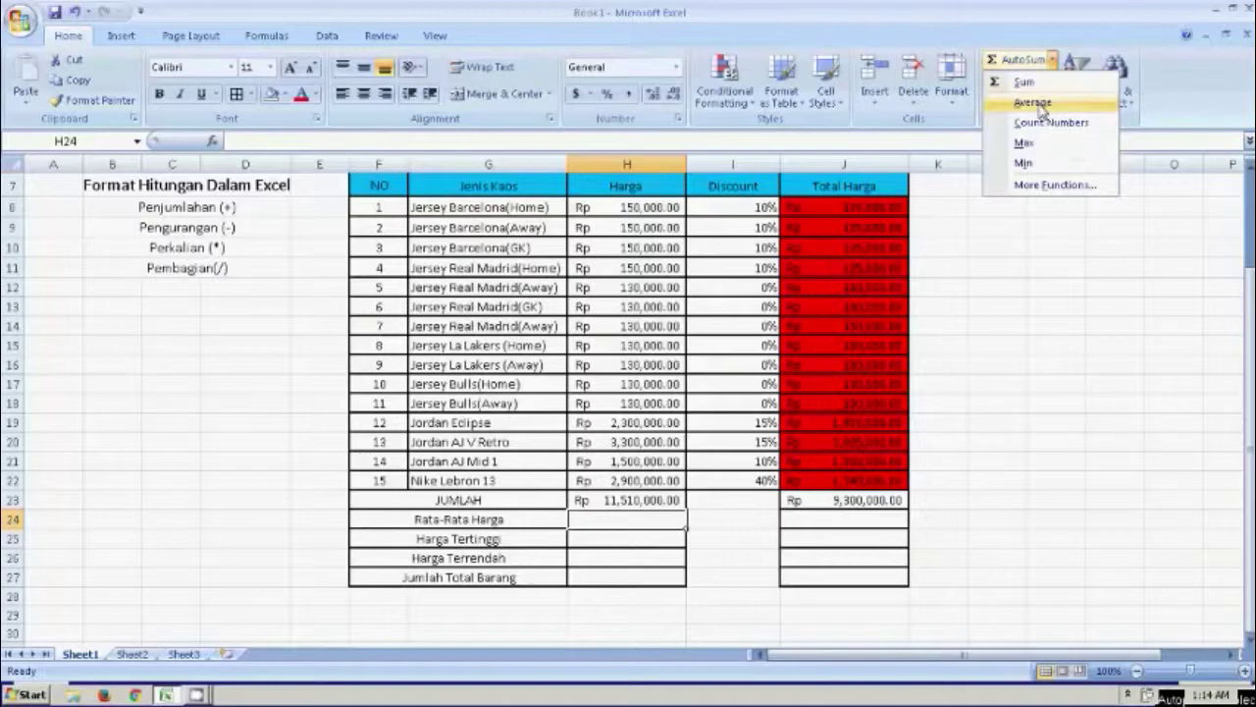
click(1039, 104)
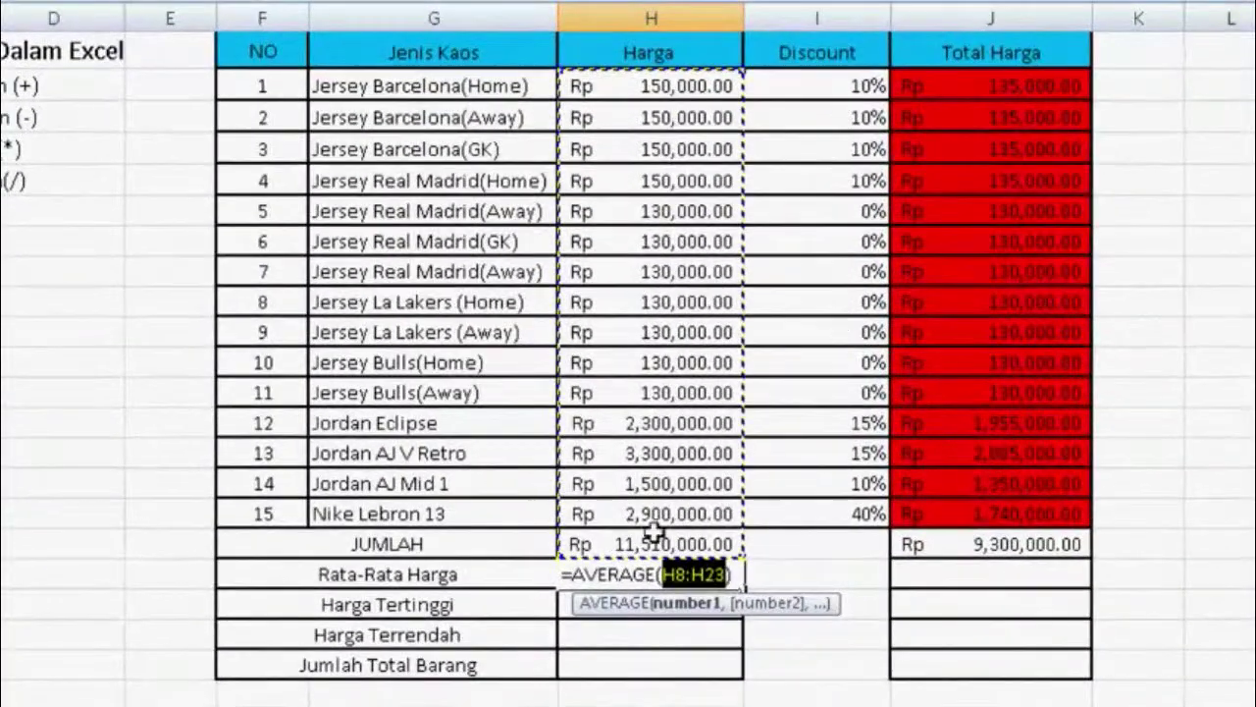
click(627, 473)
drag(652, 503, 653, 86)
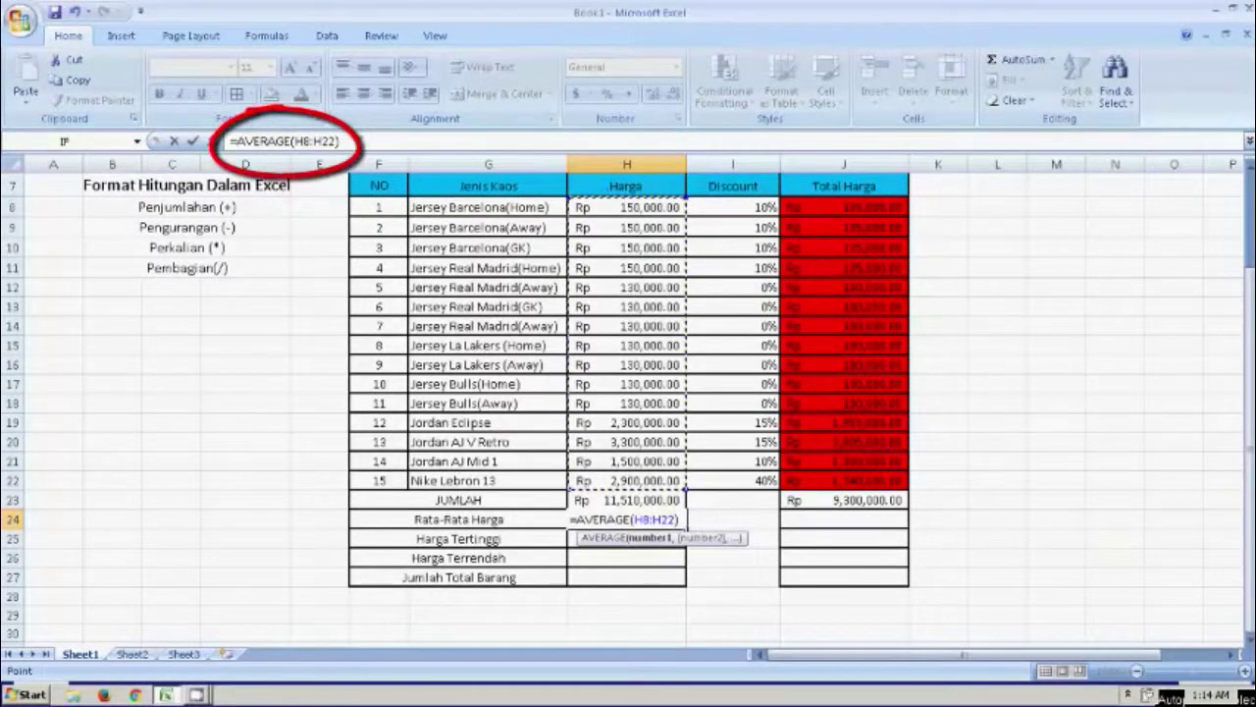
click(347, 140)
drag(348, 140, 233, 143)
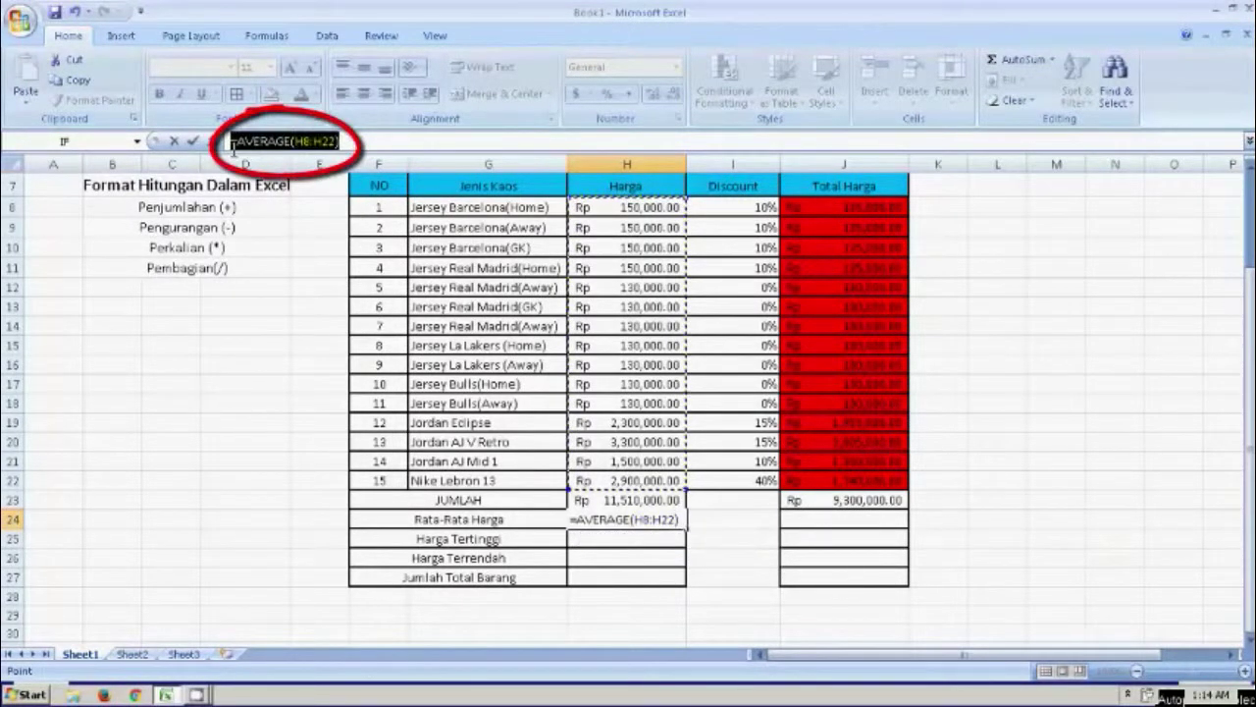
click(679, 518)
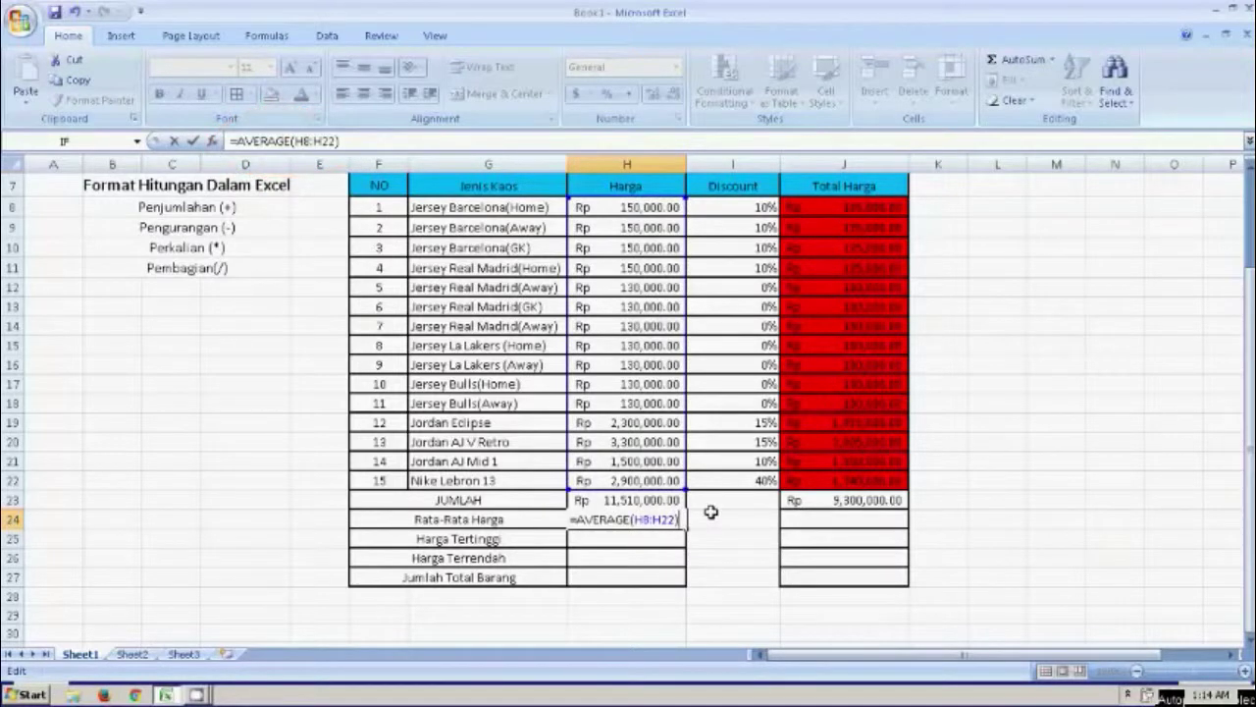
key(Return)
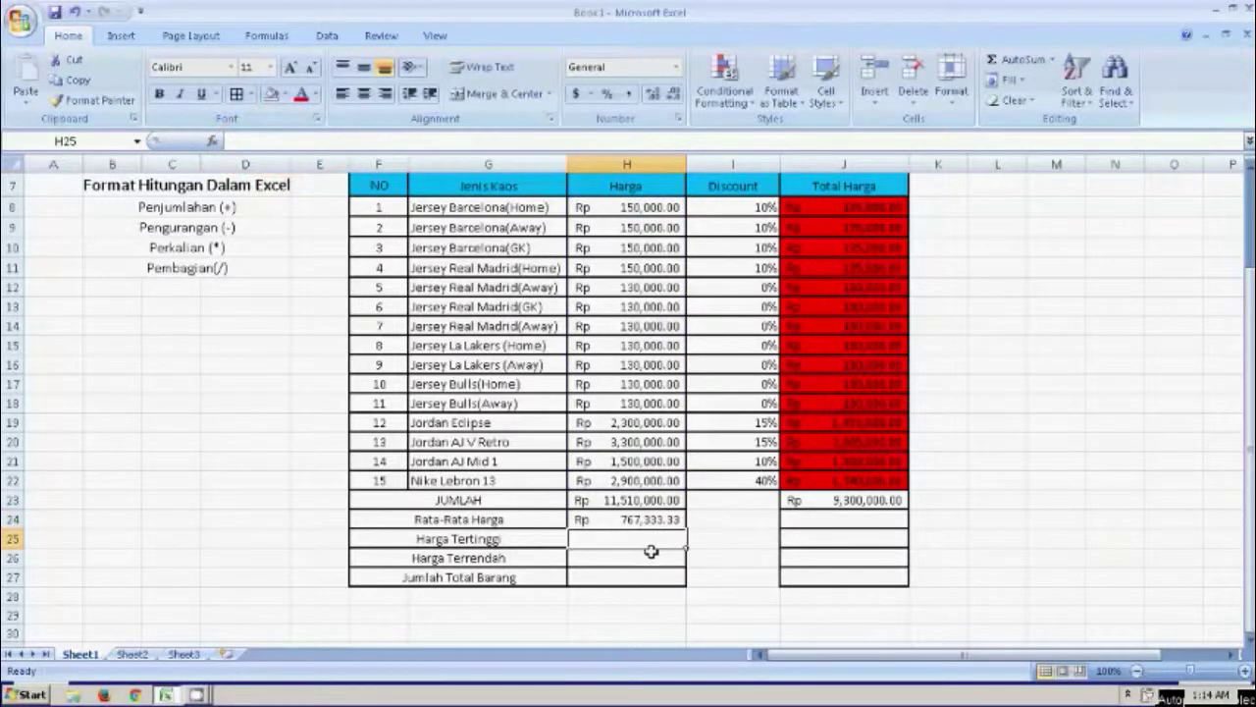
click(633, 523)
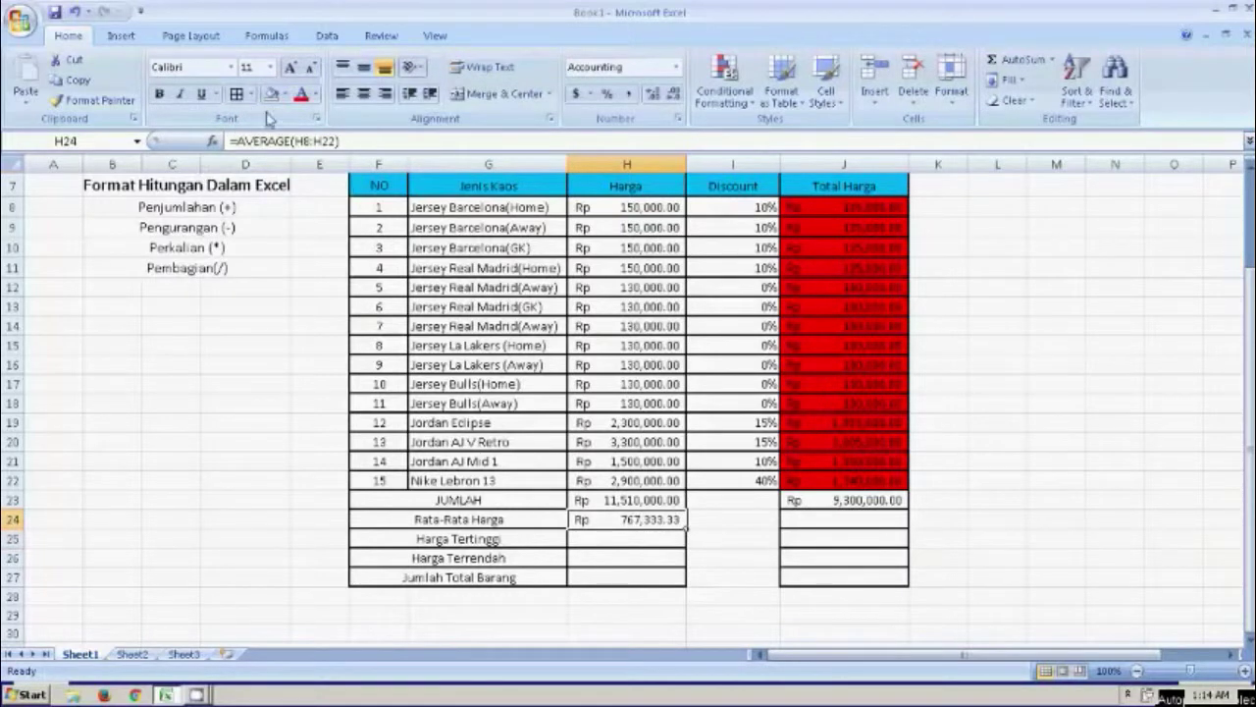
- Enter =AVERAGE(J8:J22) in J24 for an average total of Rp 620,000.00
click(836, 523)
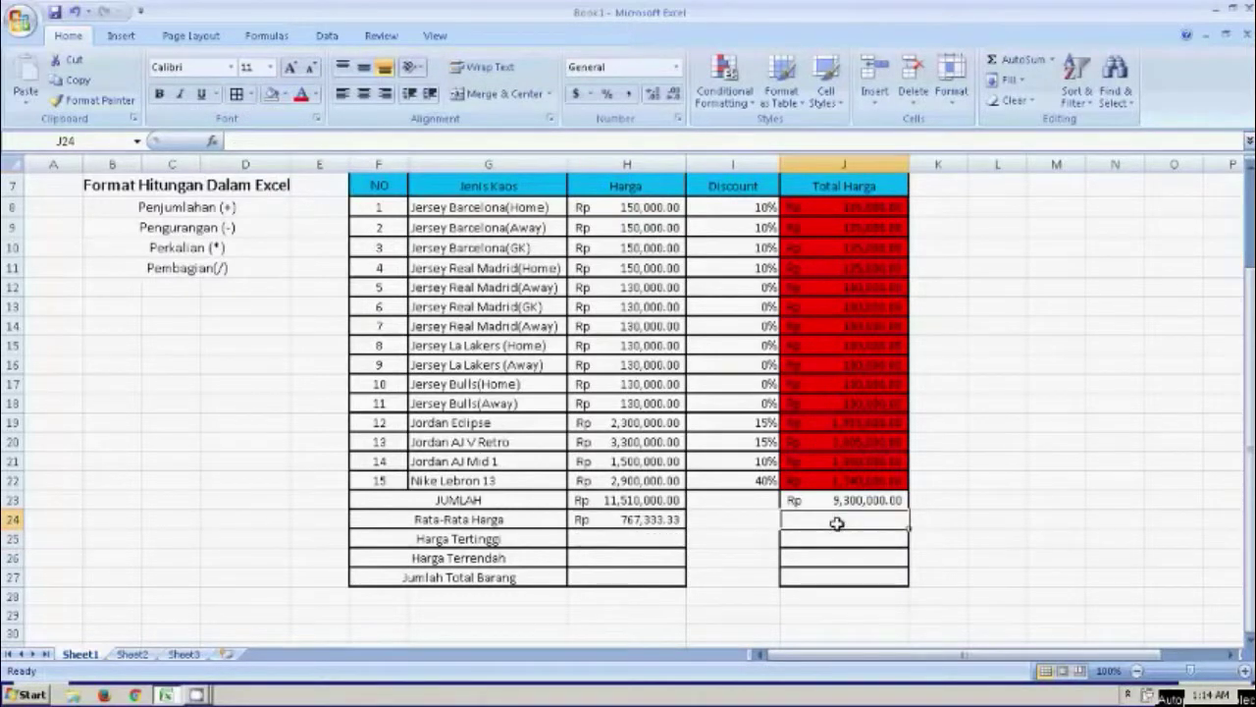
text(=)
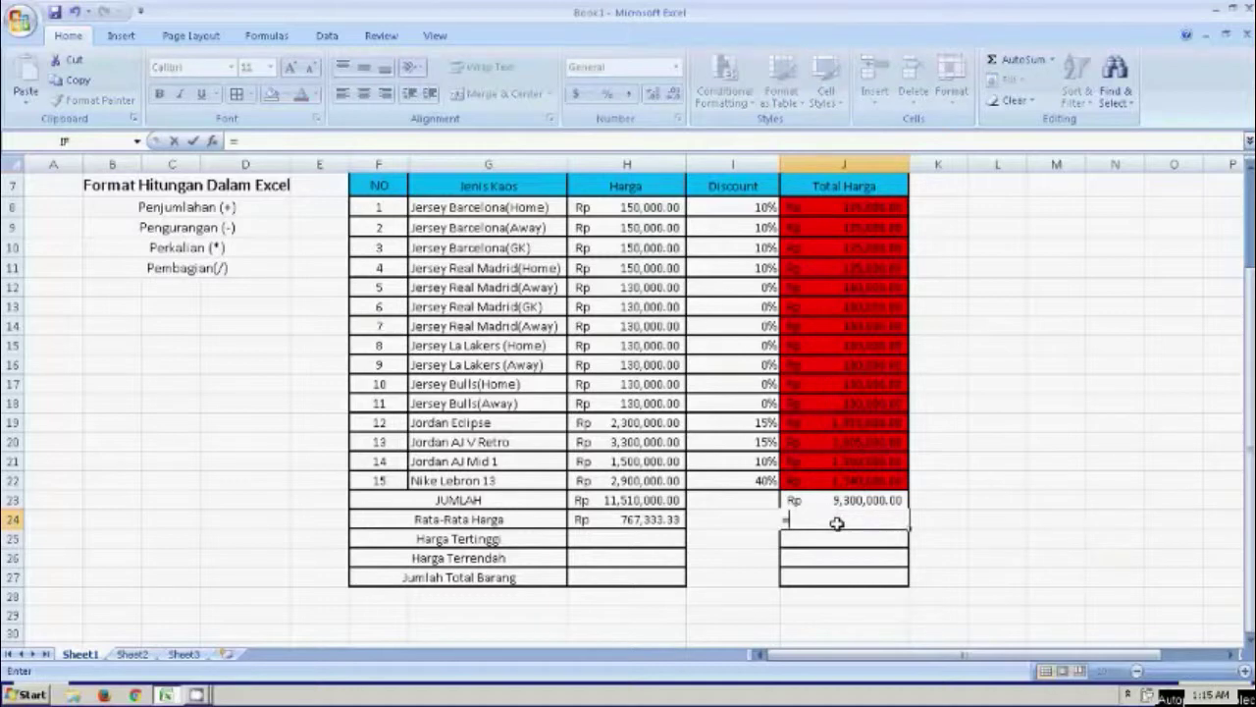
text(A)
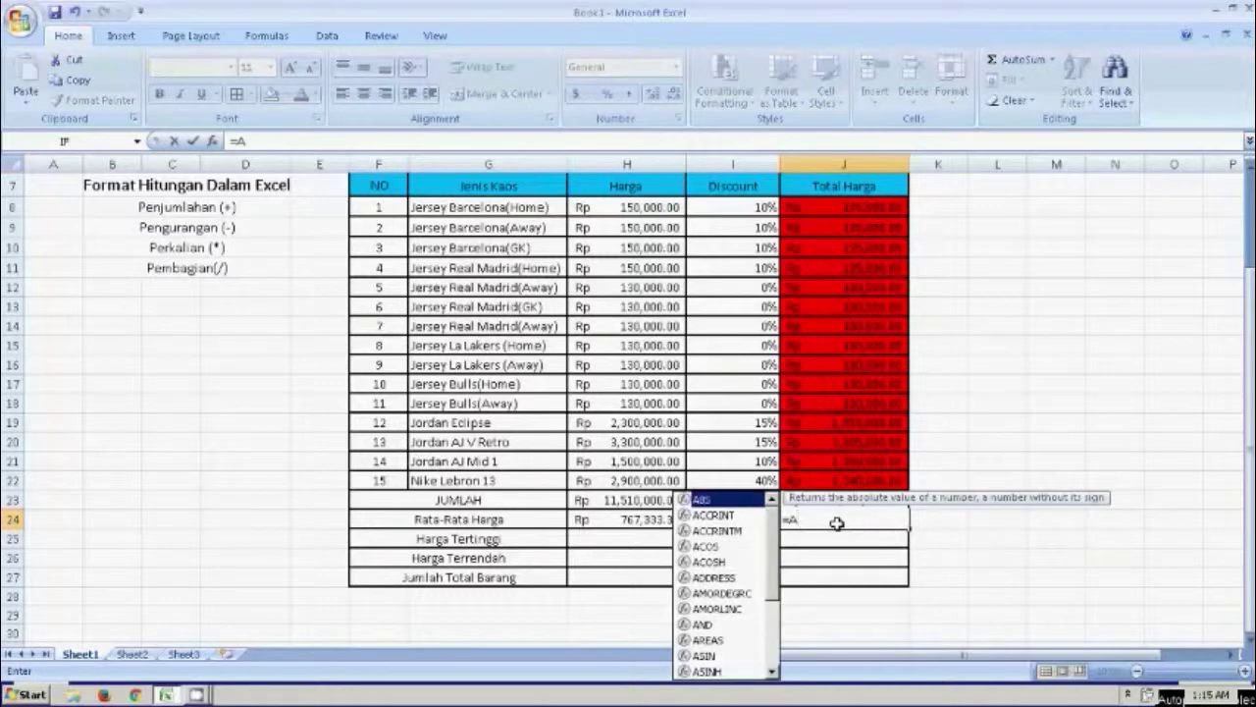
text(VE)
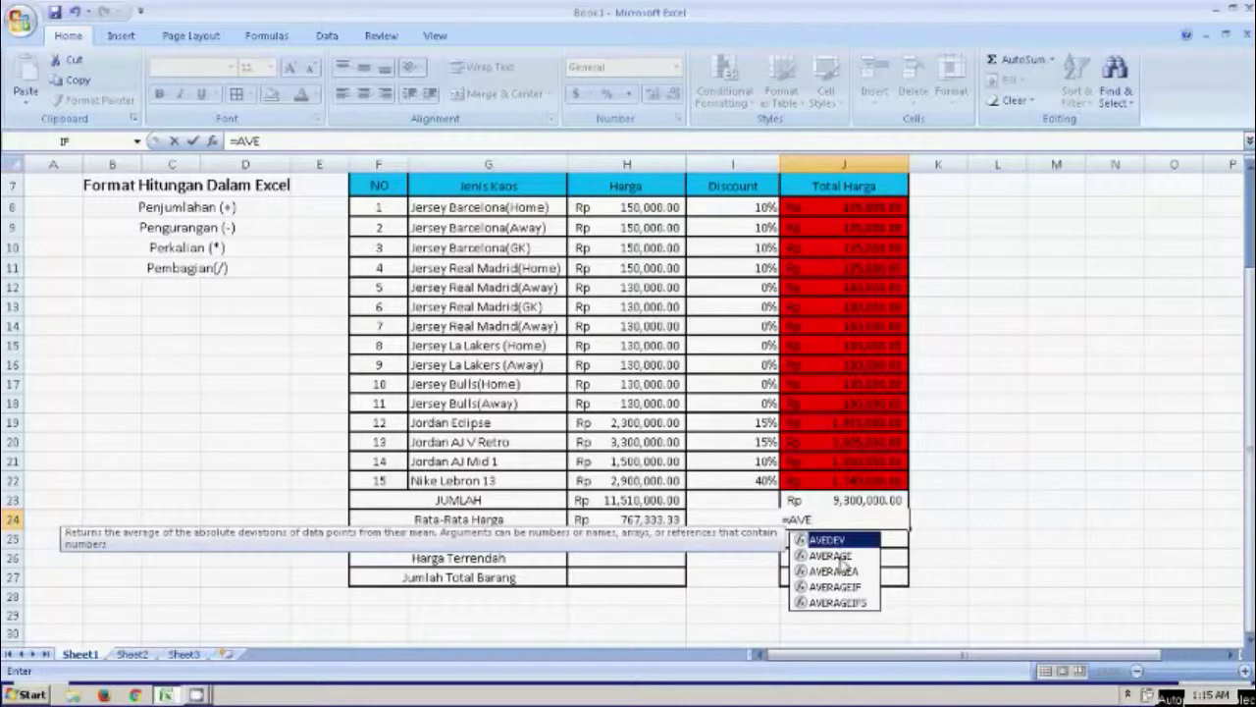
click(841, 557)
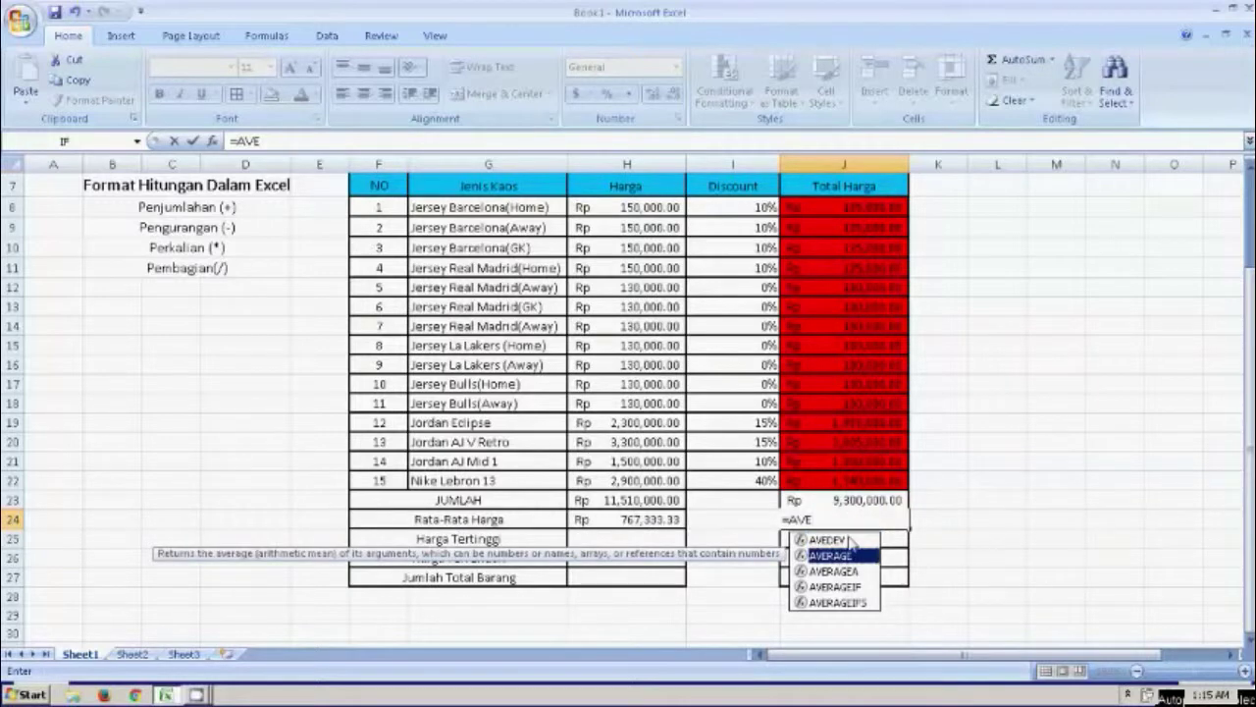
double_click(849, 556)
drag(855, 481, 875, 214)
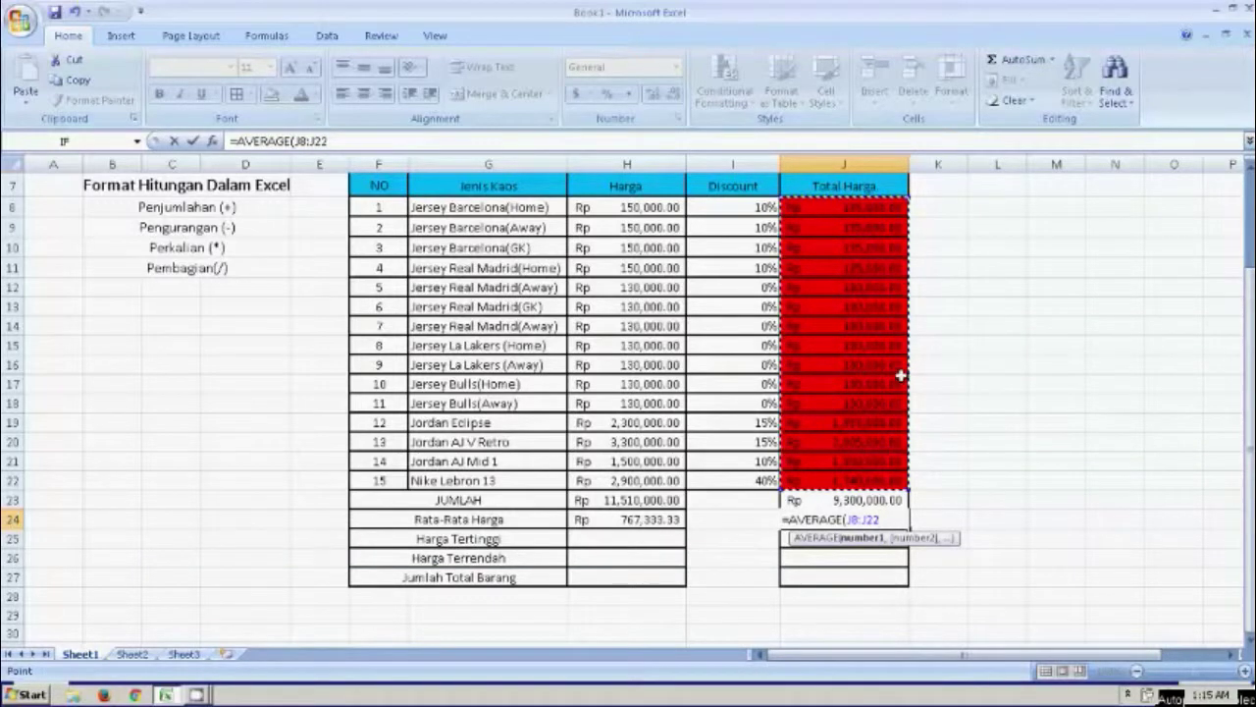
text())
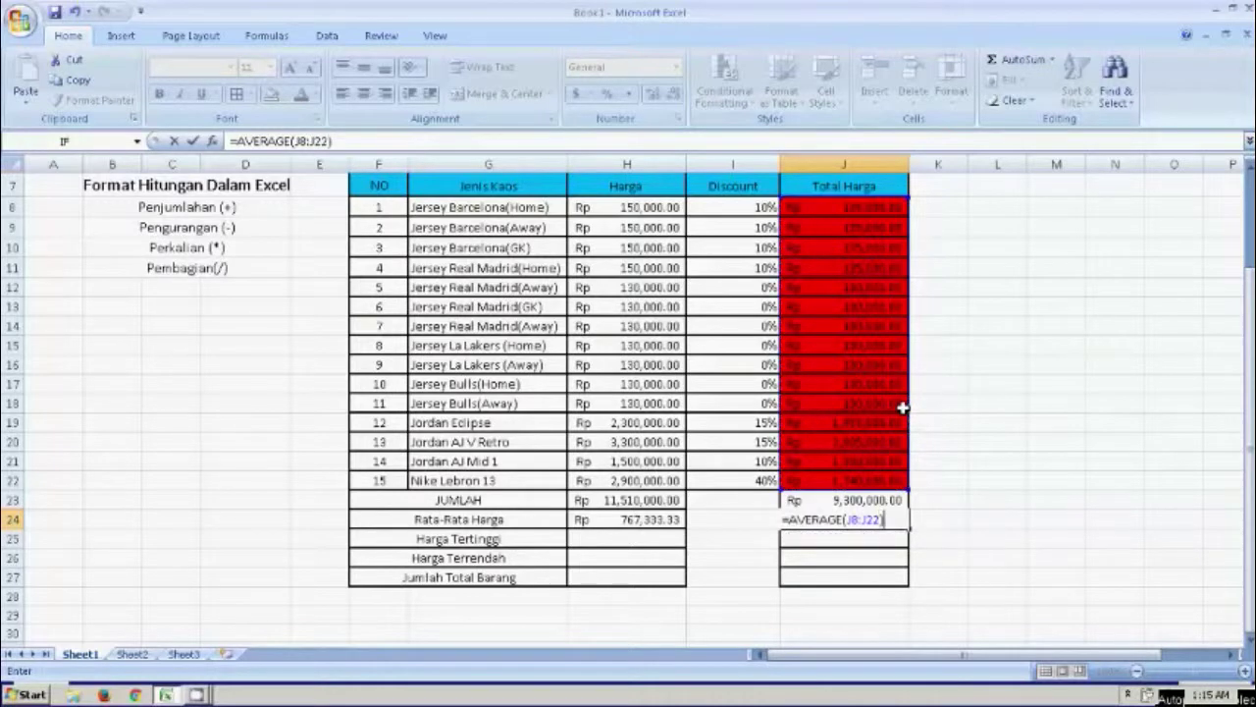
key(Return)
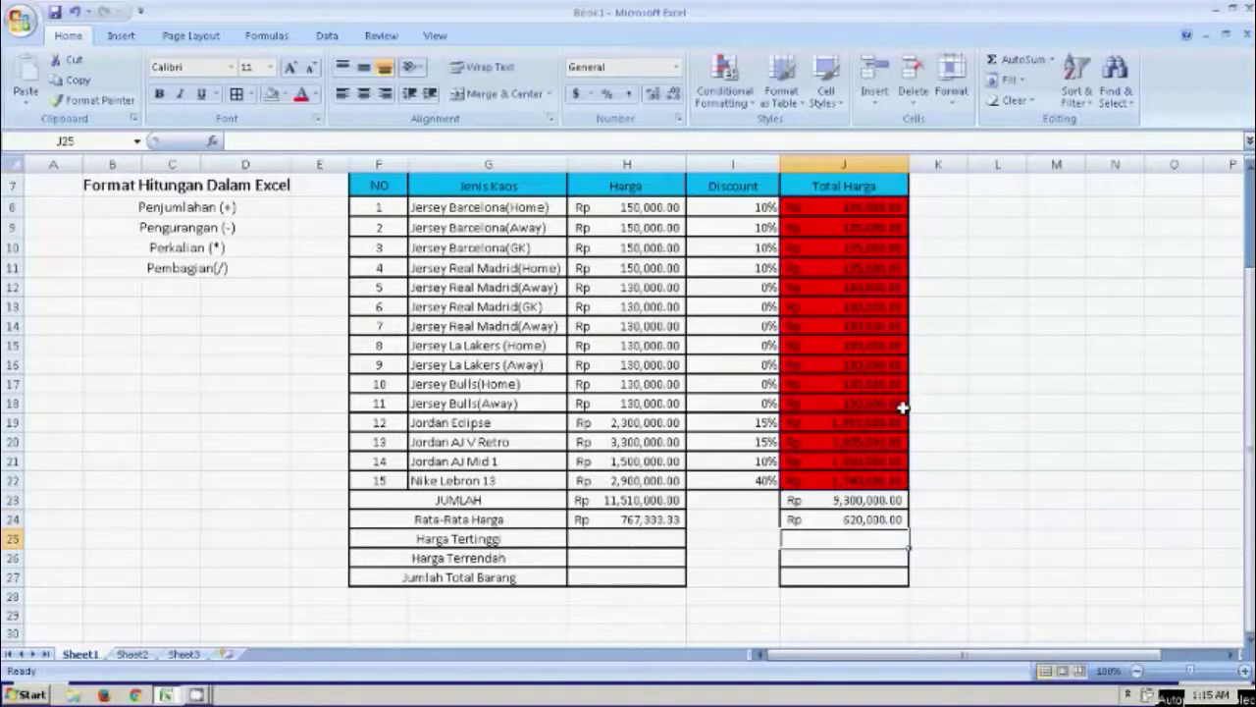
click(652, 541)
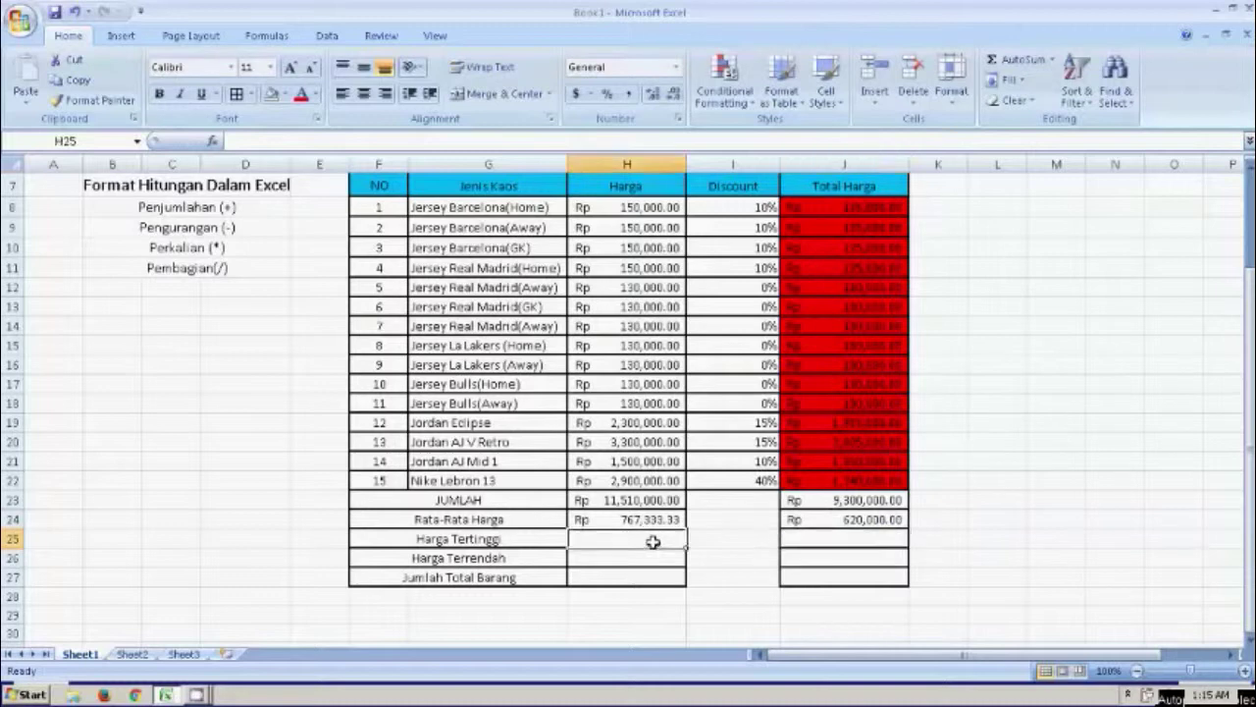
- Put =MAX(H8:H22) in H25 via AutoSum, showing Rp 3,300,000.00
click(1053, 60)
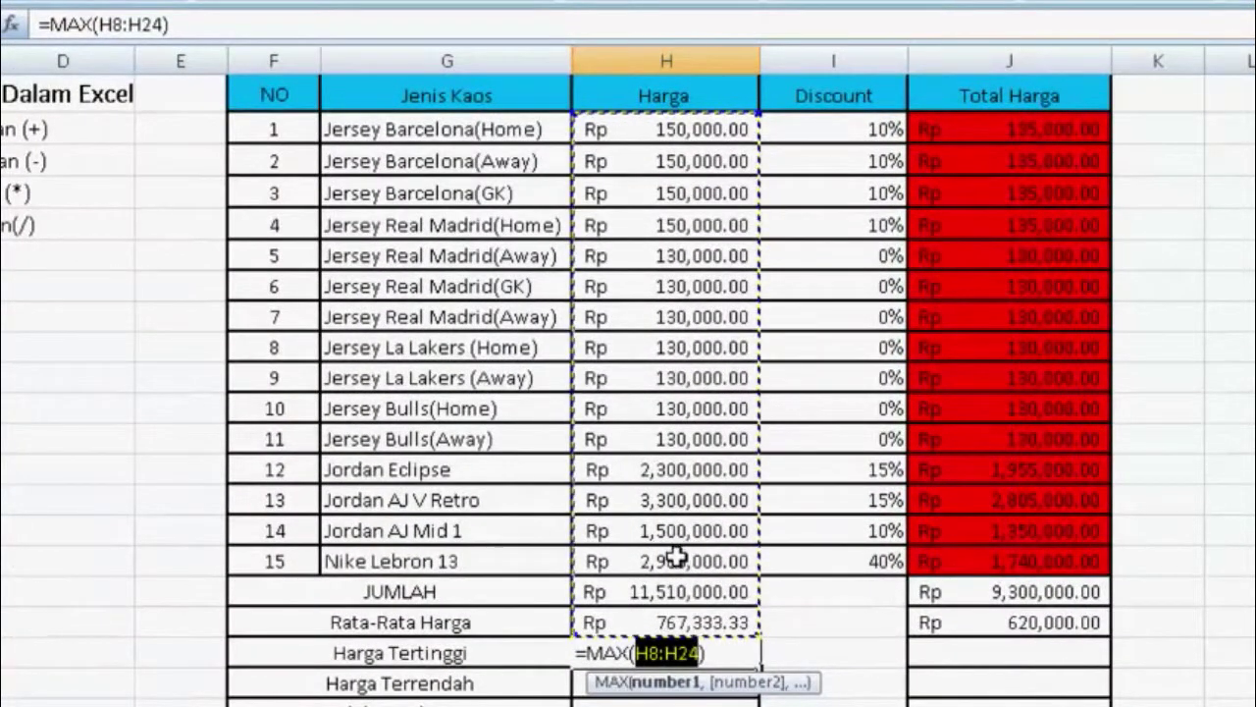
drag(677, 557, 665, 143)
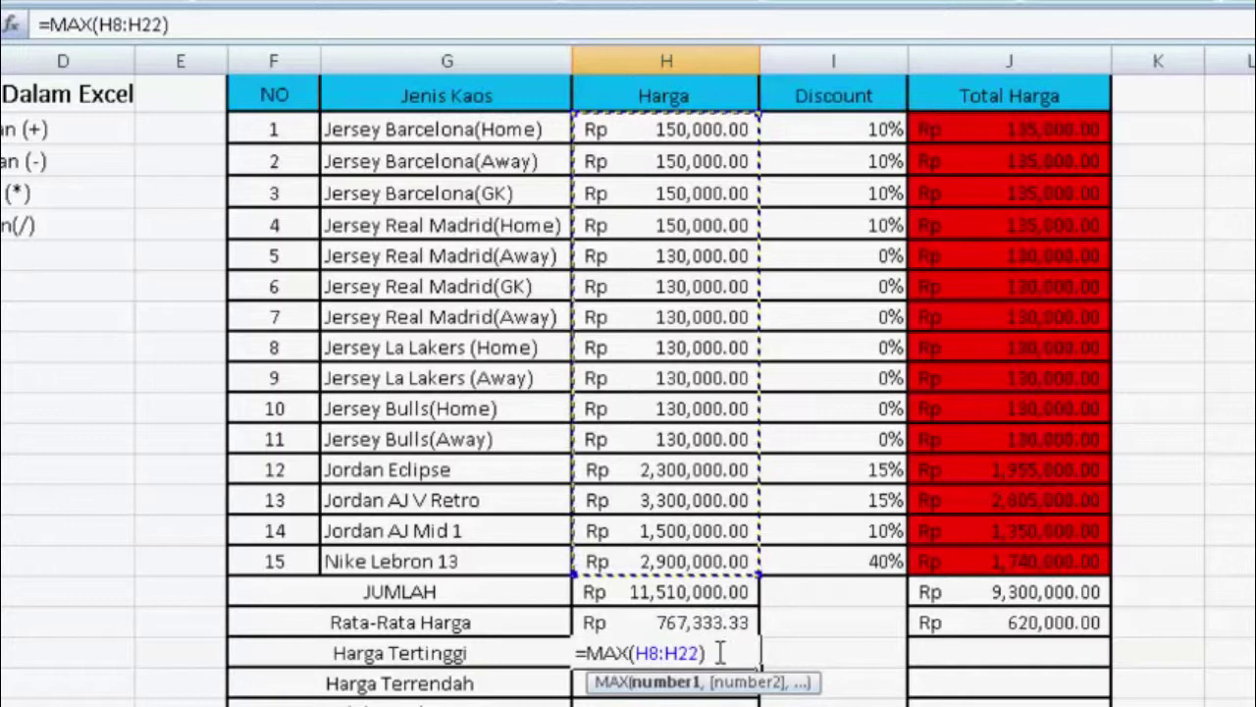
drag(722, 653, 589, 655)
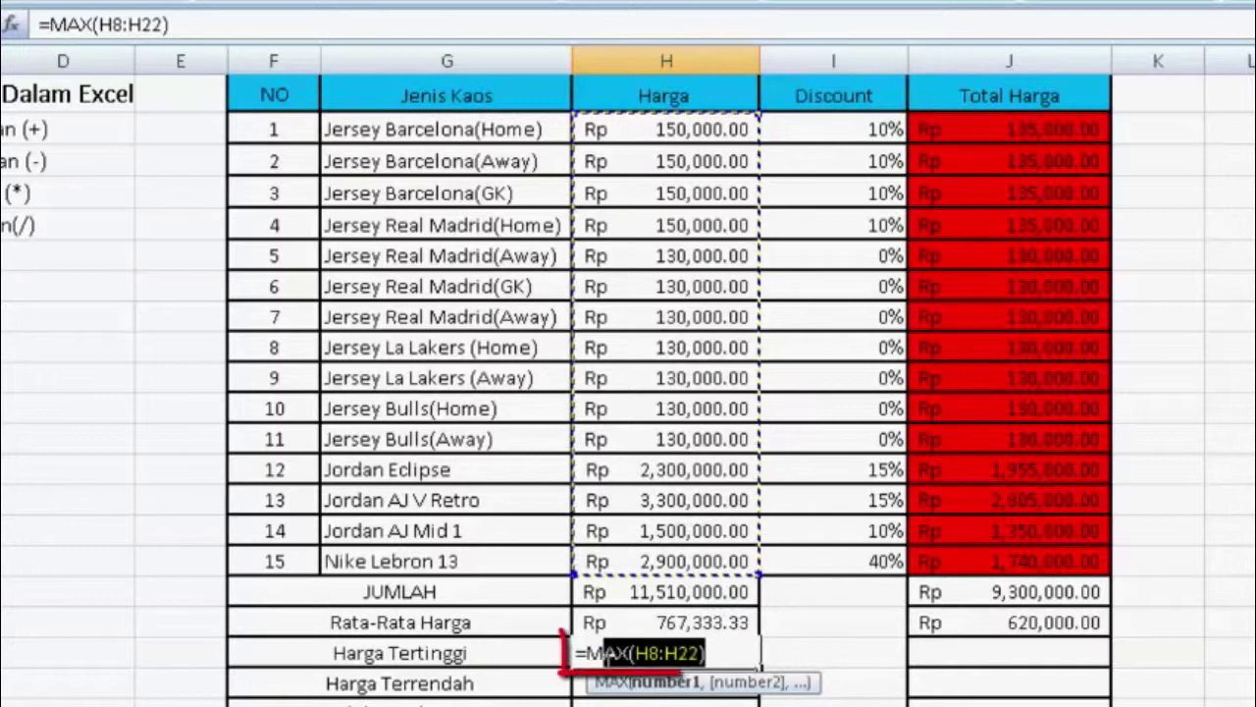
click(723, 650)
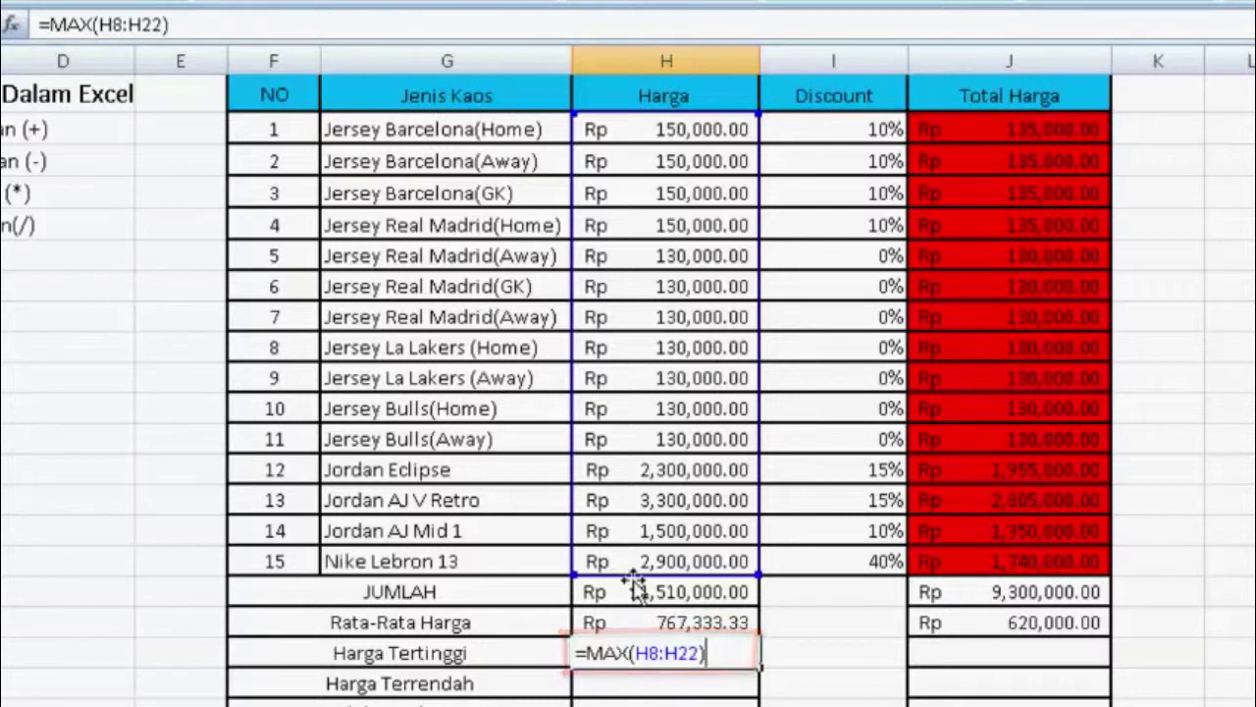
key(Return)
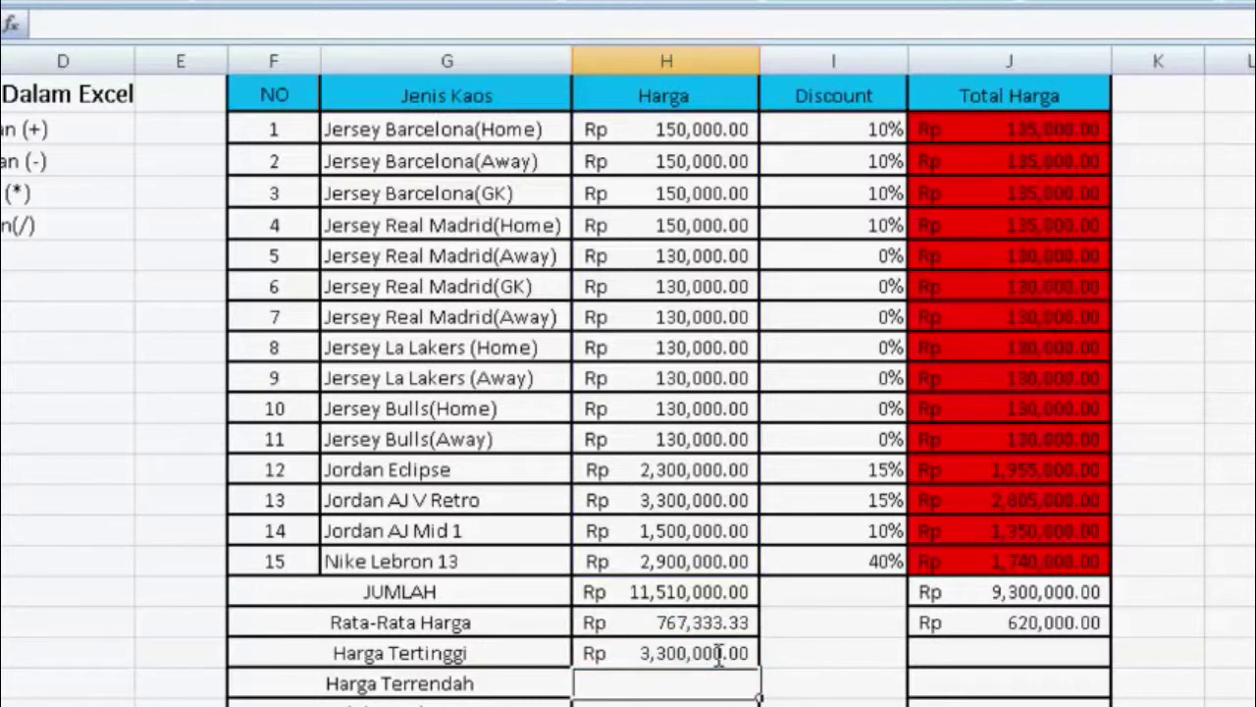
click(983, 659)
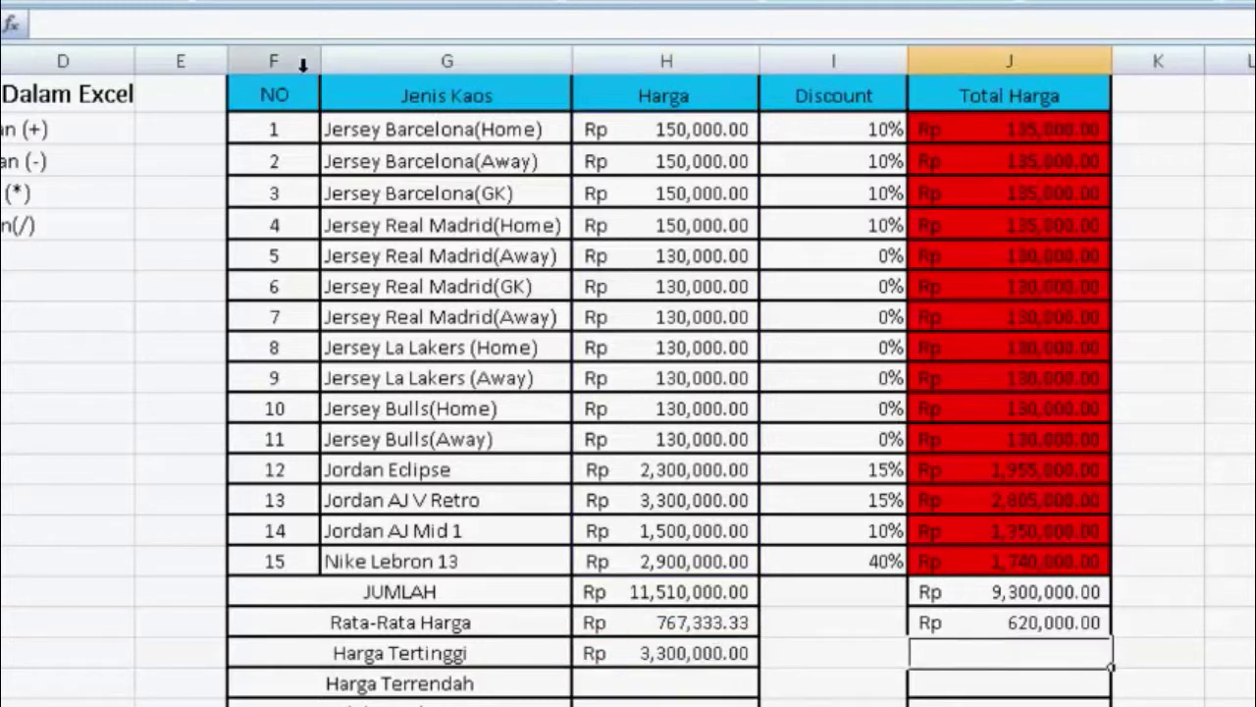
- Enter =MAX(J8:J22) in J25, giving the highest total Rp 2,805,000.00
click(324, 26)
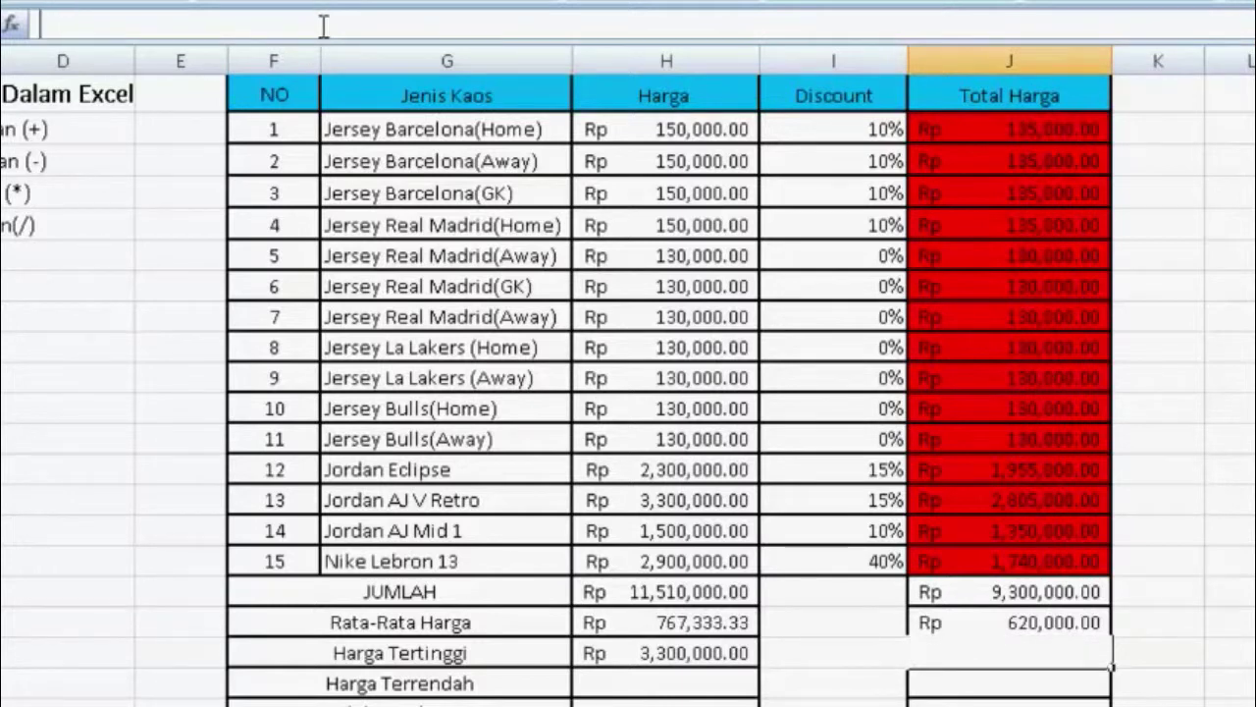
text(=MAX)
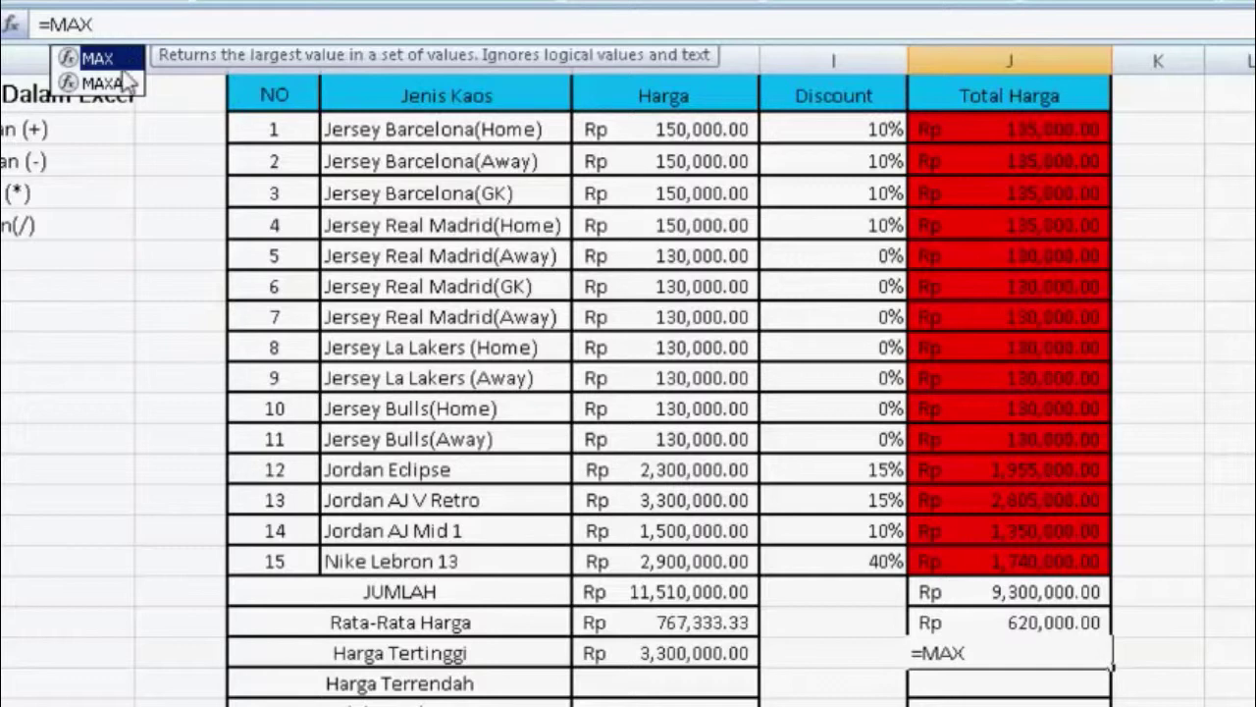
double_click(126, 61)
mouse_move(932, 129)
mouse_down()
mouse_move(979, 186)
mouse_move(1013, 549)
mouse_up()
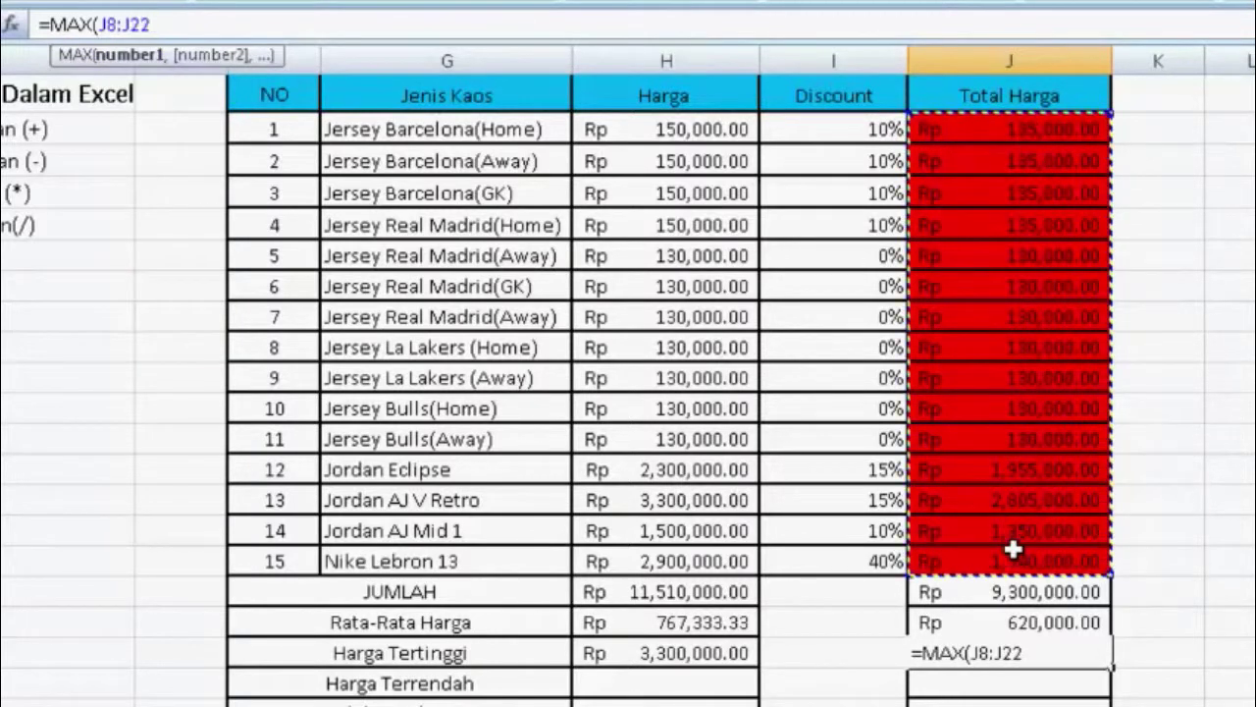
text())
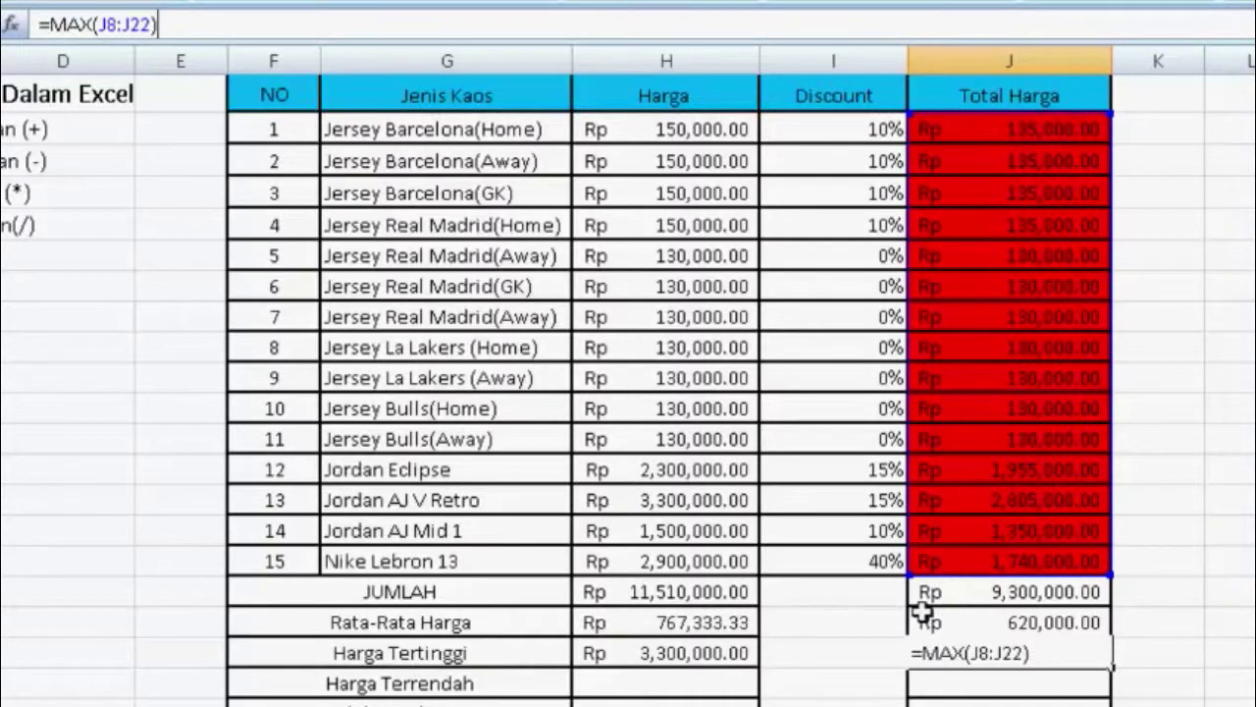
key(Return)
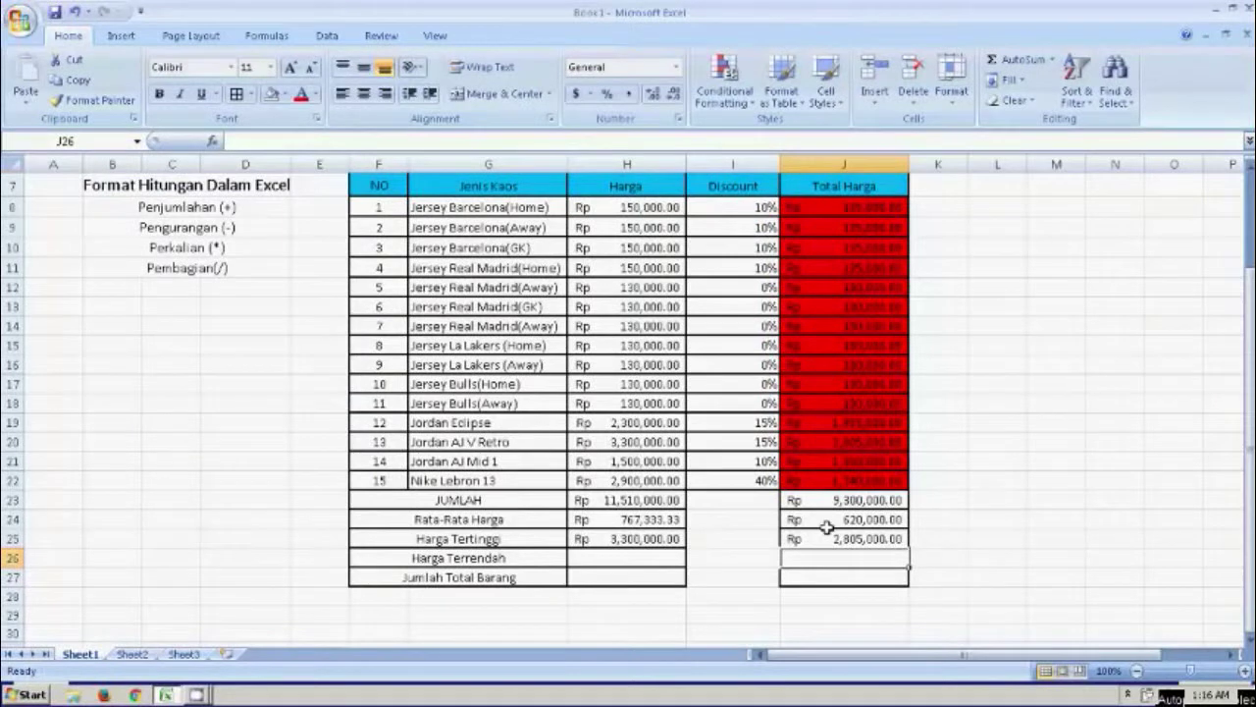
click(652, 557)
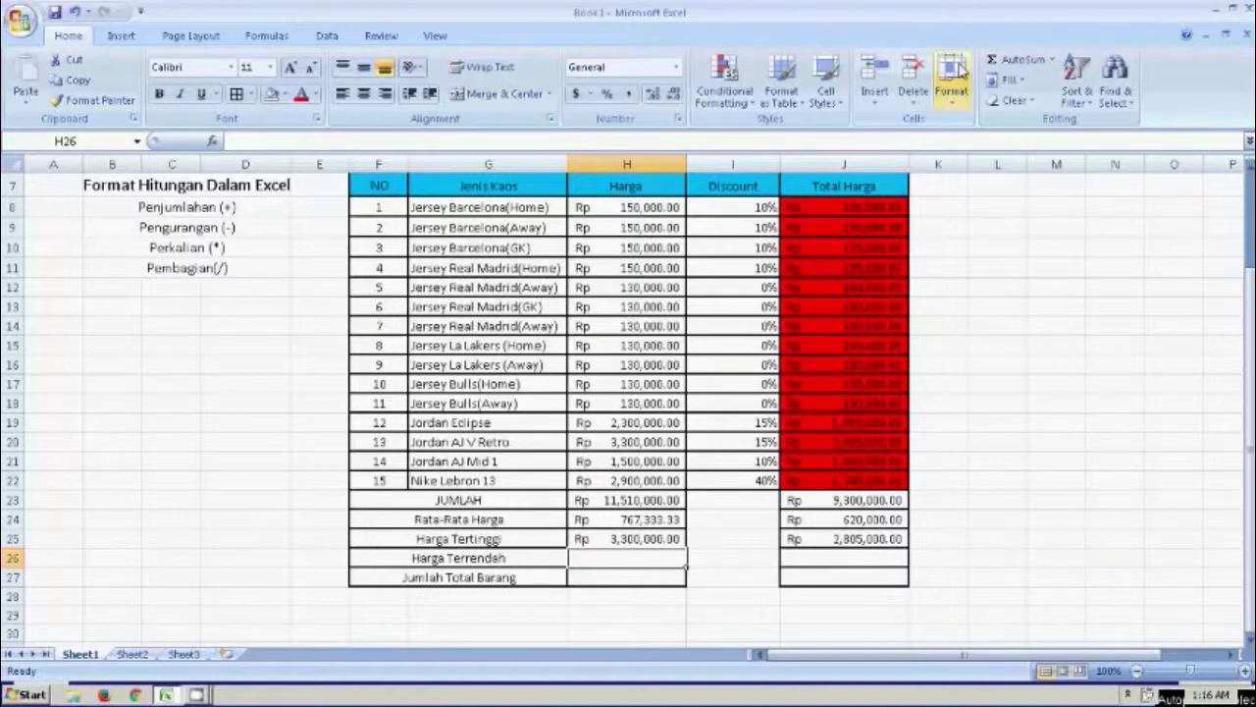
- Put =MIN(H8:H22) in H26 to show the lowest price, Rp 130,000.00
click(1052, 61)
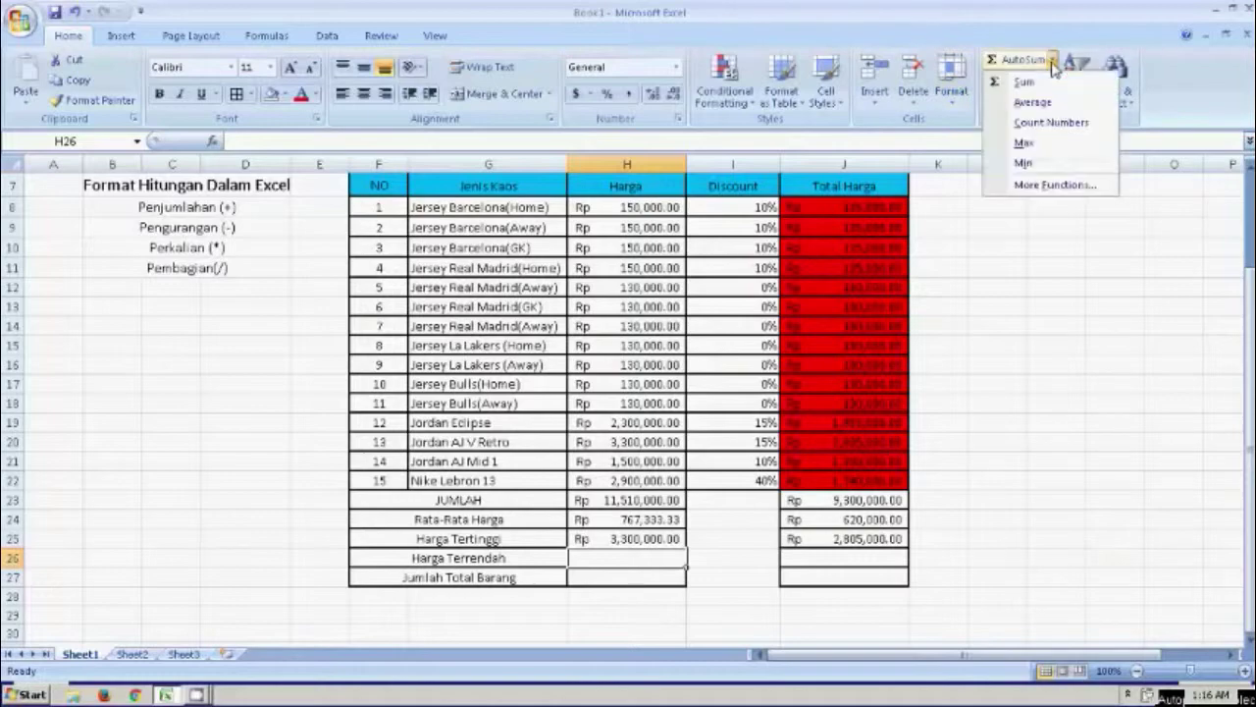
click(1025, 165)
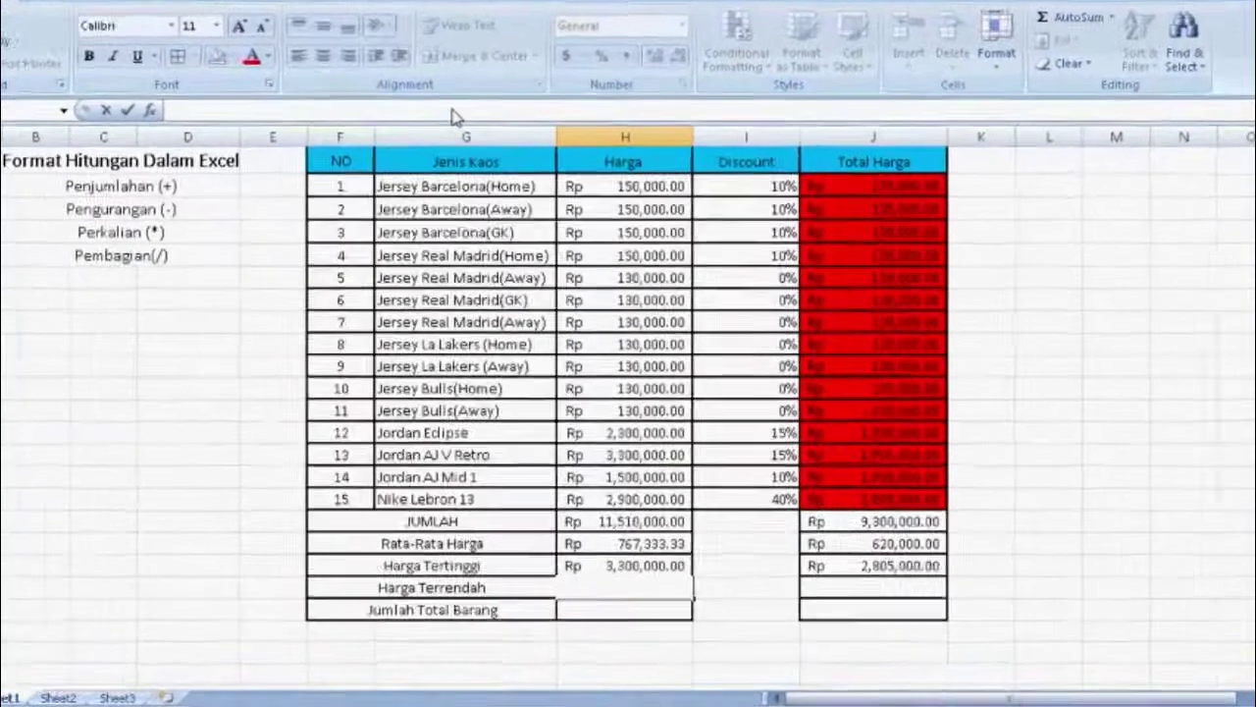
text(=)
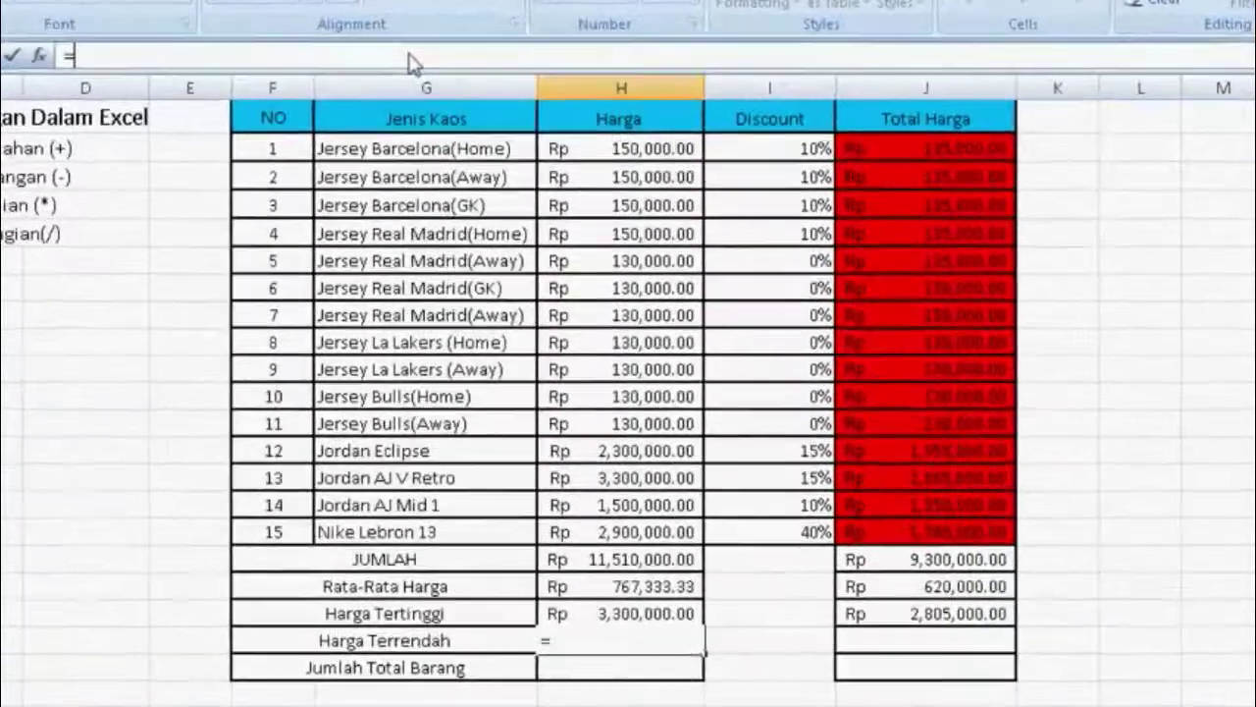
text(MIN)
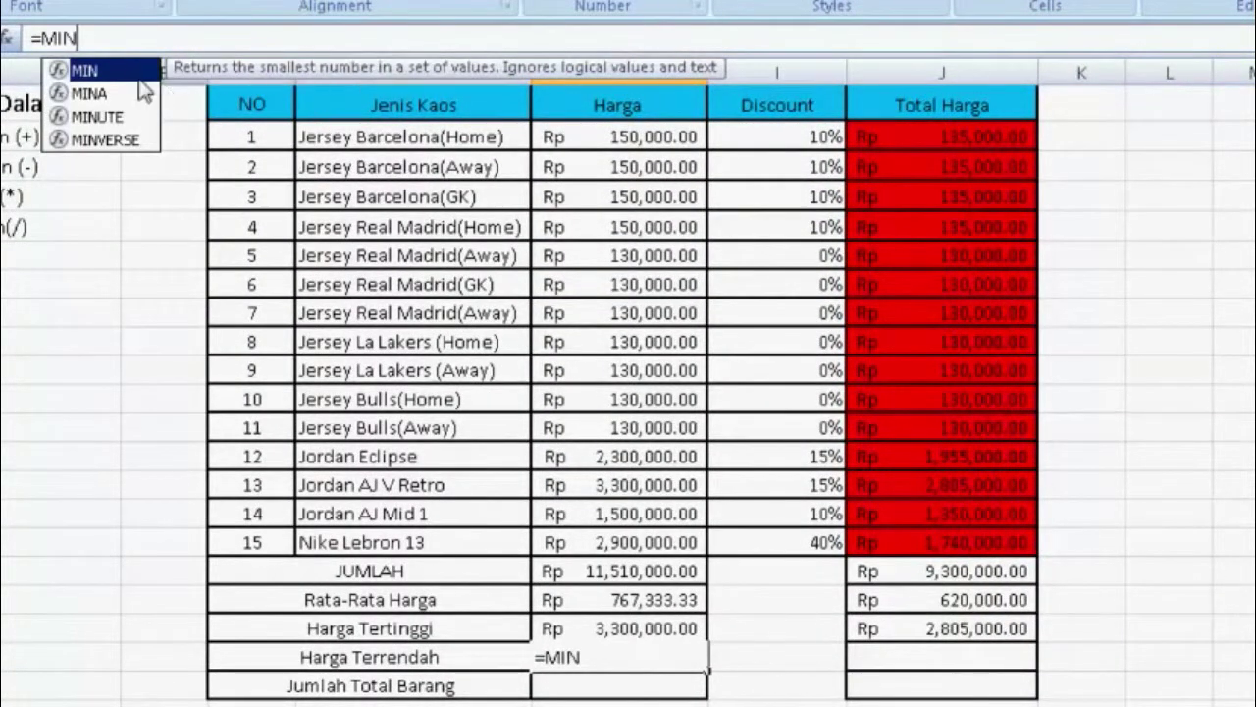
text(()
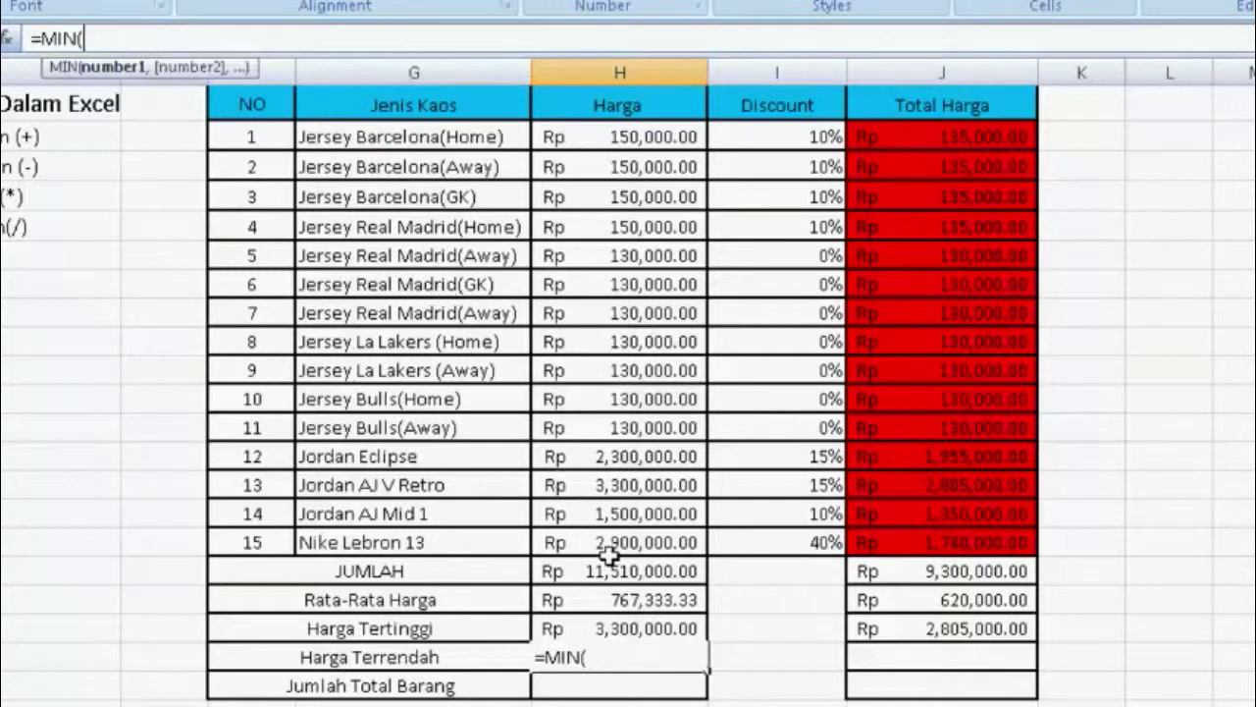
drag(606, 542, 610, 142)
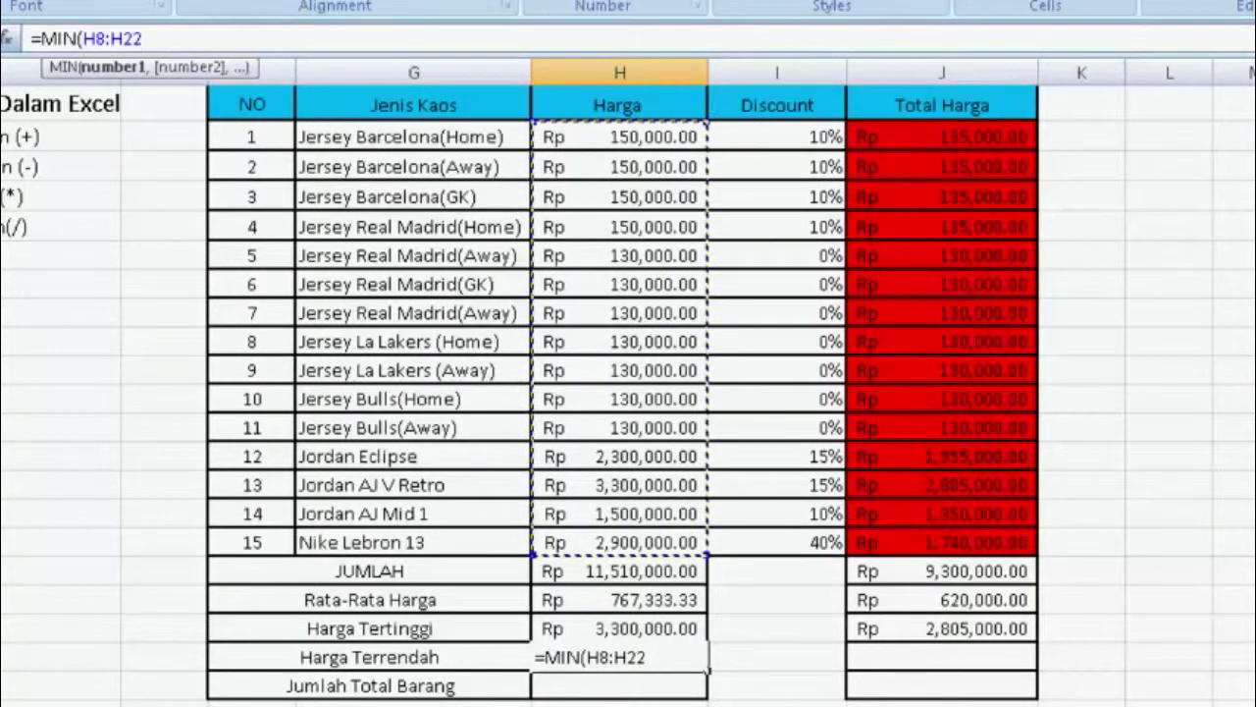
text())
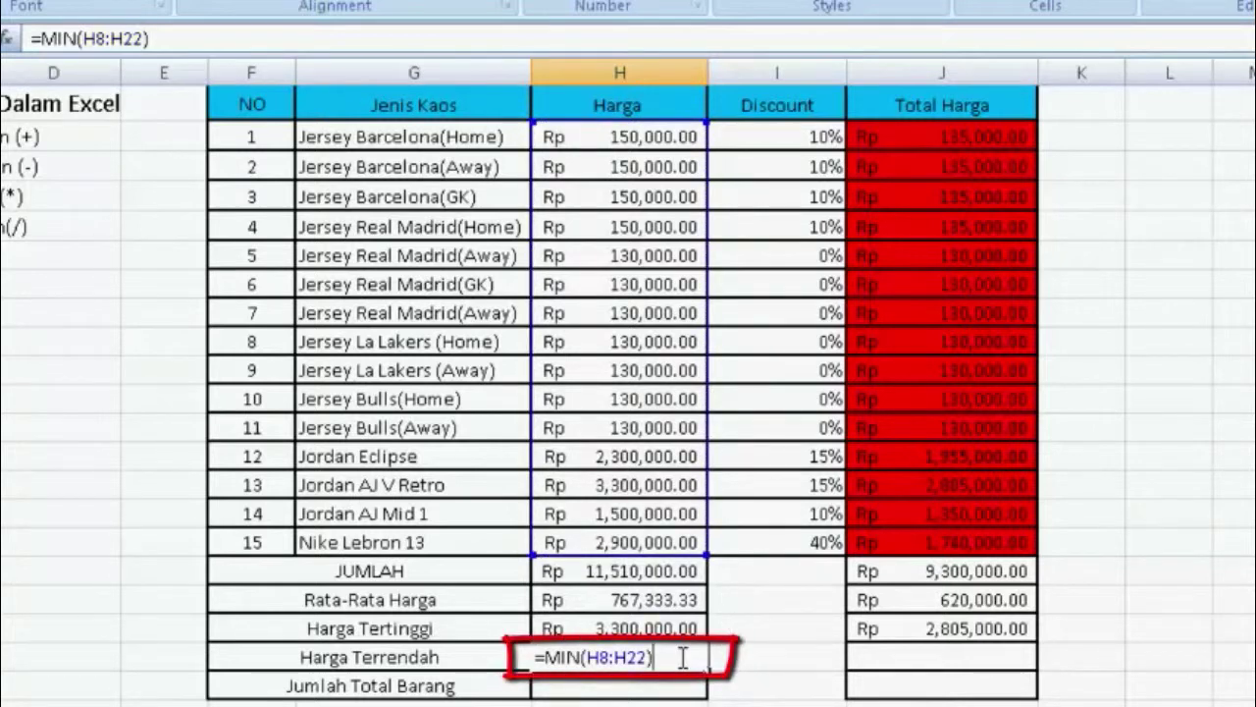
key(Return)
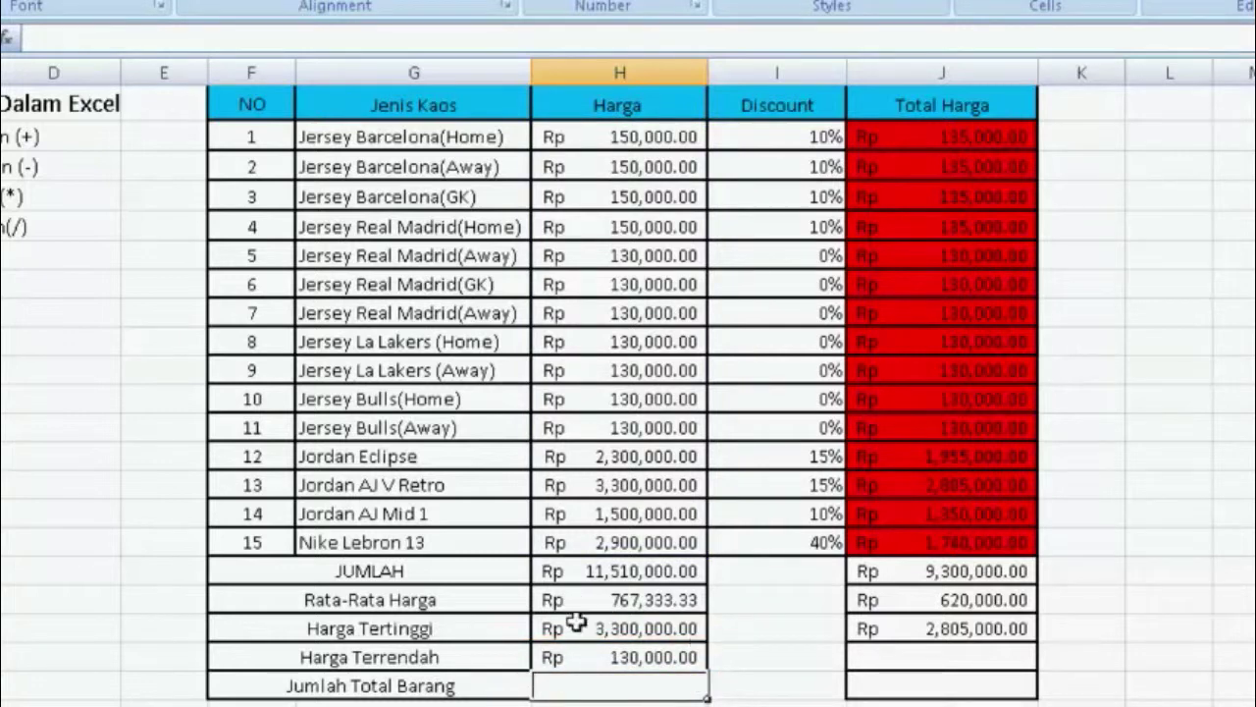
click(950, 663)
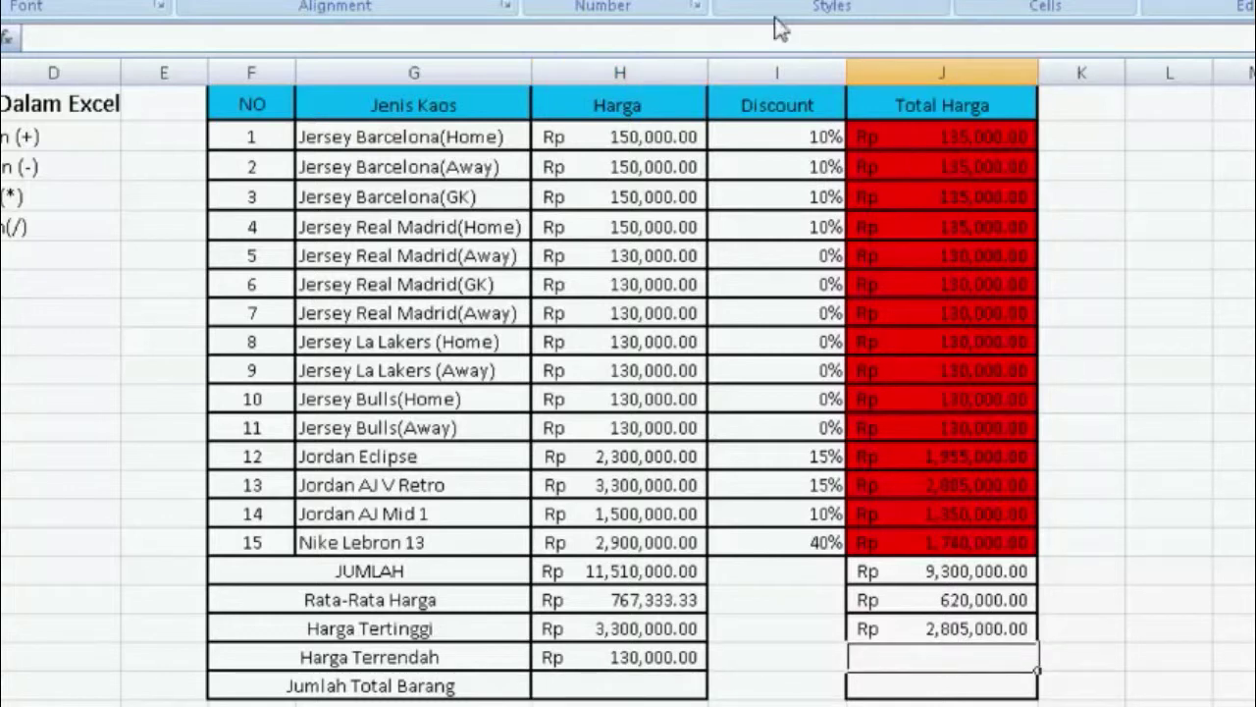
- Enter =MIN(J8:J22) in J26, showing the lowest total Rp 130,000.00
click(742, 37)
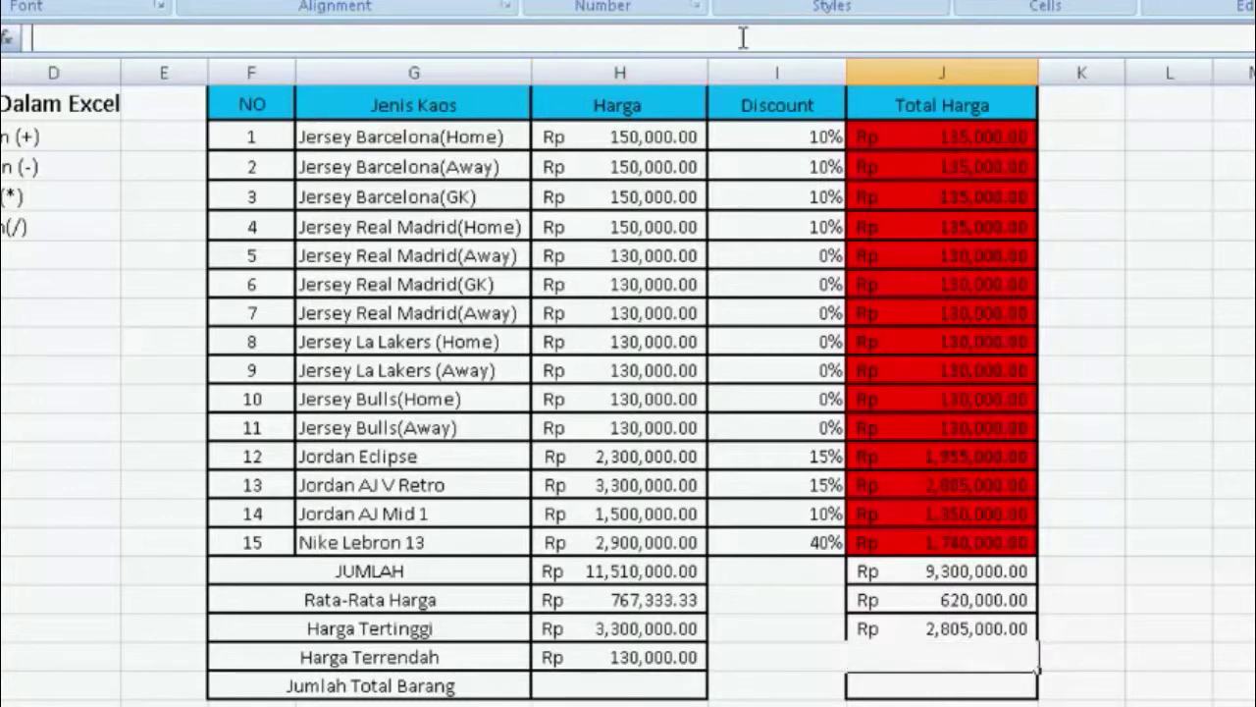
text(=MIN)
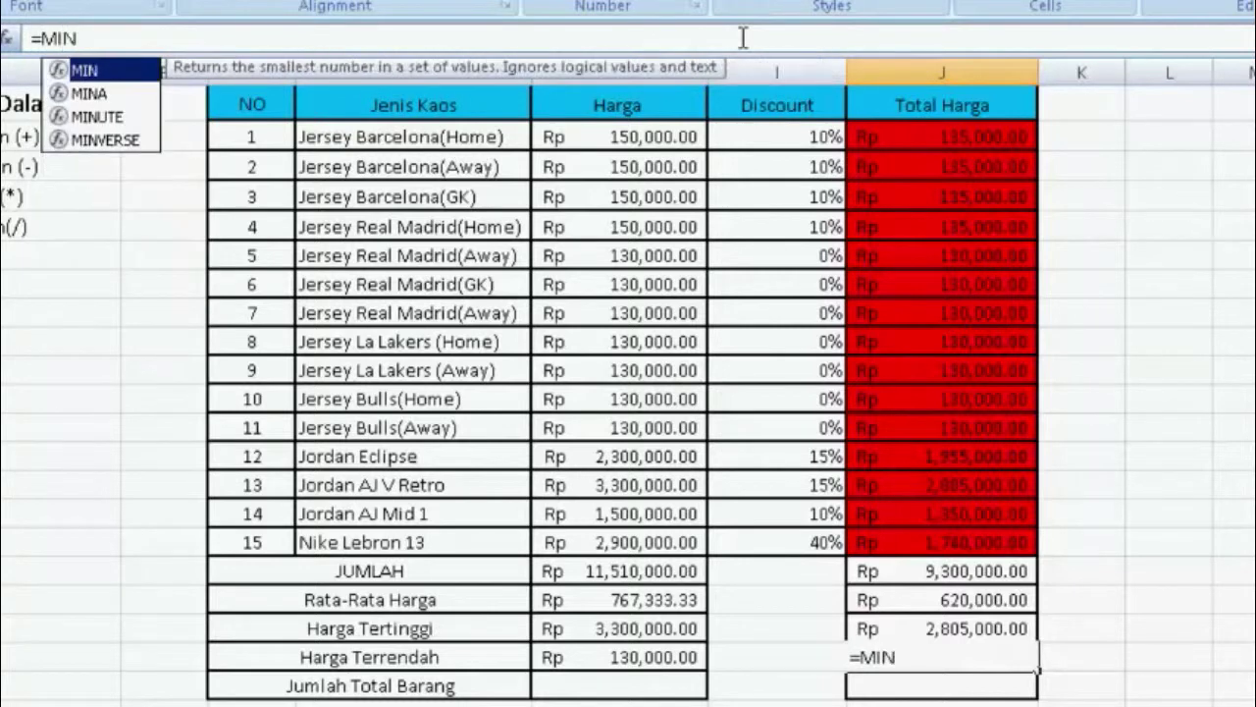
double_click(147, 72)
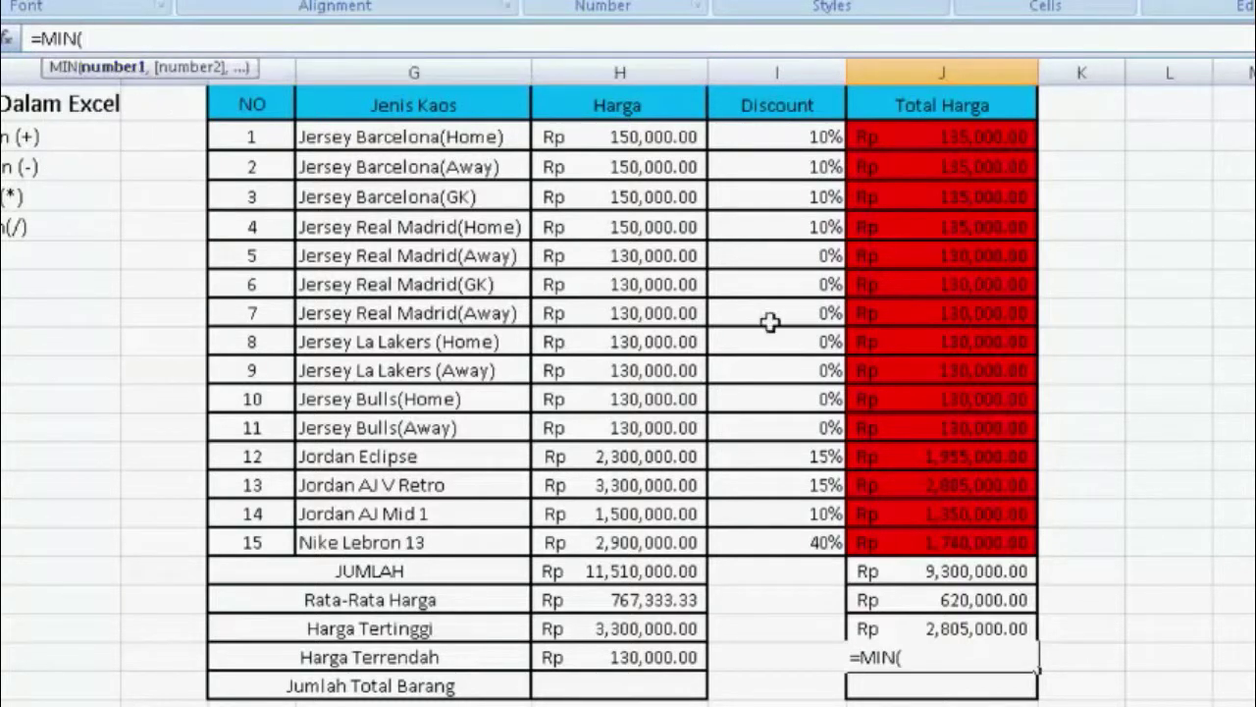
drag(913, 542, 898, 150)
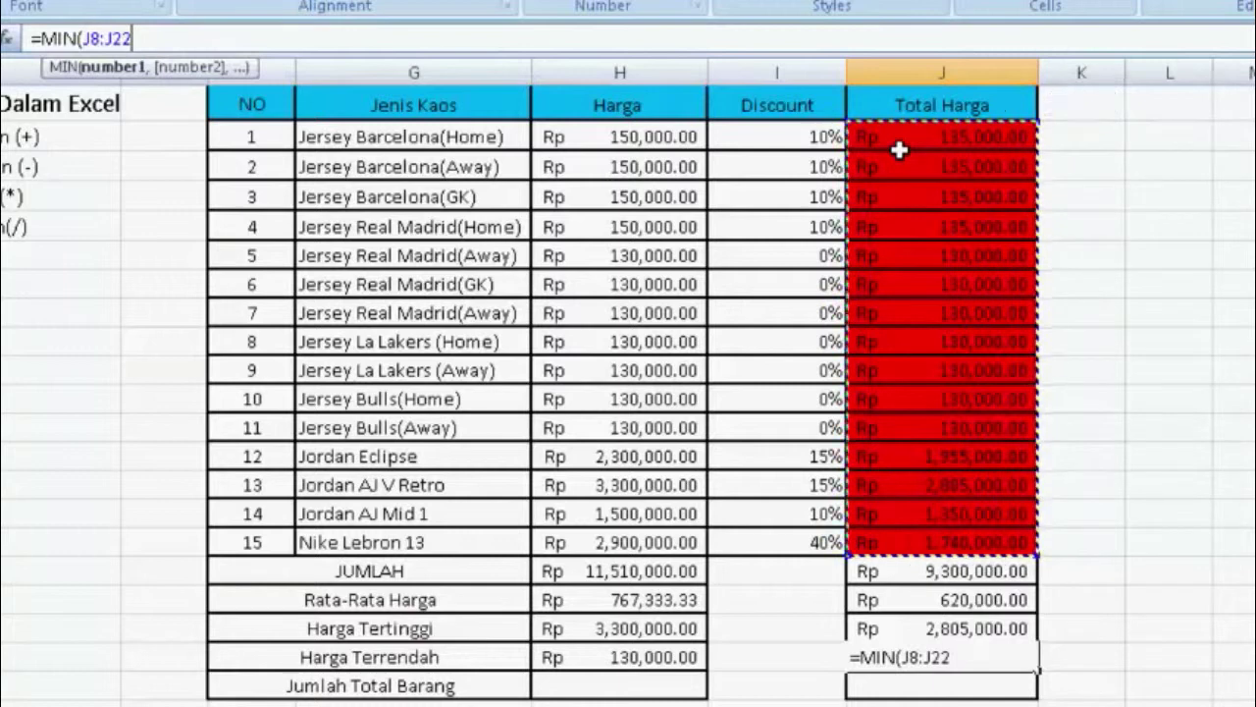
click(155, 38)
text())
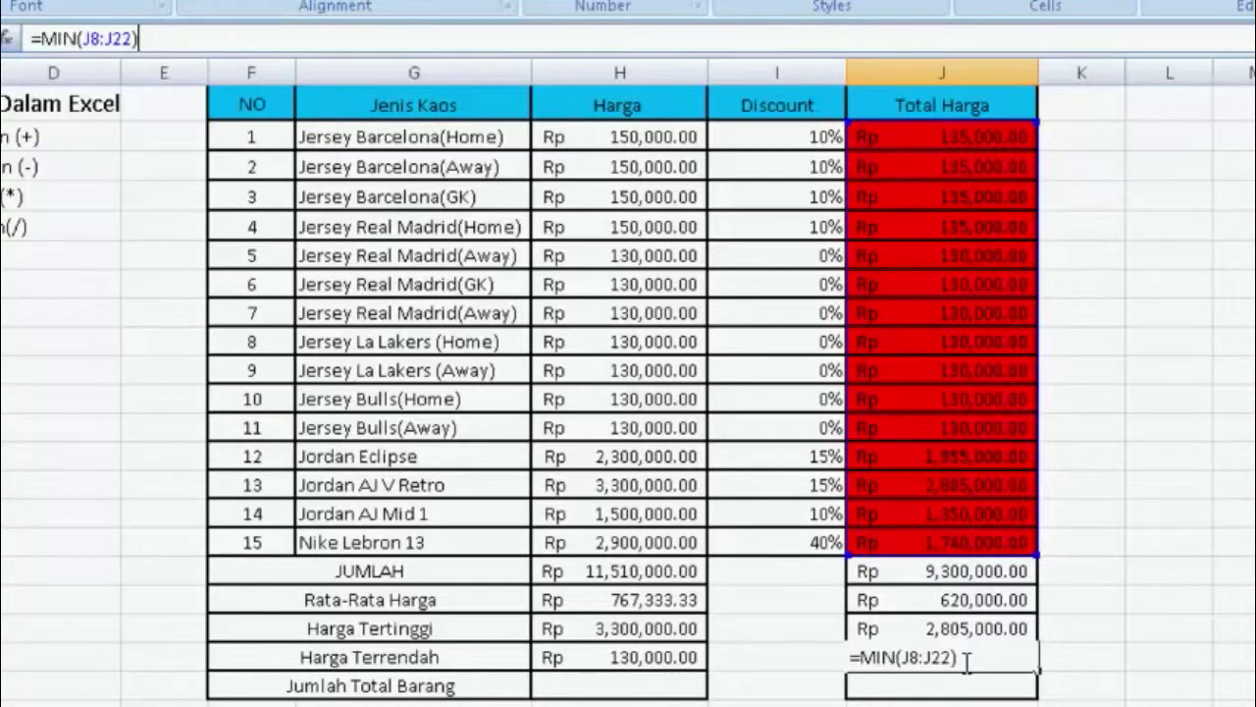
key(Return)
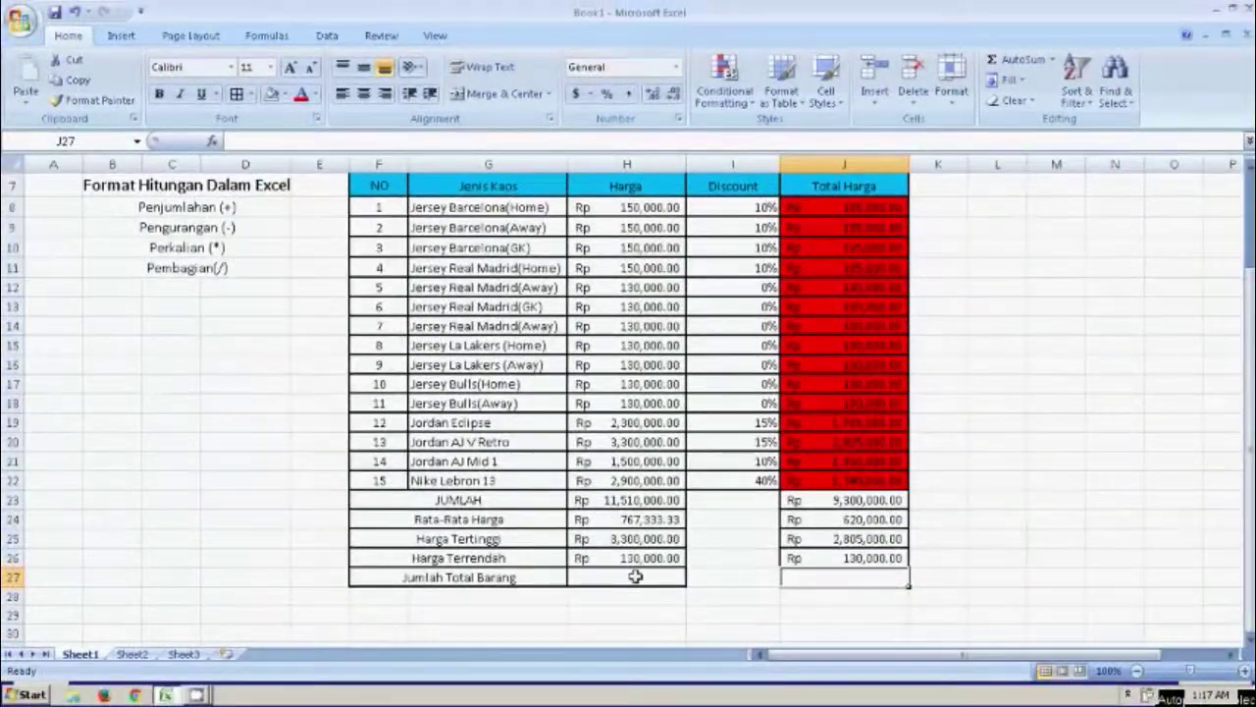
click(635, 578)
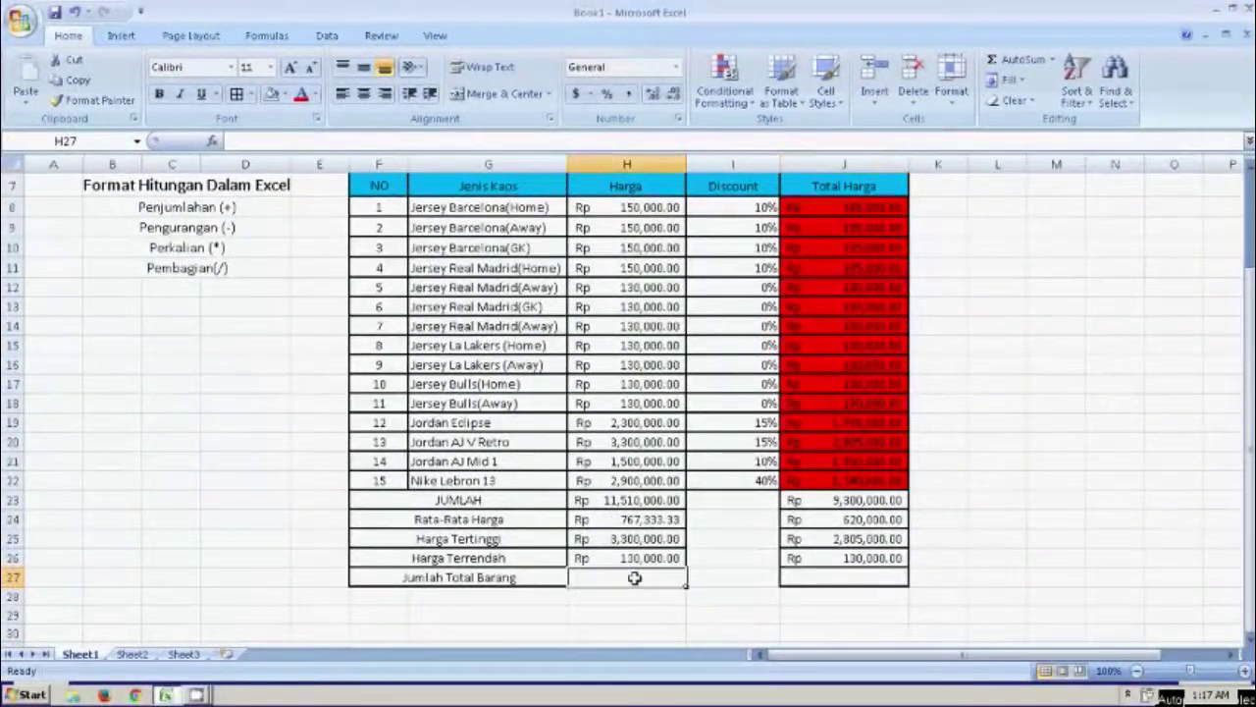
- Count the prices with =COUNT(H8:H22) in H27, giving 15
click(1053, 60)
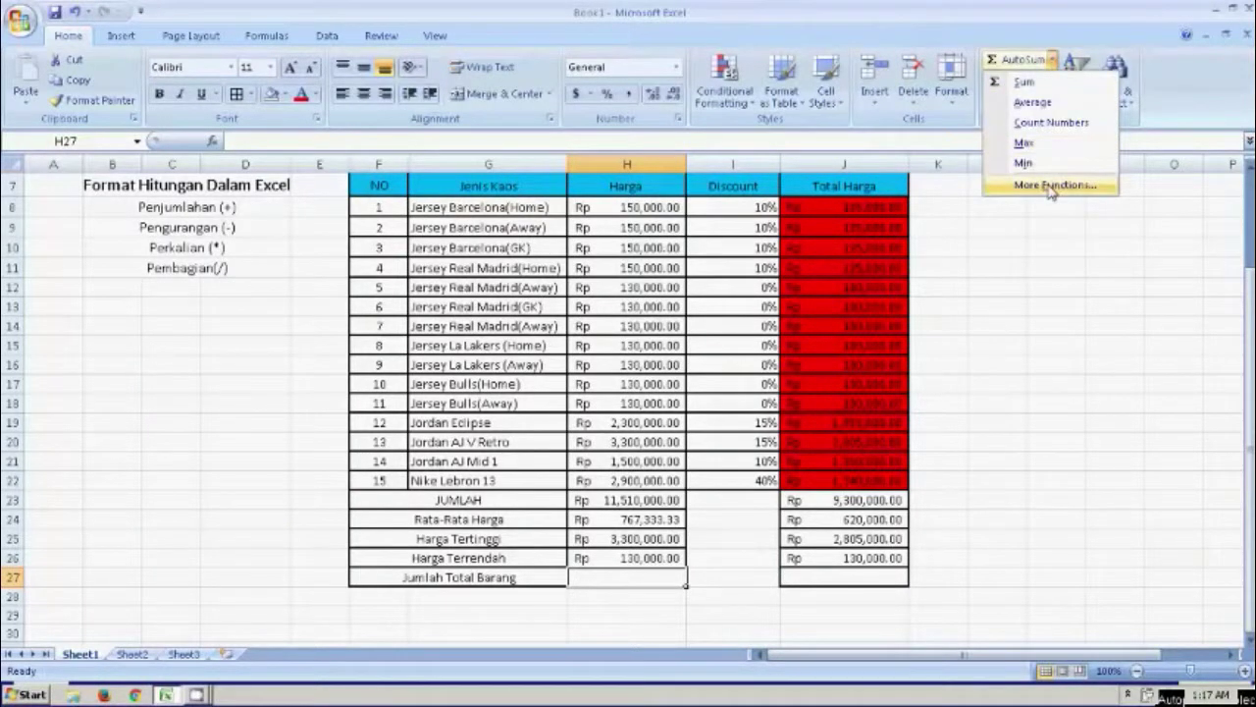
click(1068, 134)
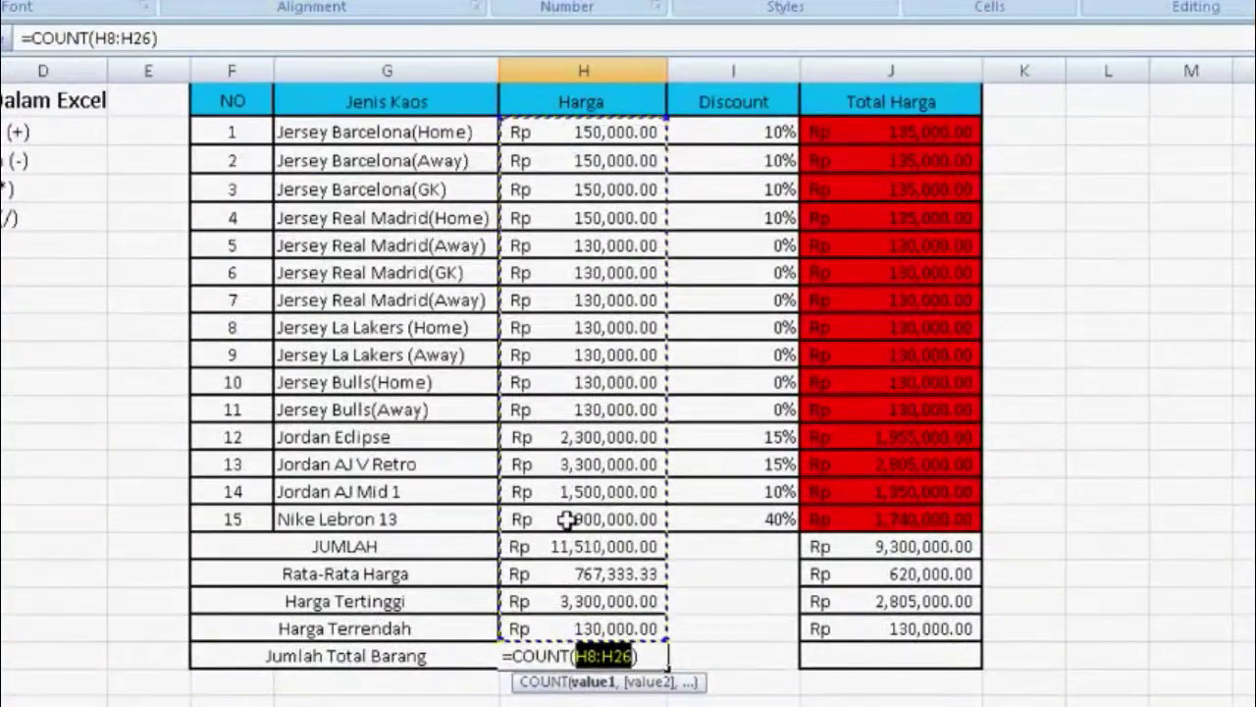
drag(567, 520, 577, 145)
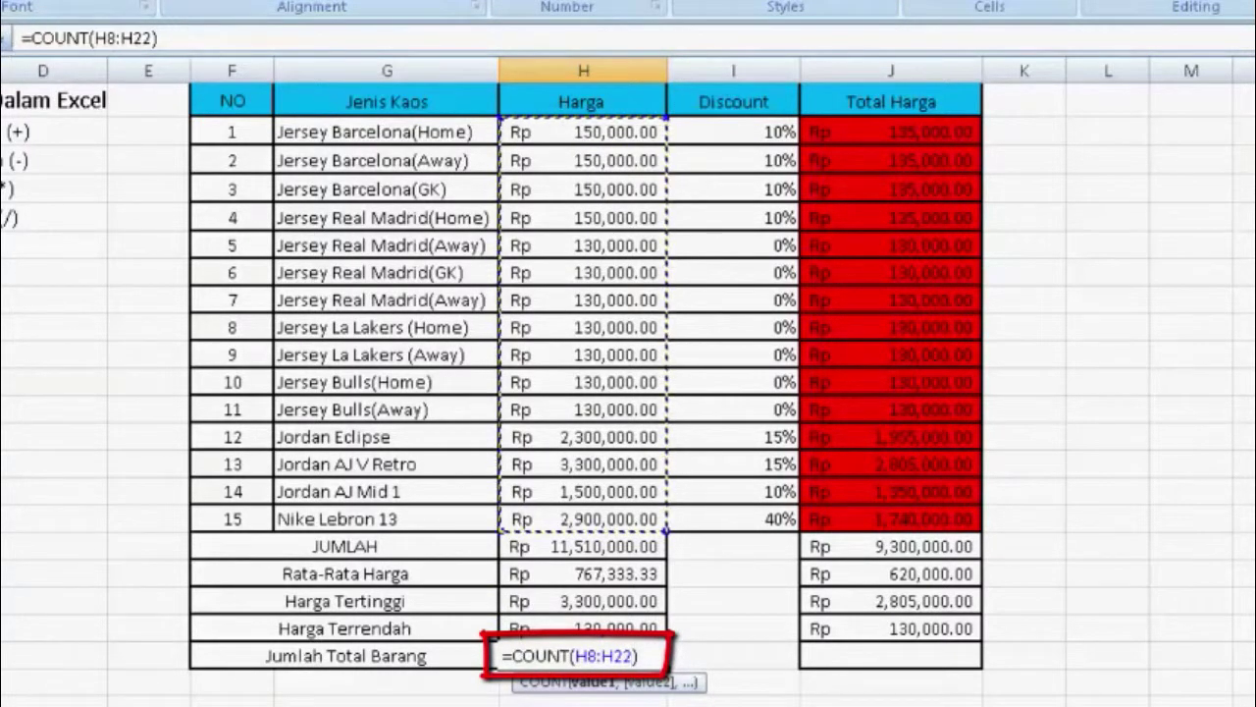
click(646, 658)
key(Return)
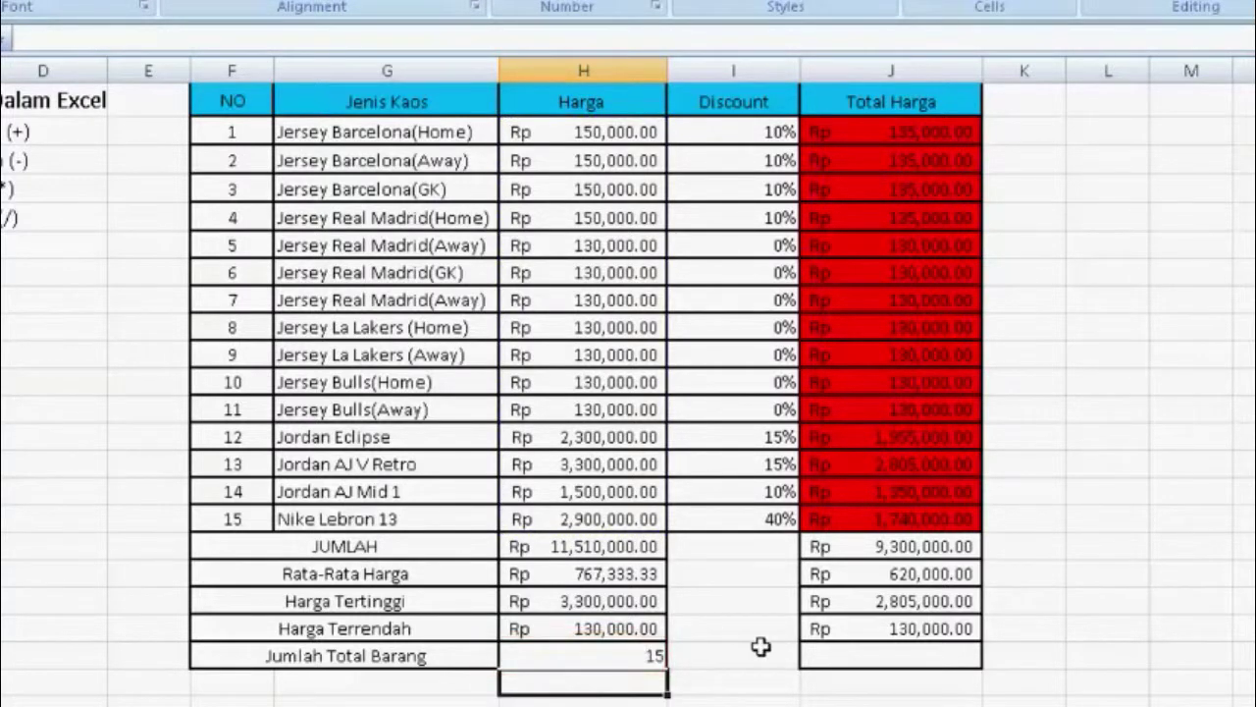
click(834, 654)
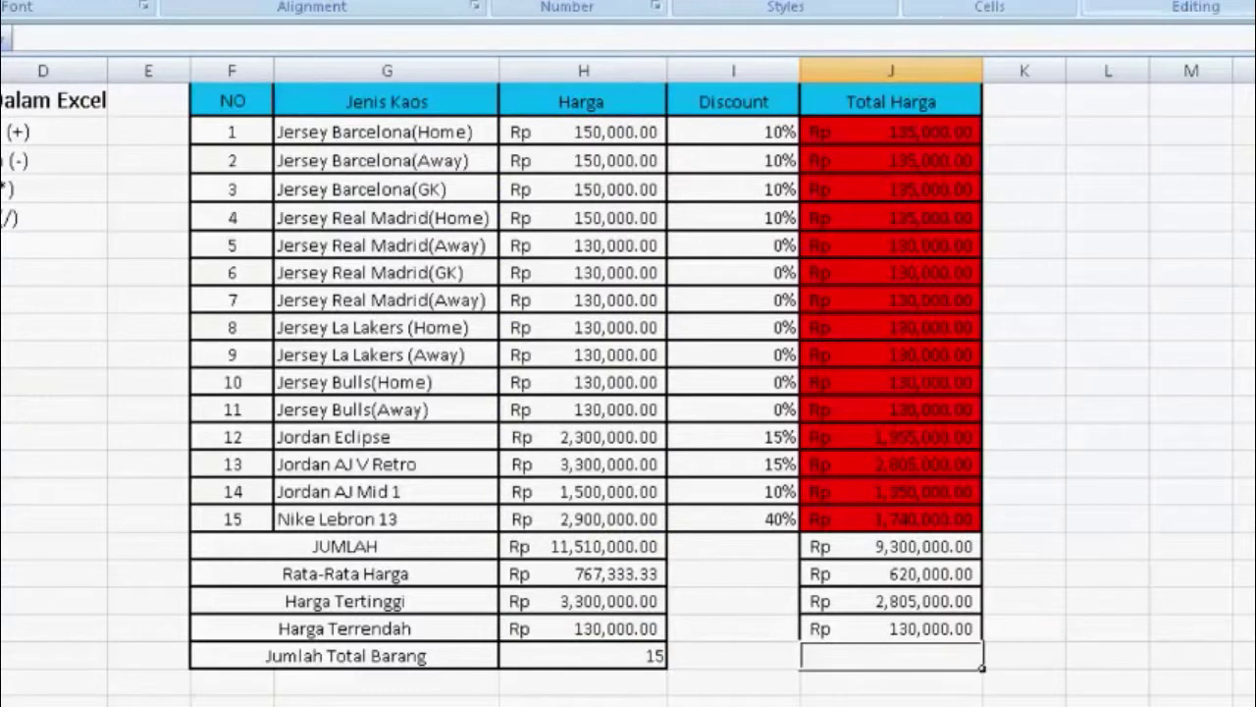
click(469, 45)
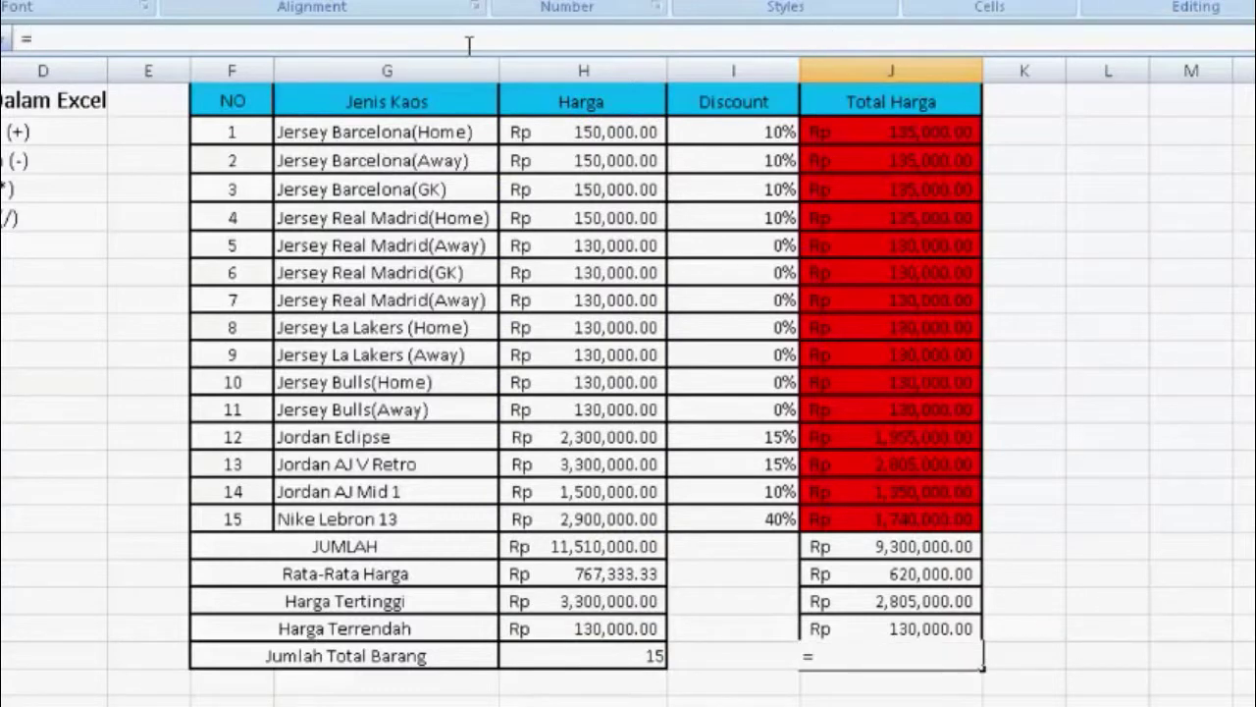
- Enter =COUNT(J8:J22) in J27 so the Total Harga column also counts 15 items
text(COU)
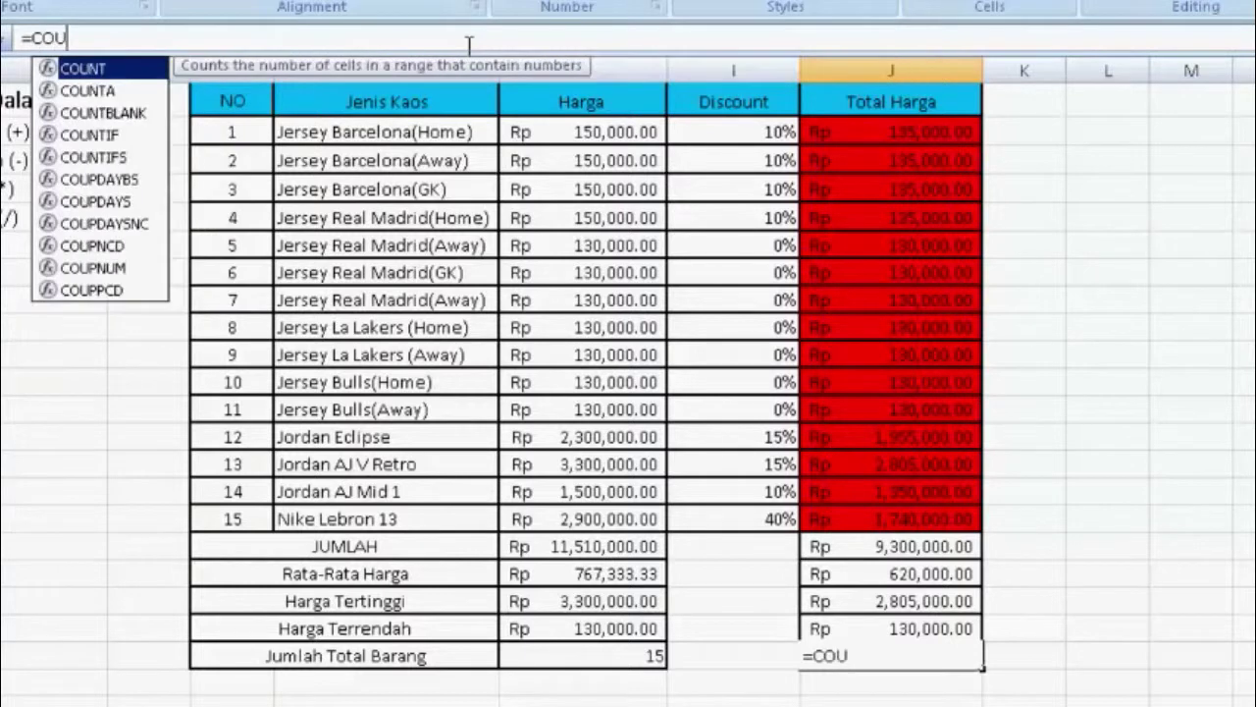
text(NT)
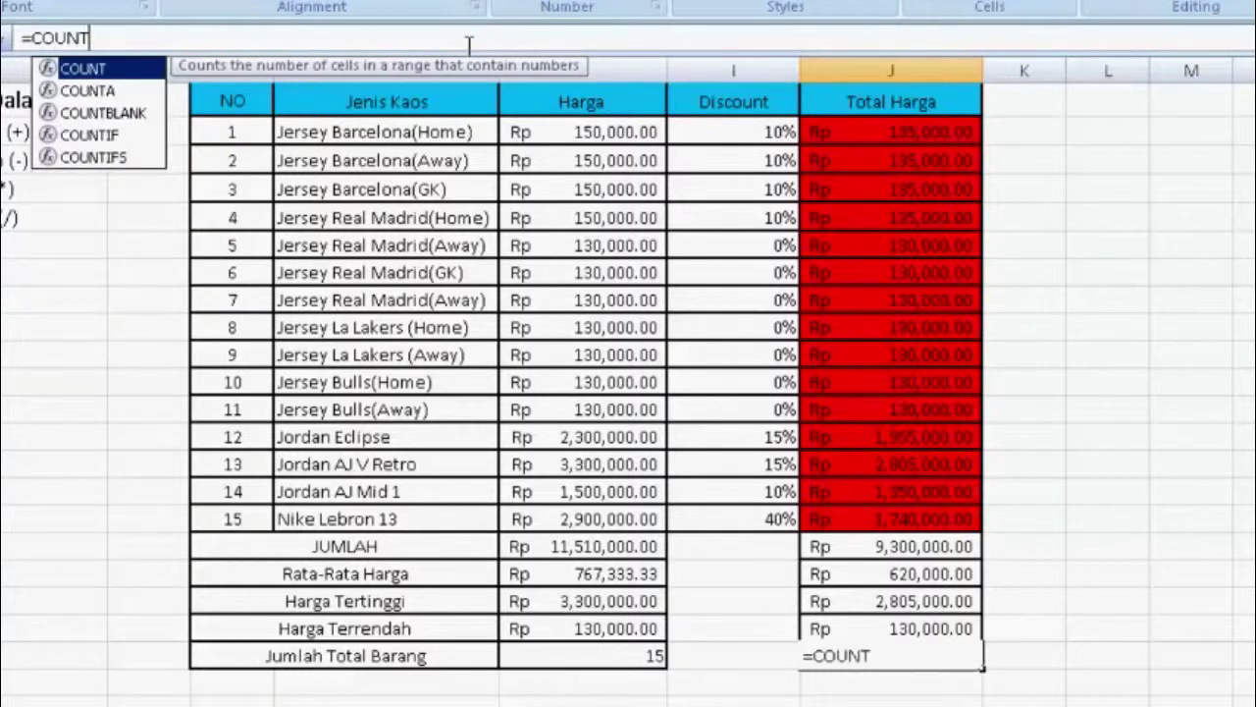
text(()
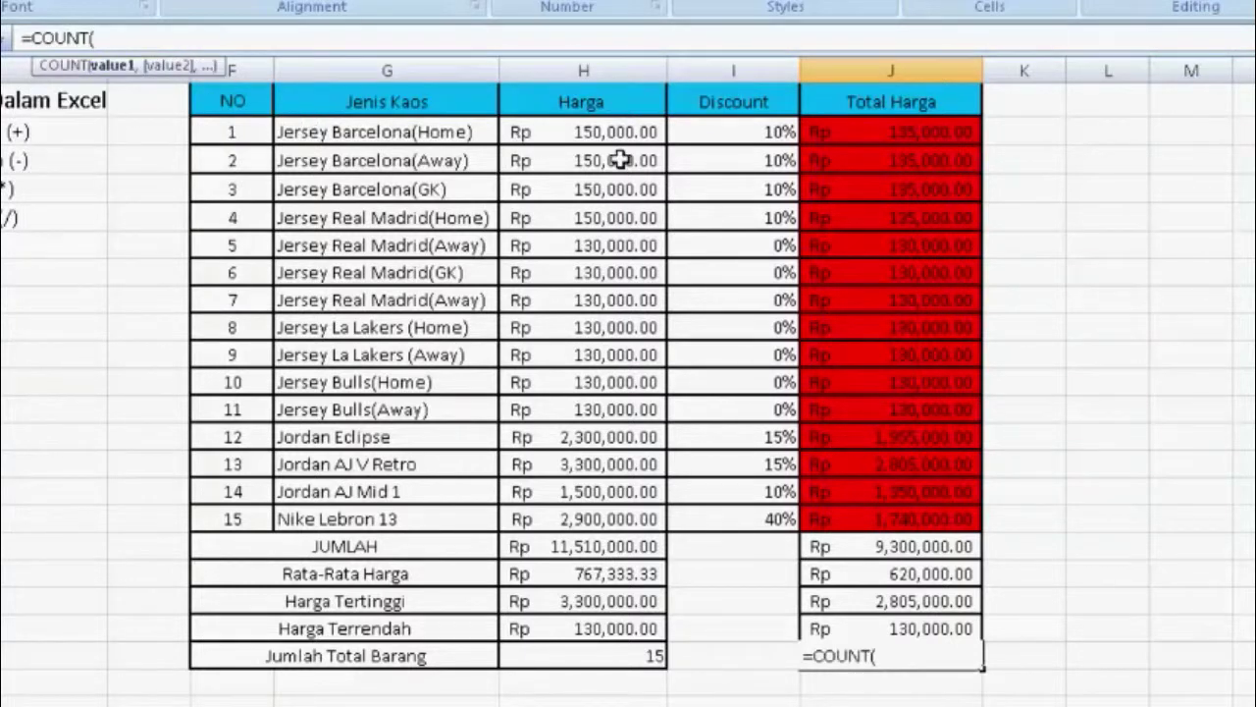
drag(912, 133, 933, 513)
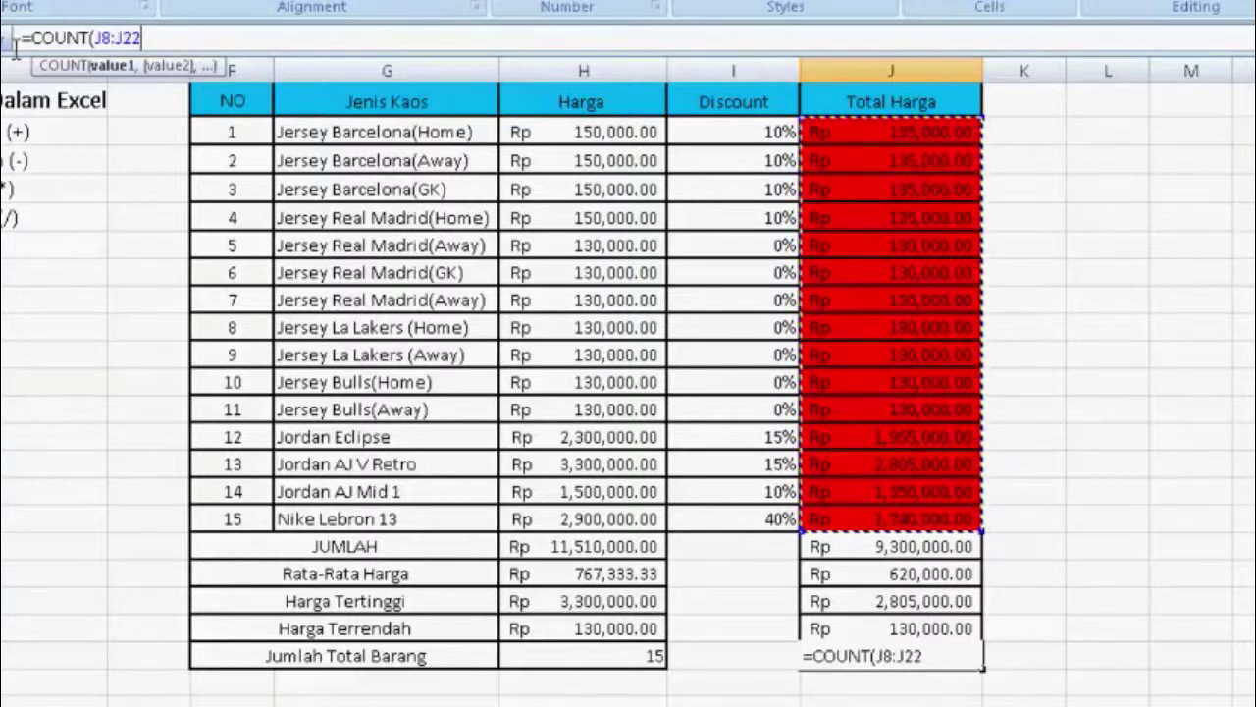
text())
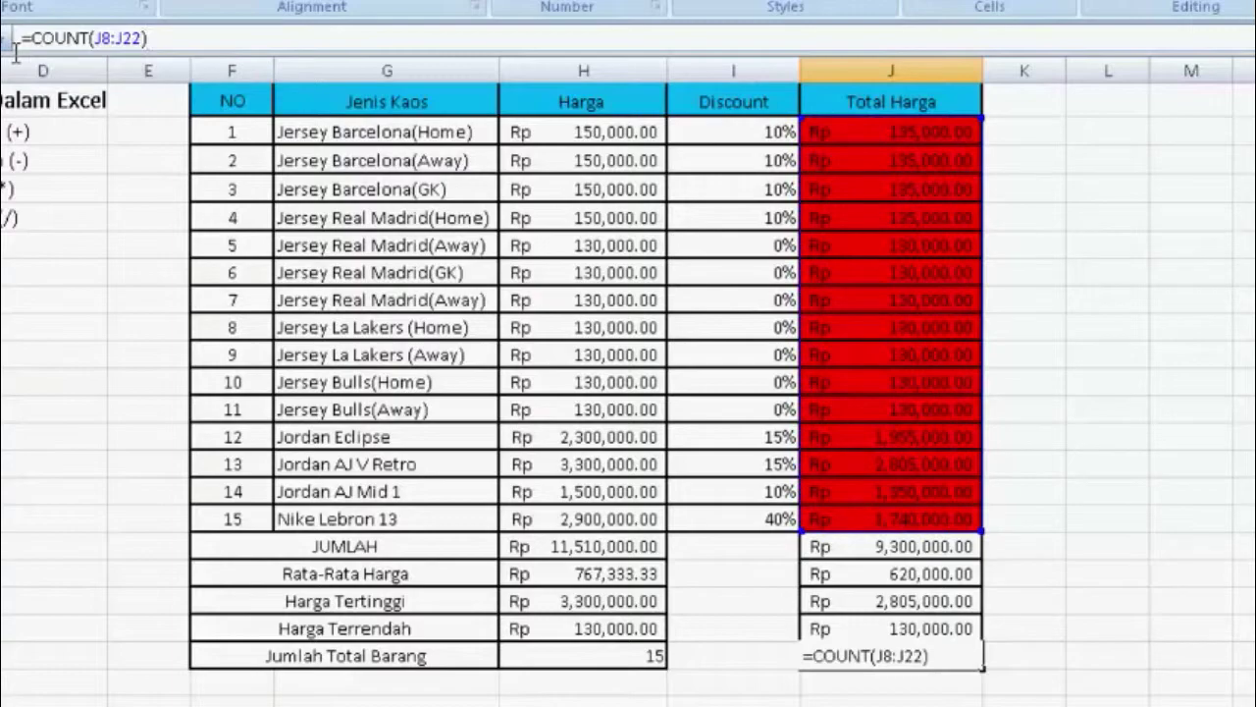
key(Return)
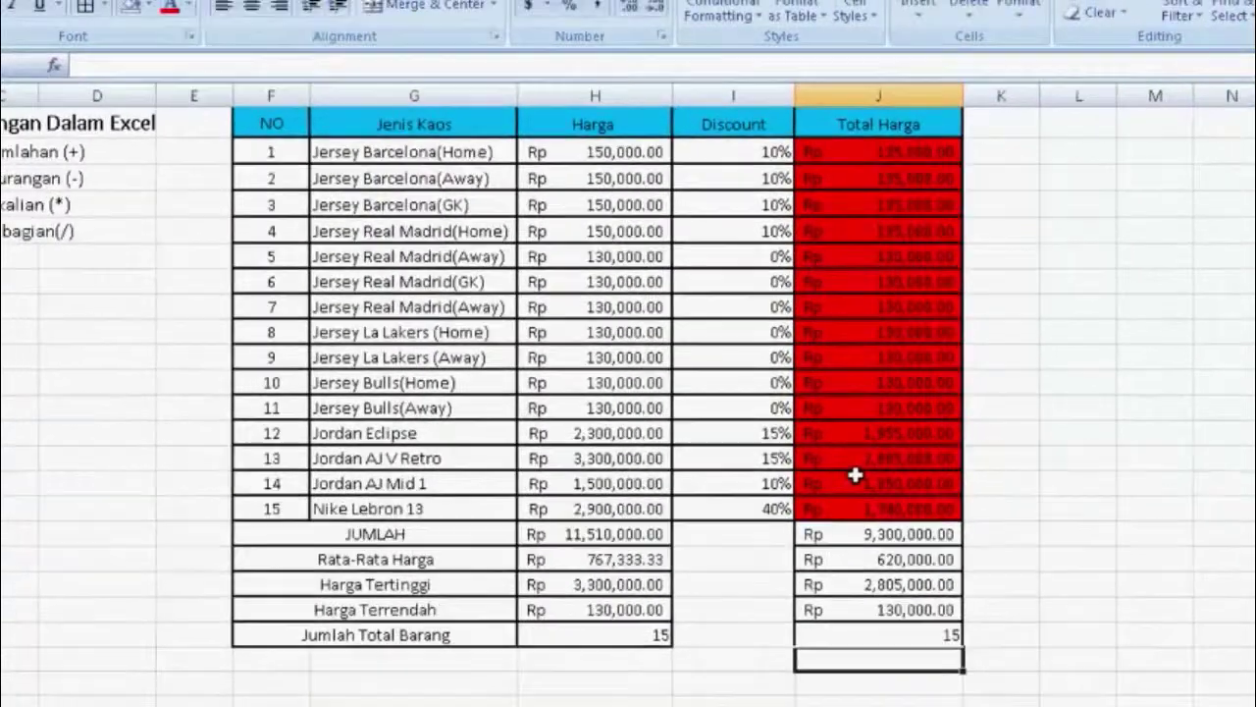
click(958, 538)
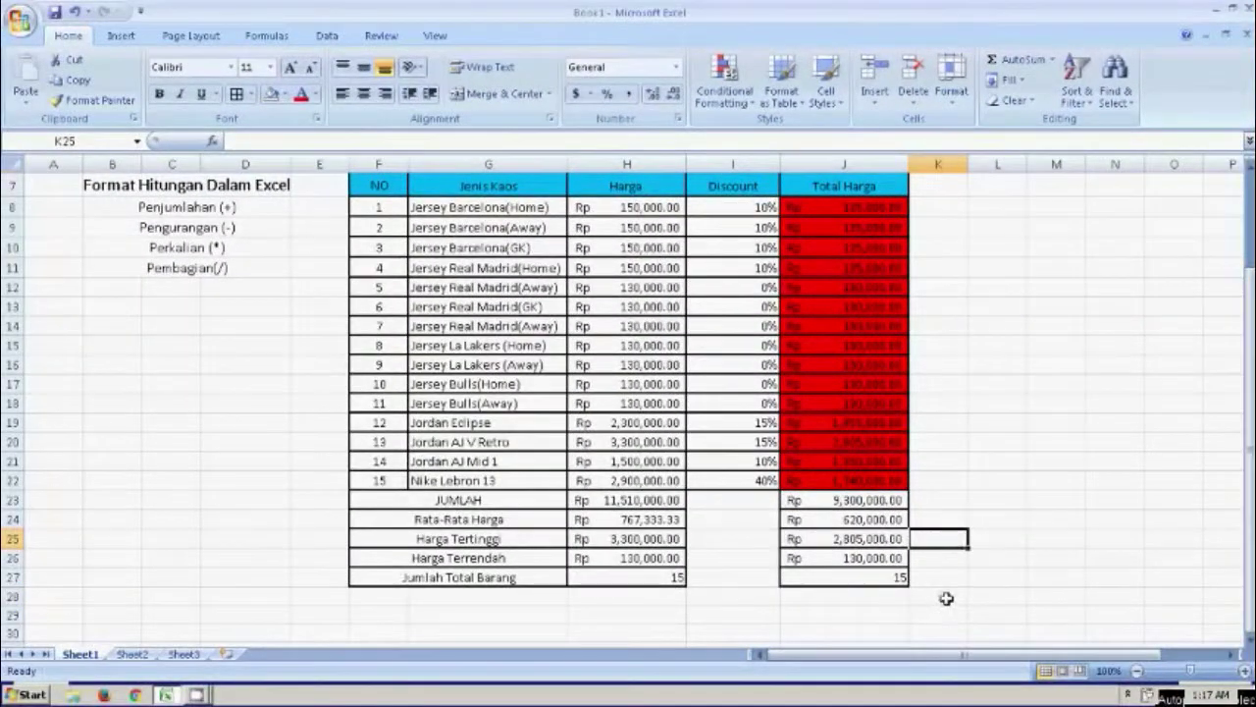
scroll(946, 598, up, 2)
scroll(813, 332, down, 1)
scroll(734, 297, down, 1)
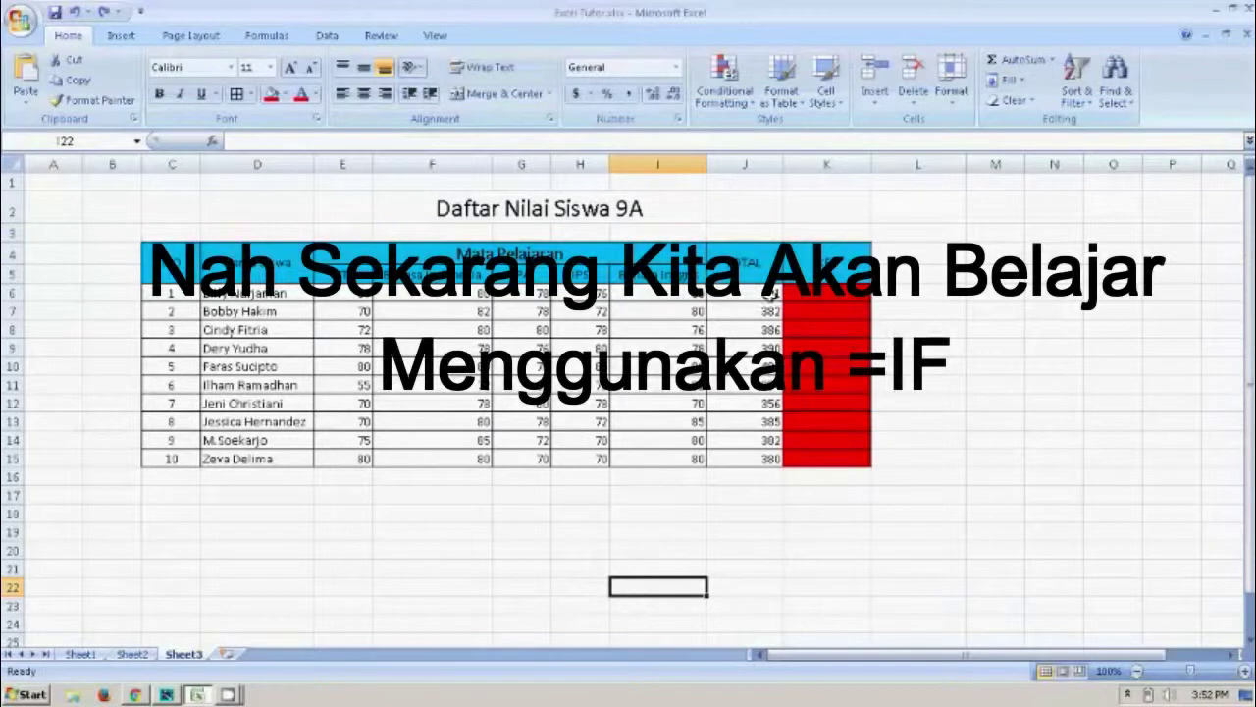
- On the Daftar Nilai Siswa 9A sheet, select KET cell K6 and bring up the Insert Function library
click(773, 291)
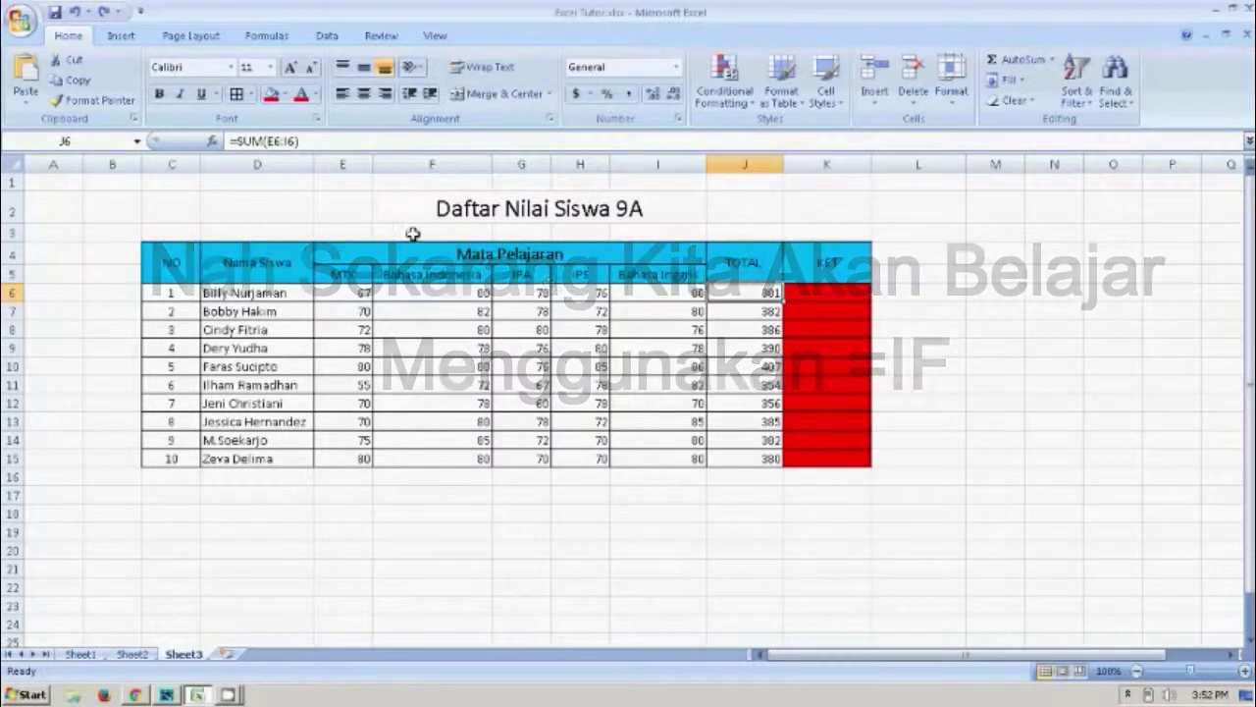
click(854, 297)
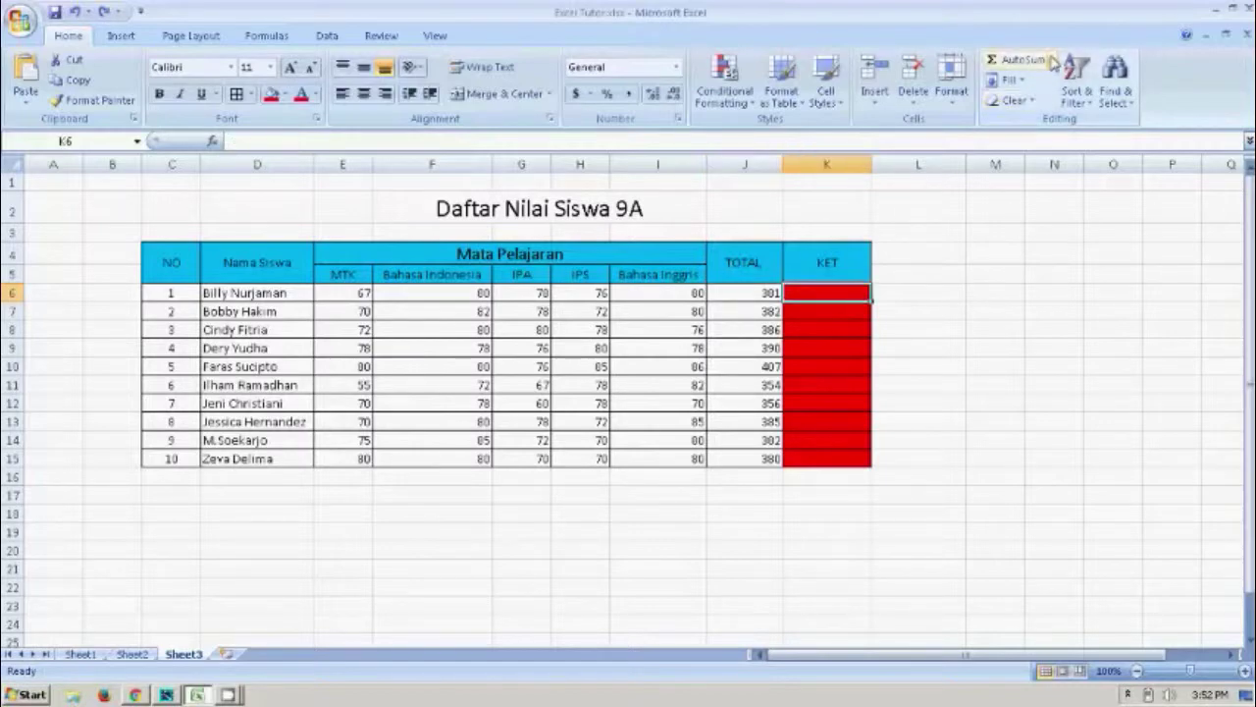
click(1053, 60)
click(1053, 185)
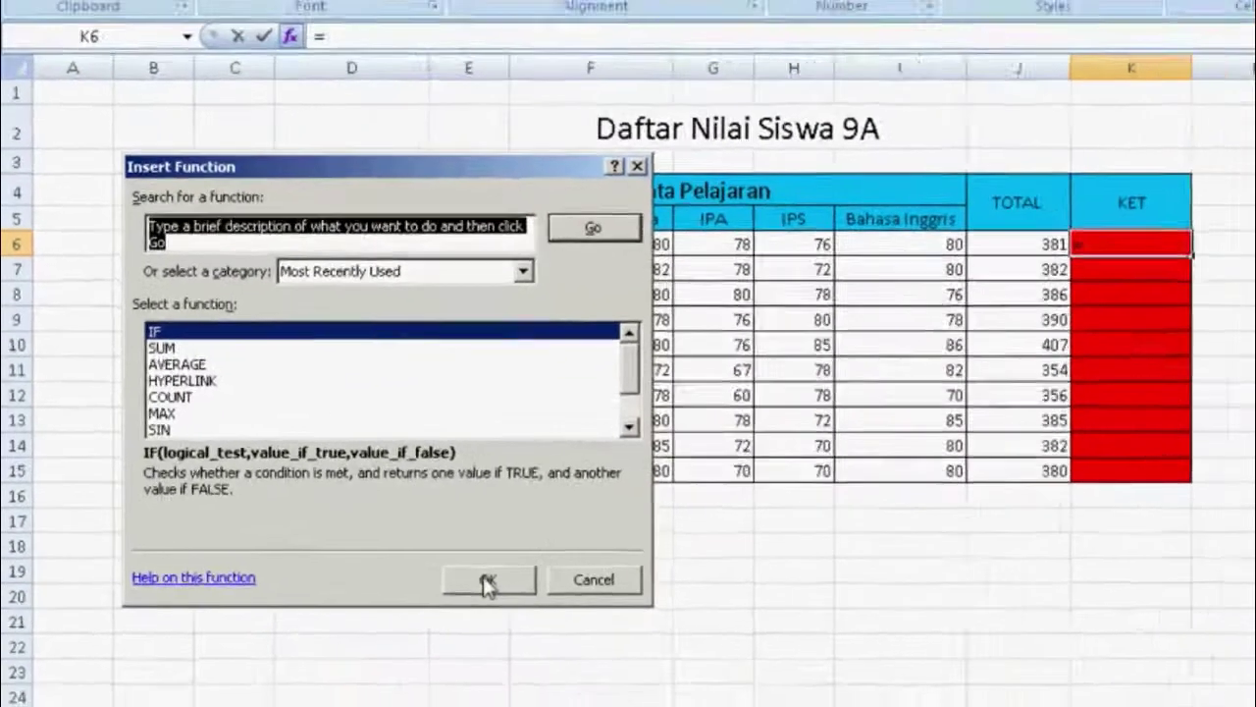
- Build =IF(J6>360,"Lulus","Tidak Lulus") in K6 with the IF function arguments
click(714, 651)
text(J6)
click(745, 292)
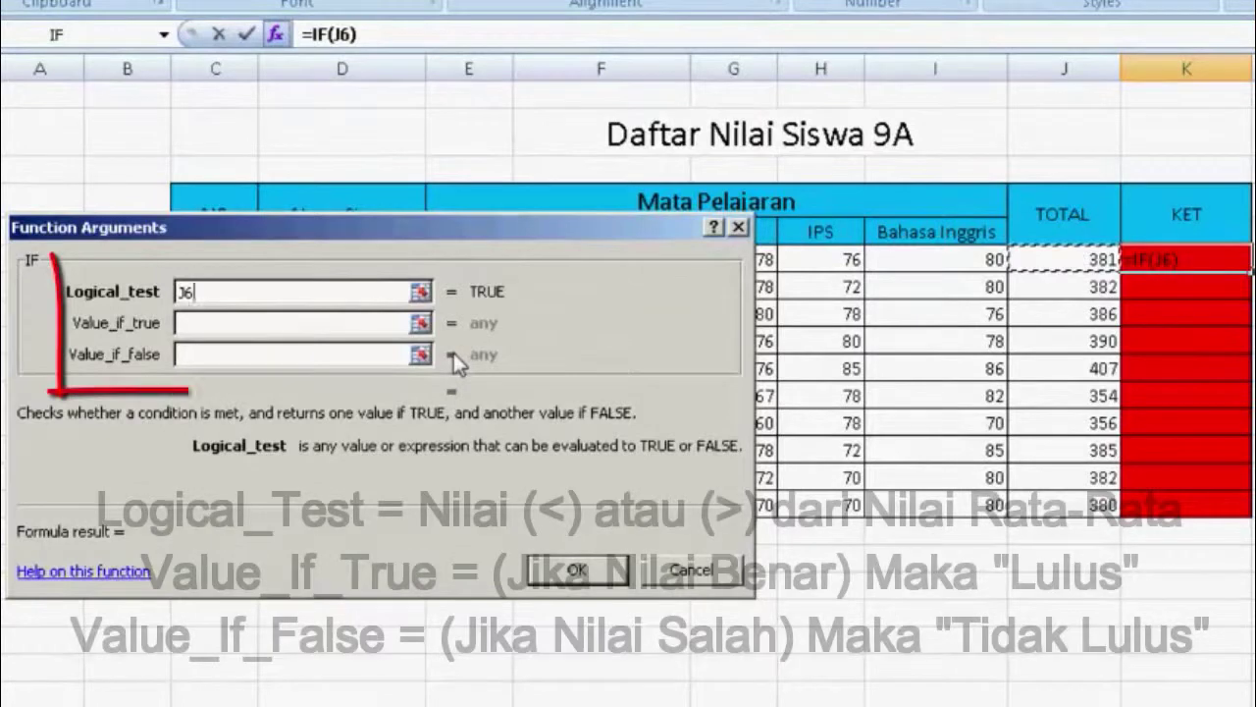
text(>)
text(360)
click(366, 325)
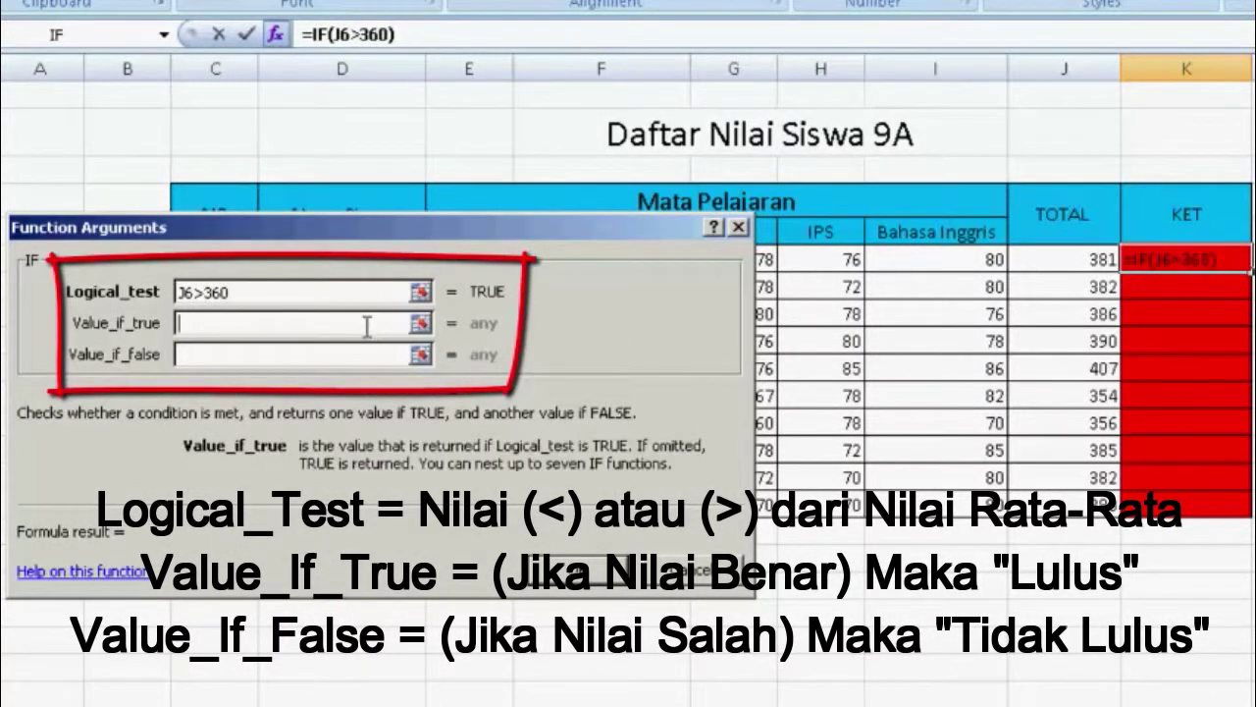
text(L)
text(ulus)
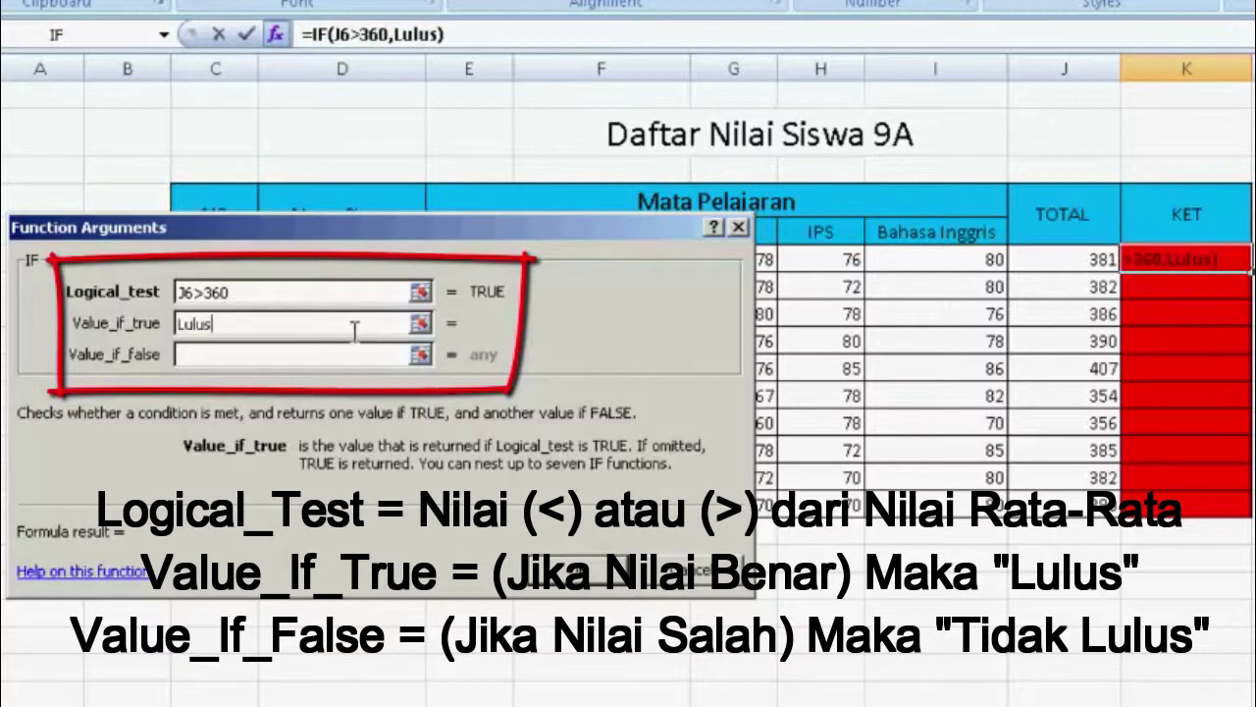
click(331, 356)
text(T)
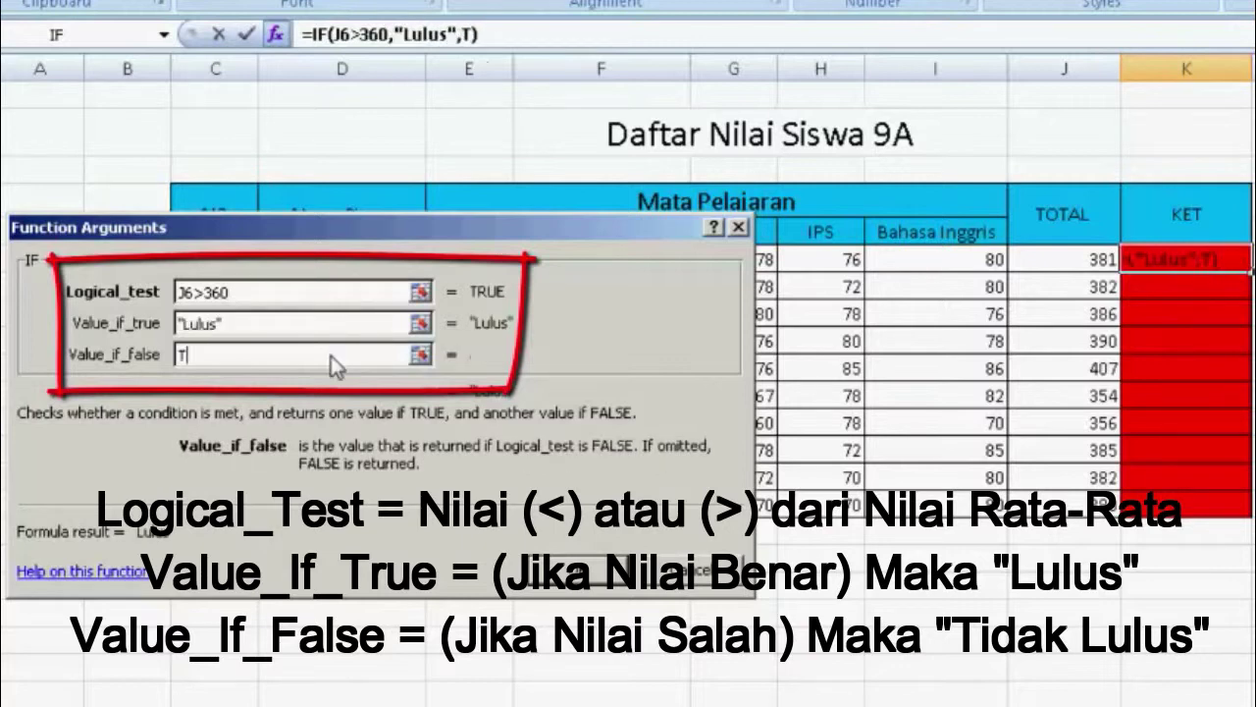
text(idak)
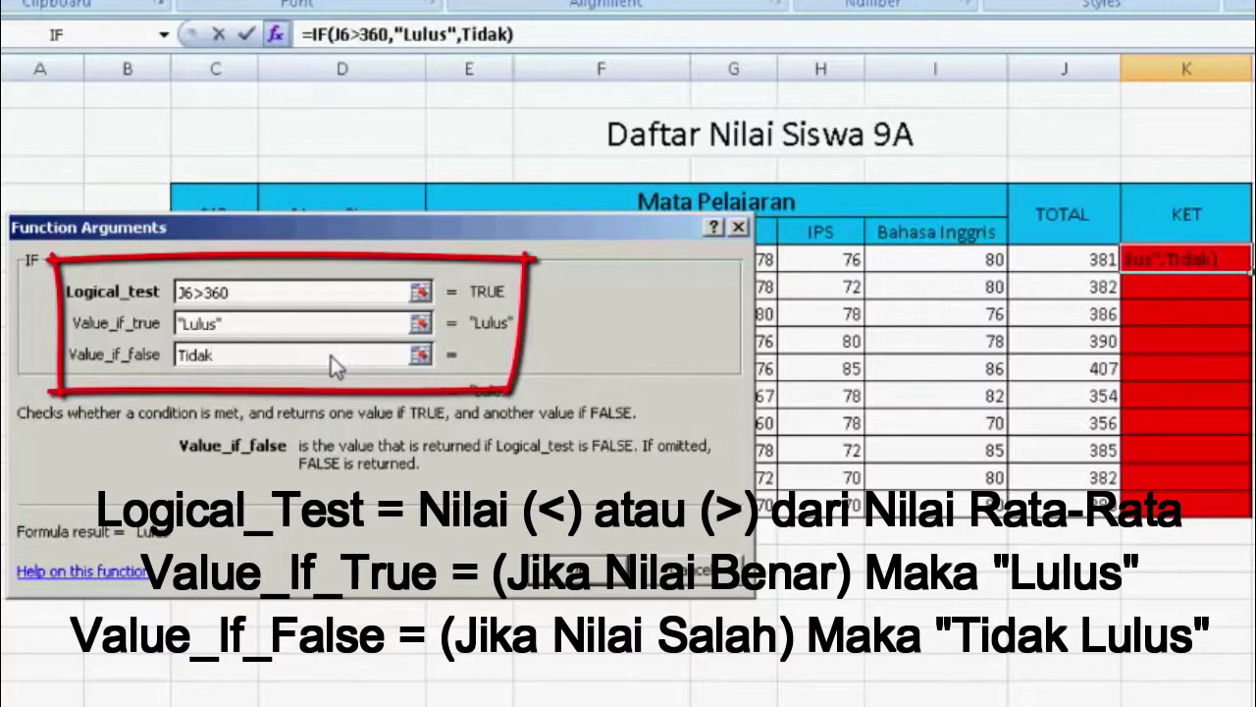
text( Lulus)
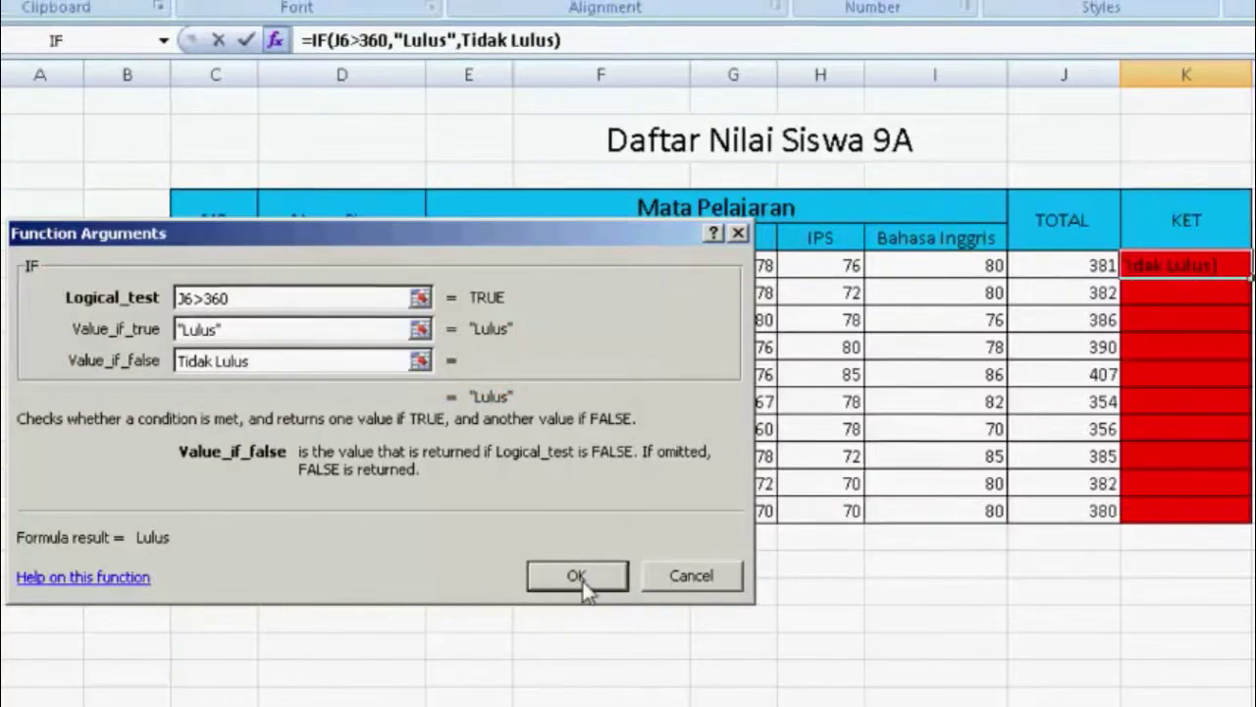
click(579, 571)
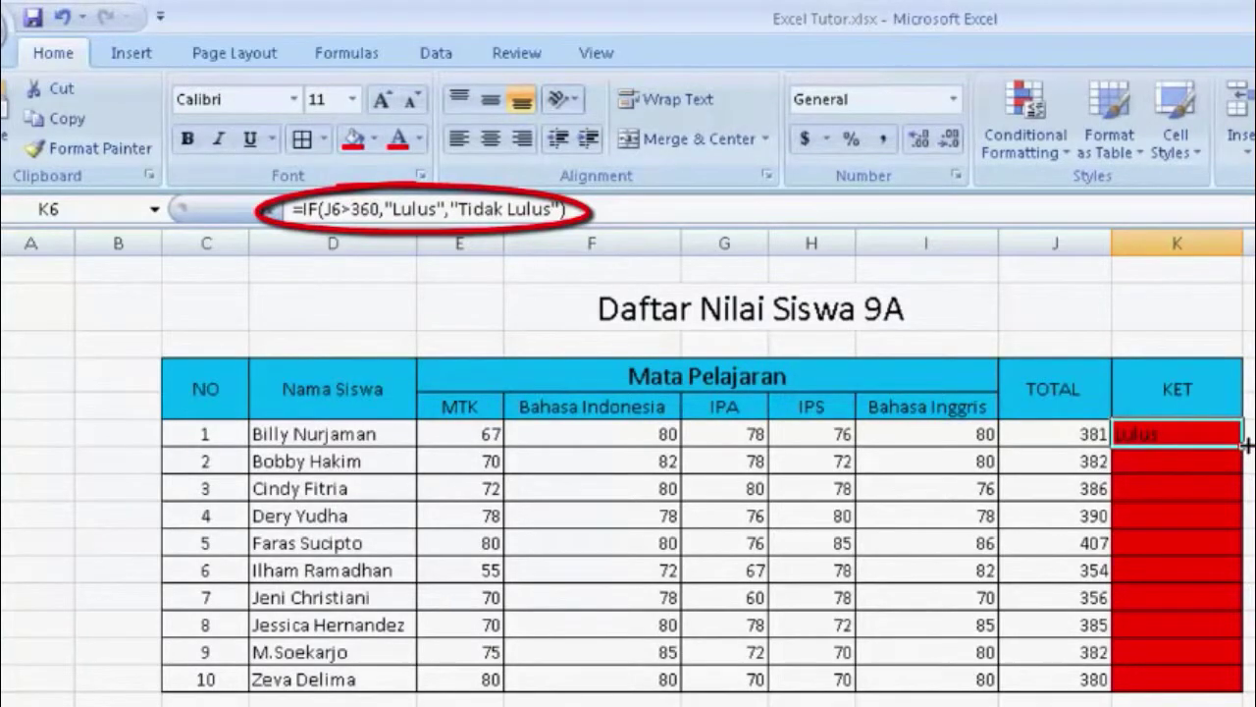
- Fill the IF formula from K6 down to K15 and check the Tidak Lulus rows with totals 354 and 356
drag(1242, 446, 1211, 682)
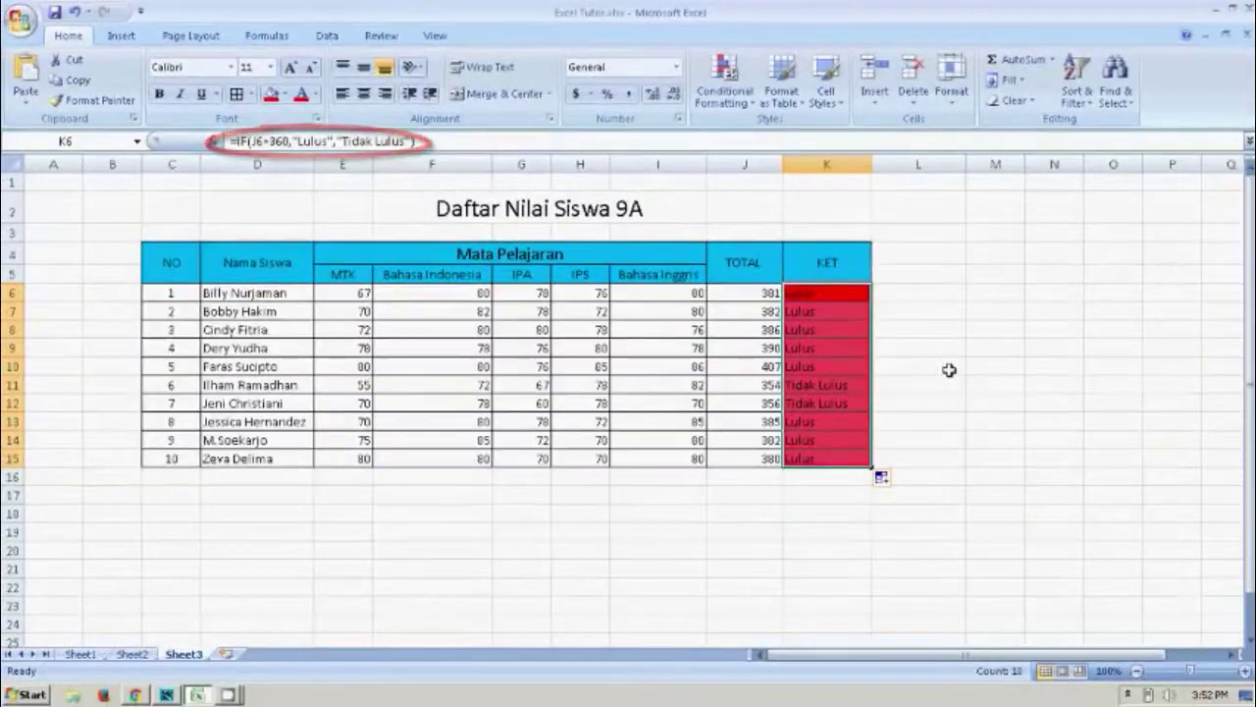
click(1020, 398)
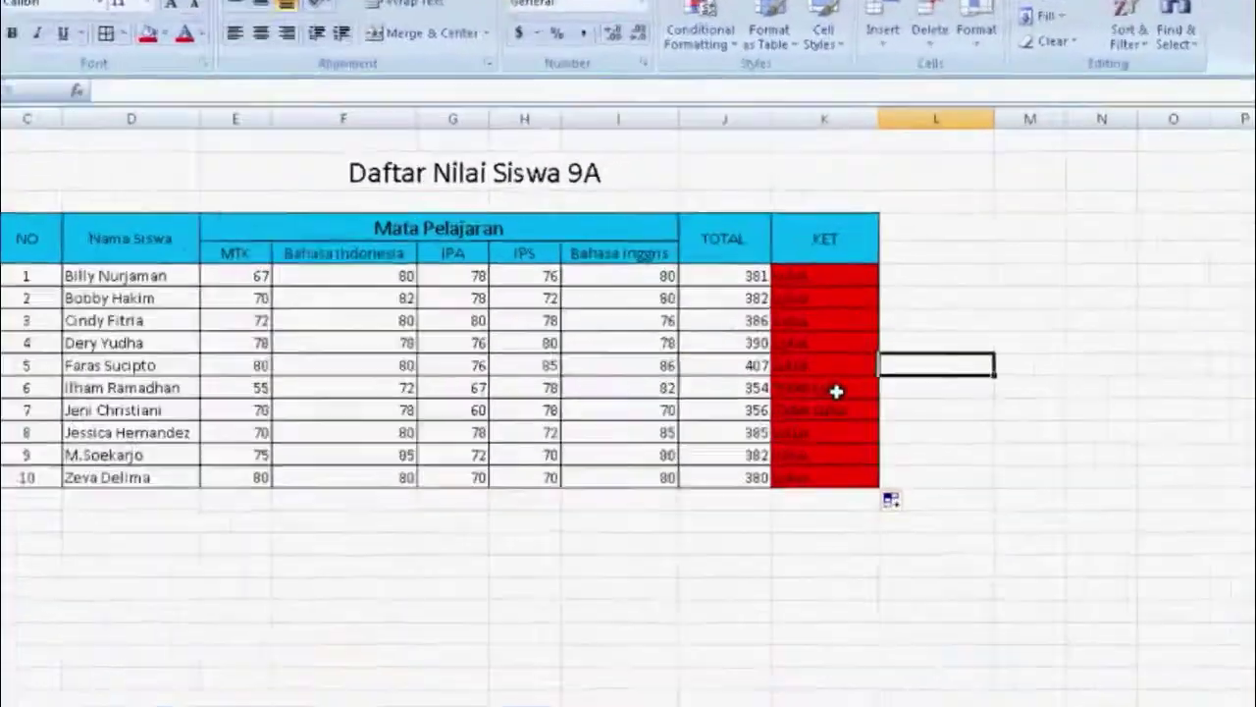
click(891, 428)
drag(654, 402, 651, 424)
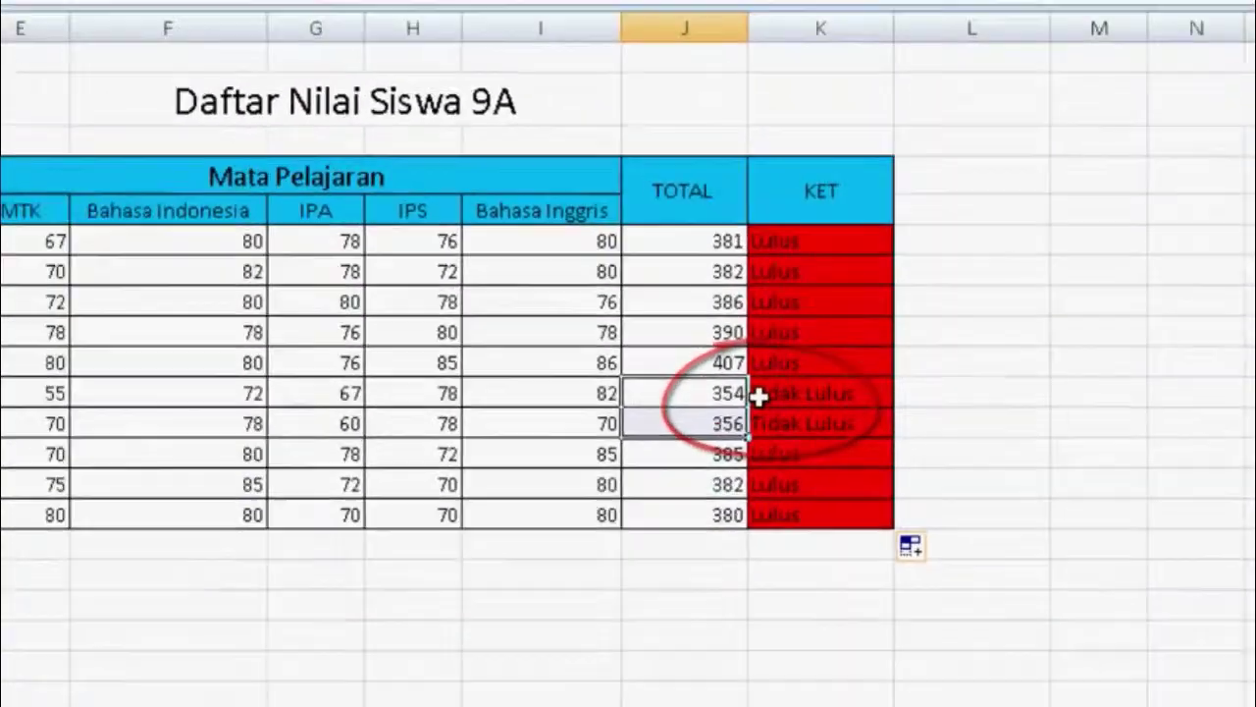
click(799, 387)
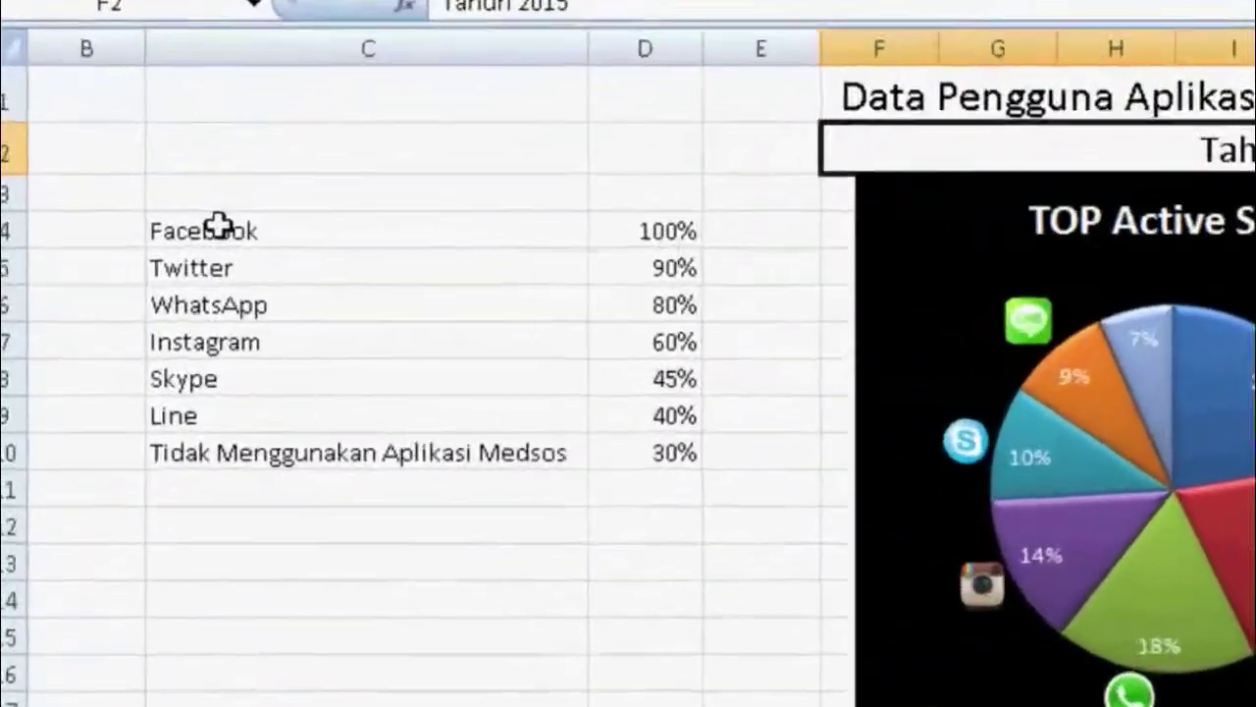
- Select the app names and percentages in C4:D10 and preview the chart galleries, ending on Area
mouse_move(292, 209)
mouse_down()
mouse_move(718, 478)
mouse_move(961, 529)
mouse_up()
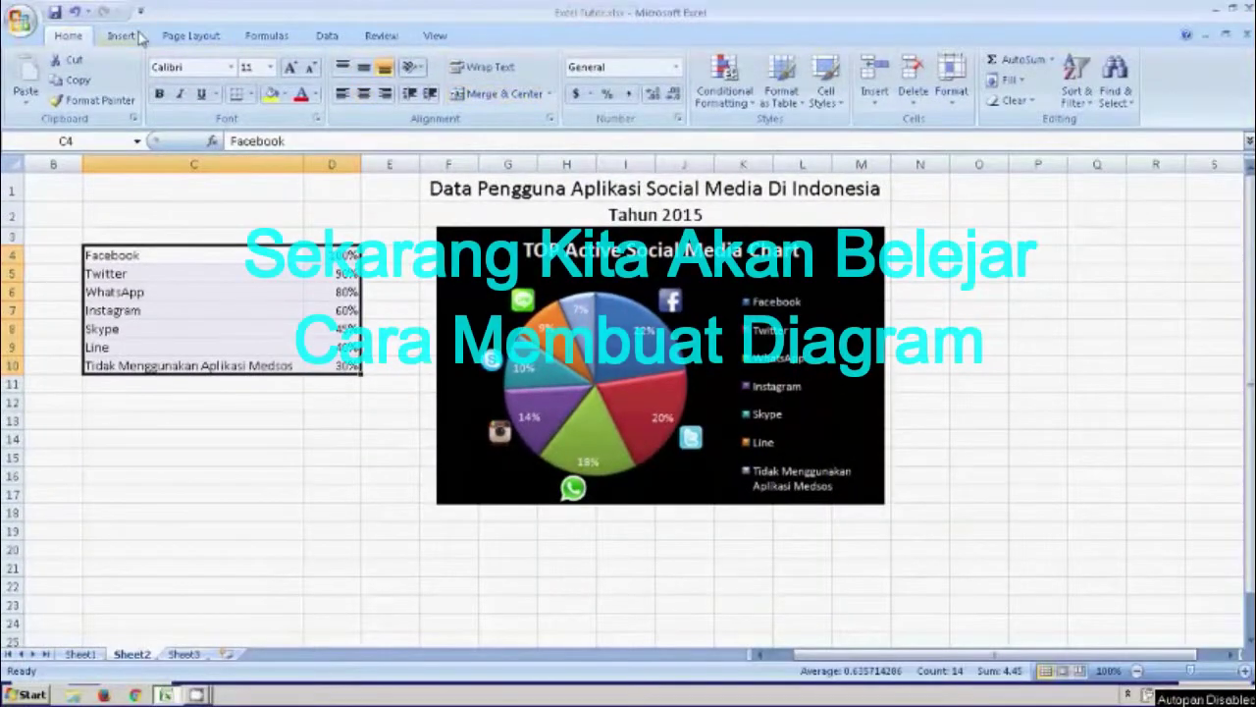
click(138, 37)
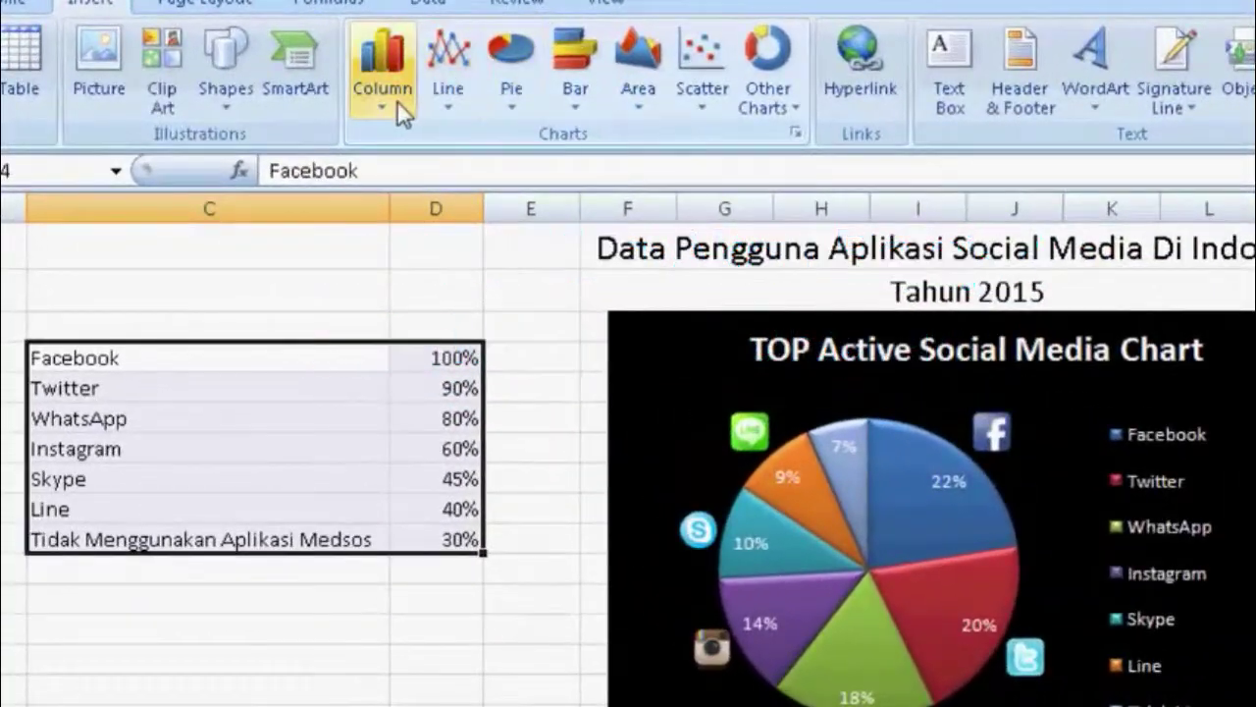
click(396, 100)
click(449, 104)
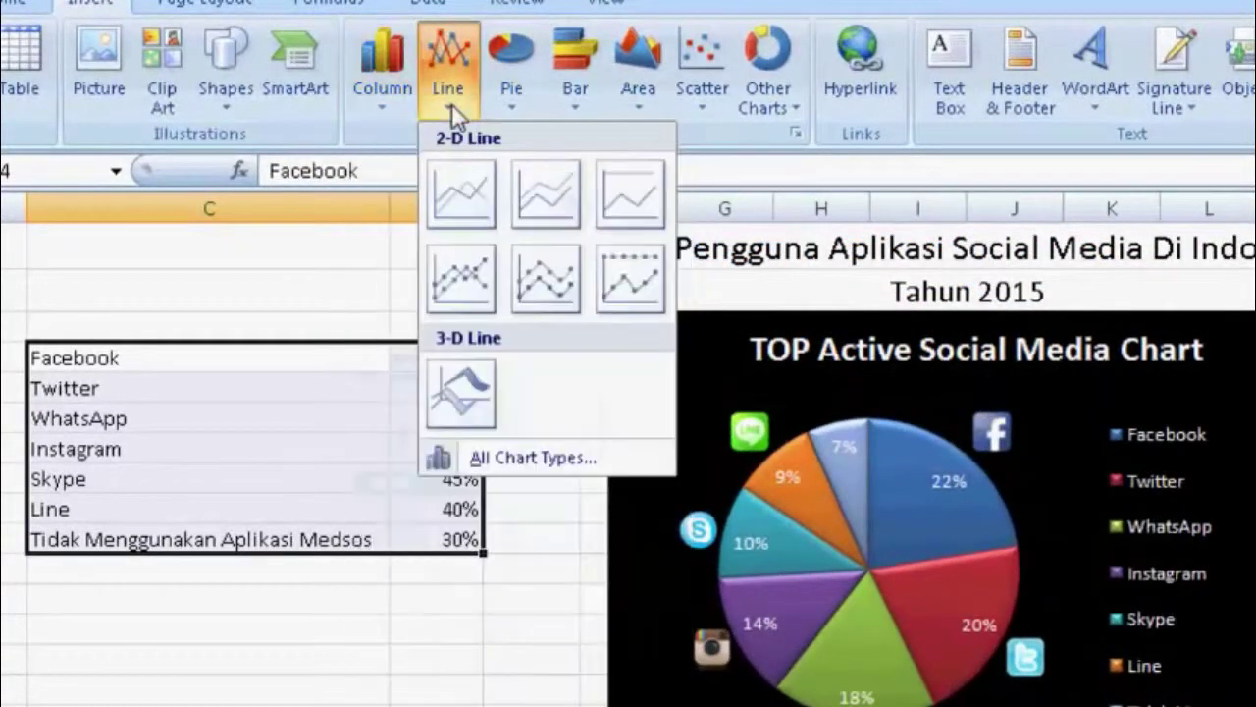
click(516, 103)
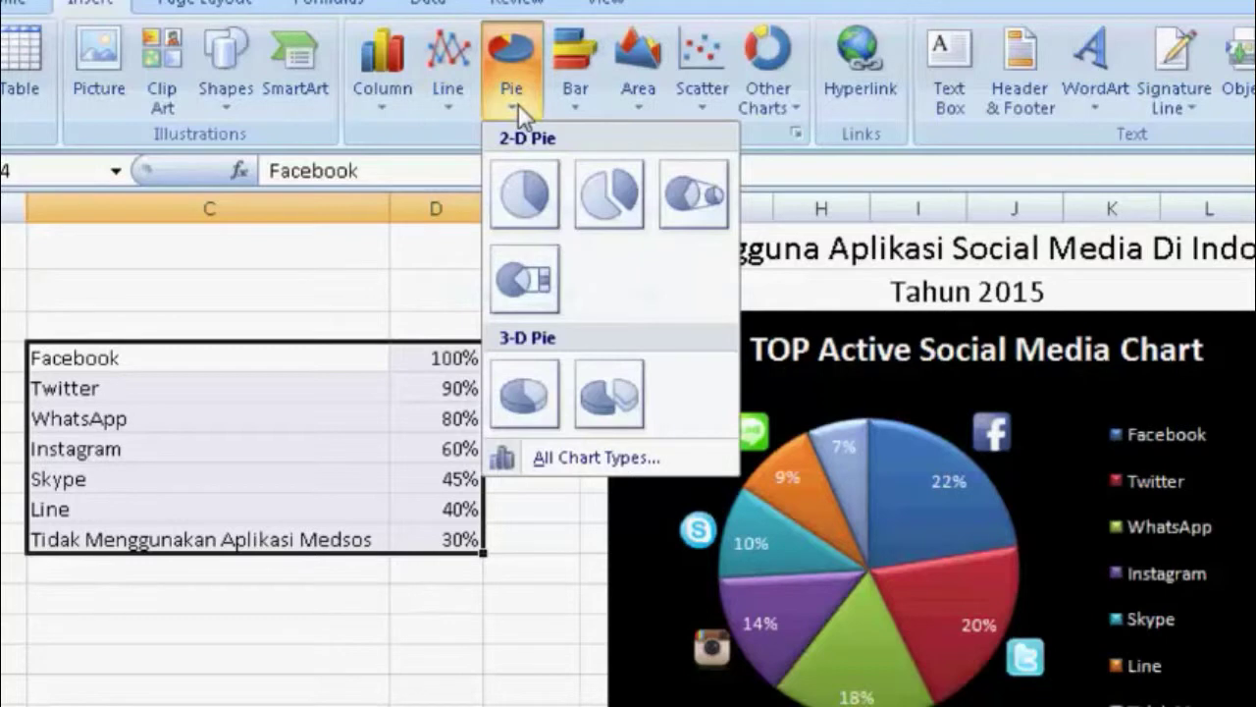
click(578, 106)
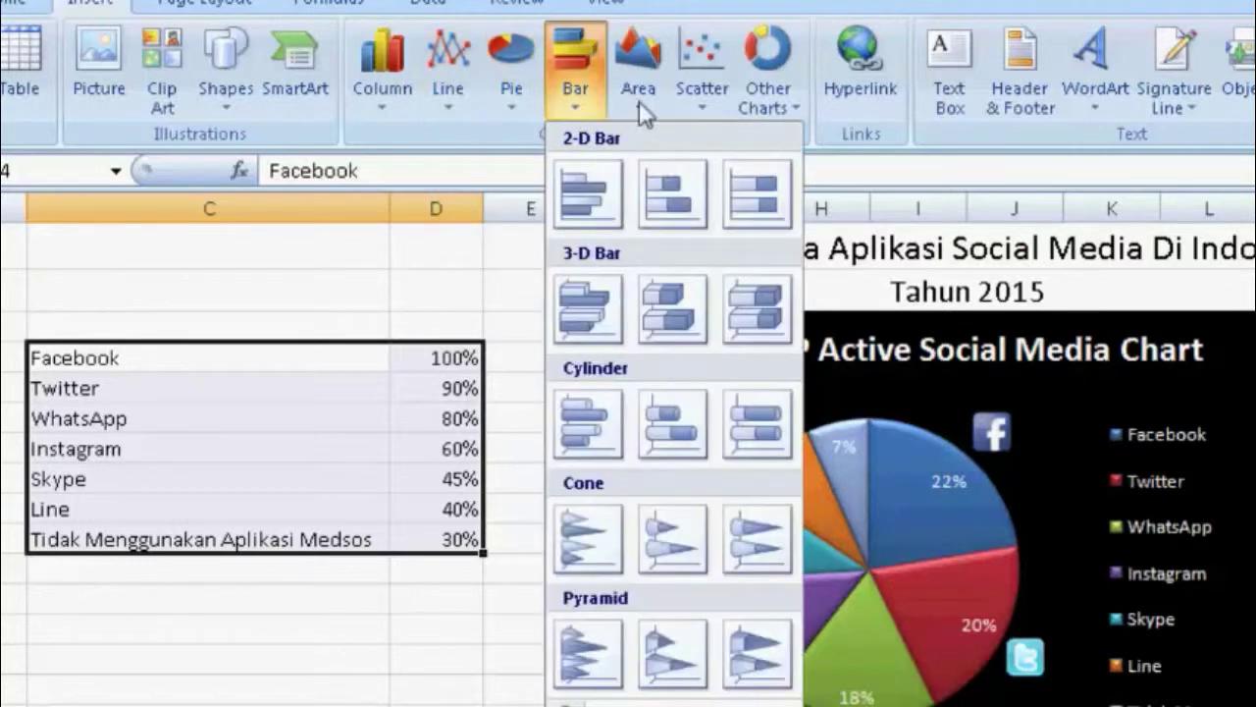
click(639, 105)
click(707, 105)
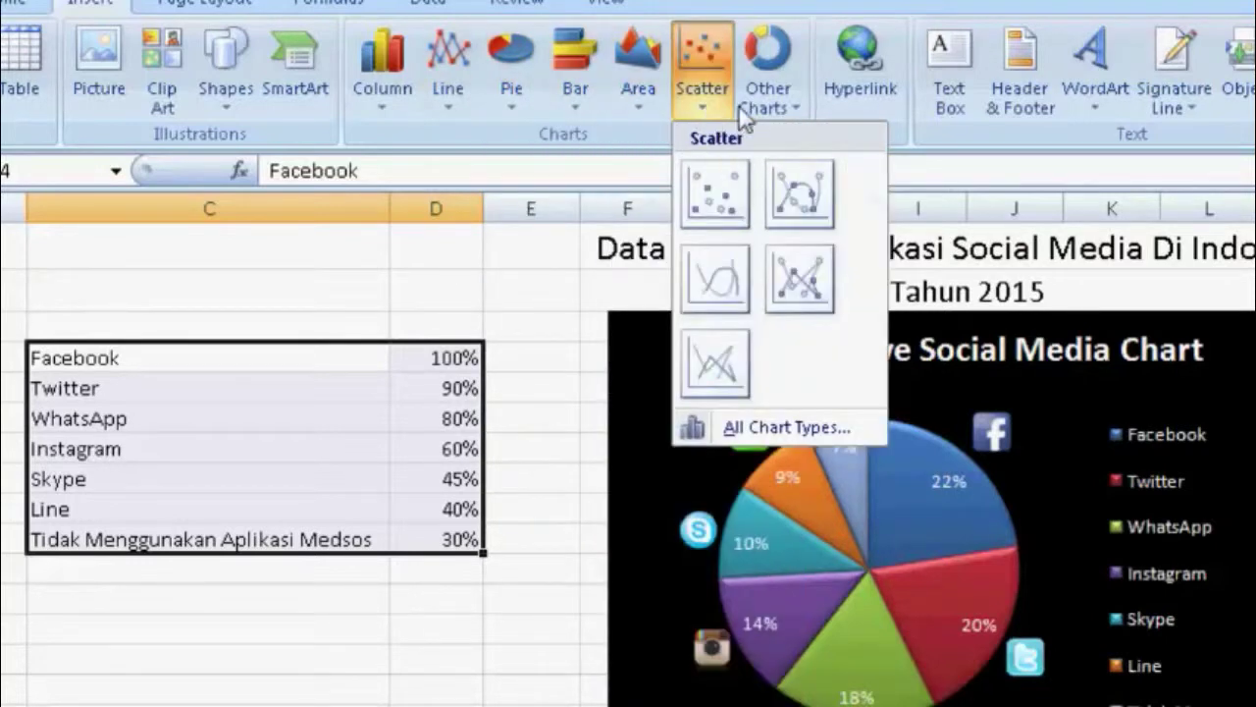
click(780, 103)
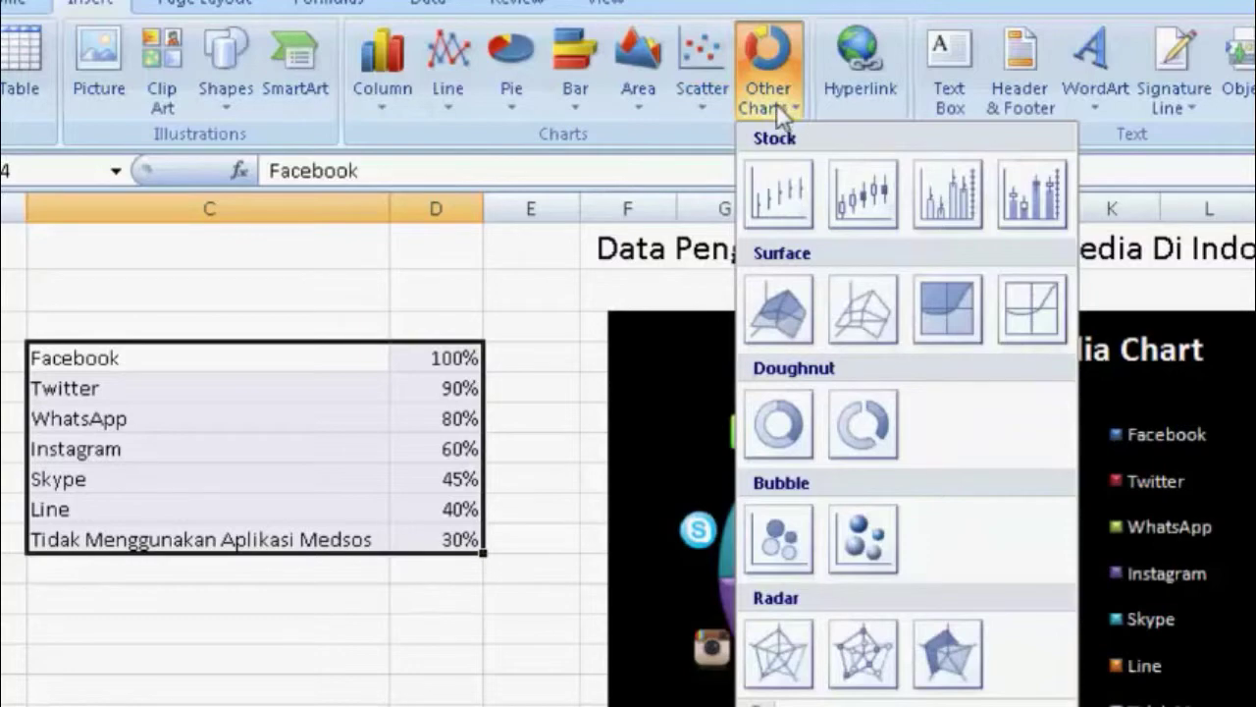
click(633, 103)
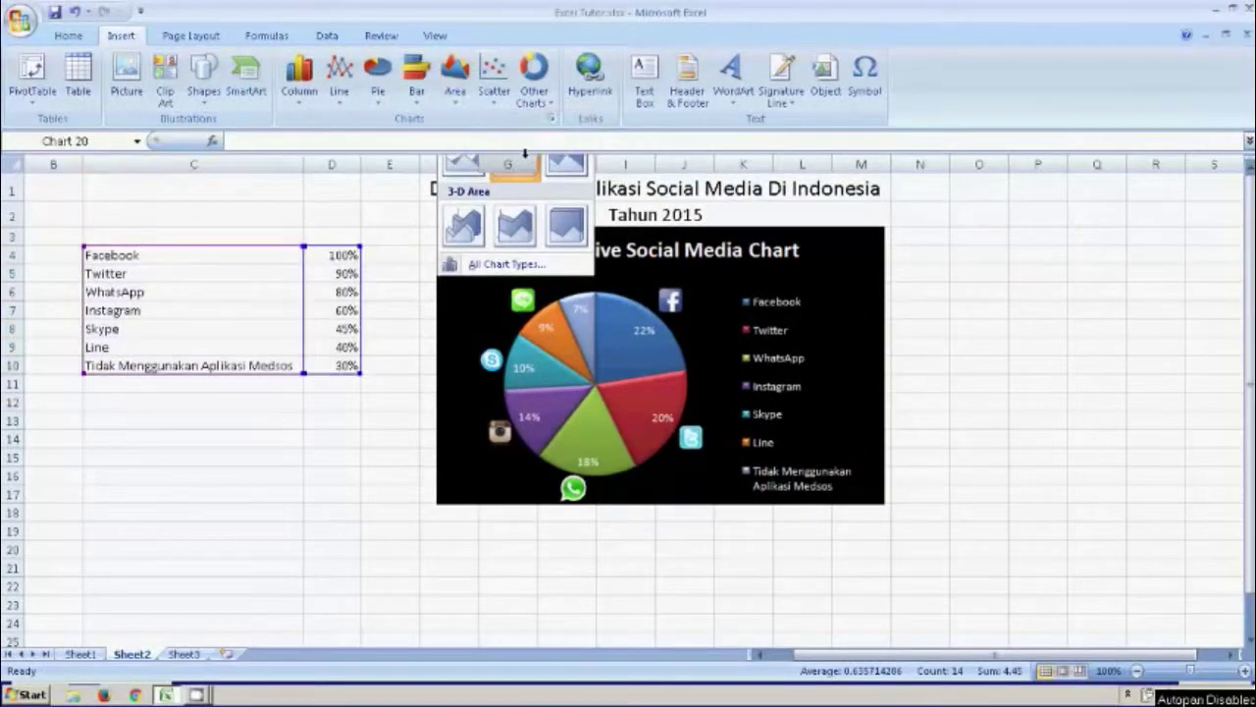
- Insert a plain 2-D Area chart of the percentages and position it right of the pie chart
click(527, 163)
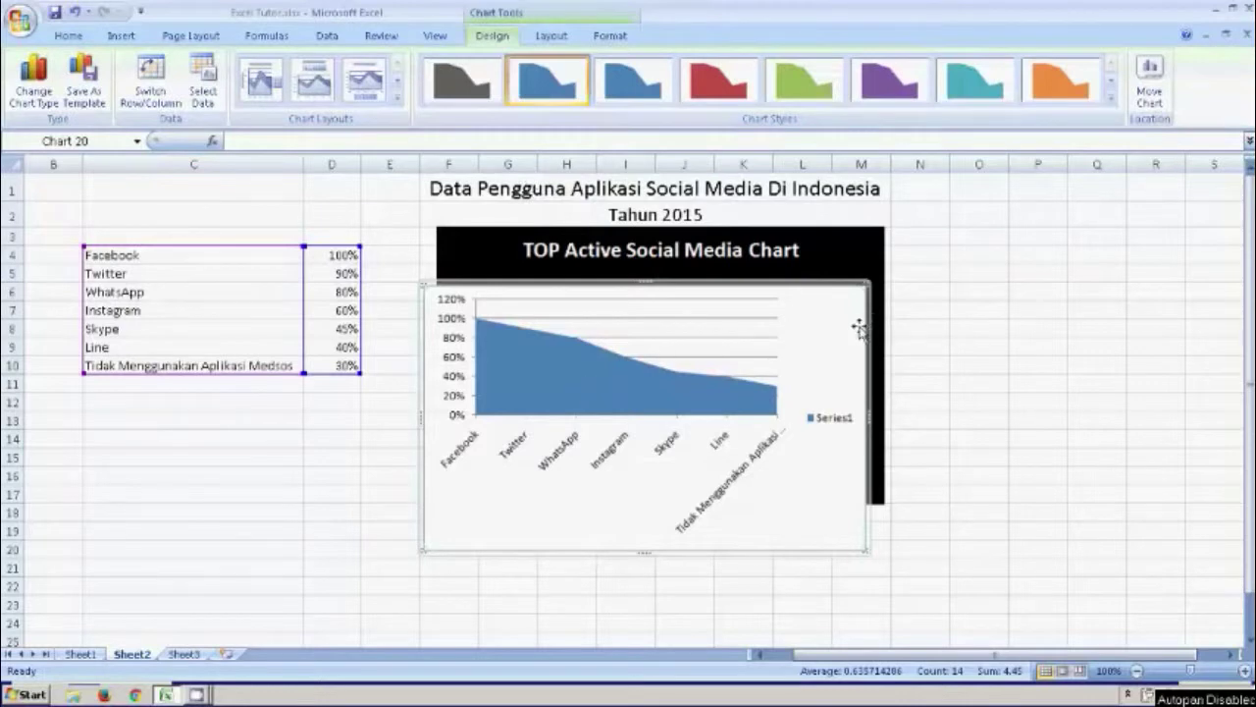
drag(864, 324, 1163, 302)
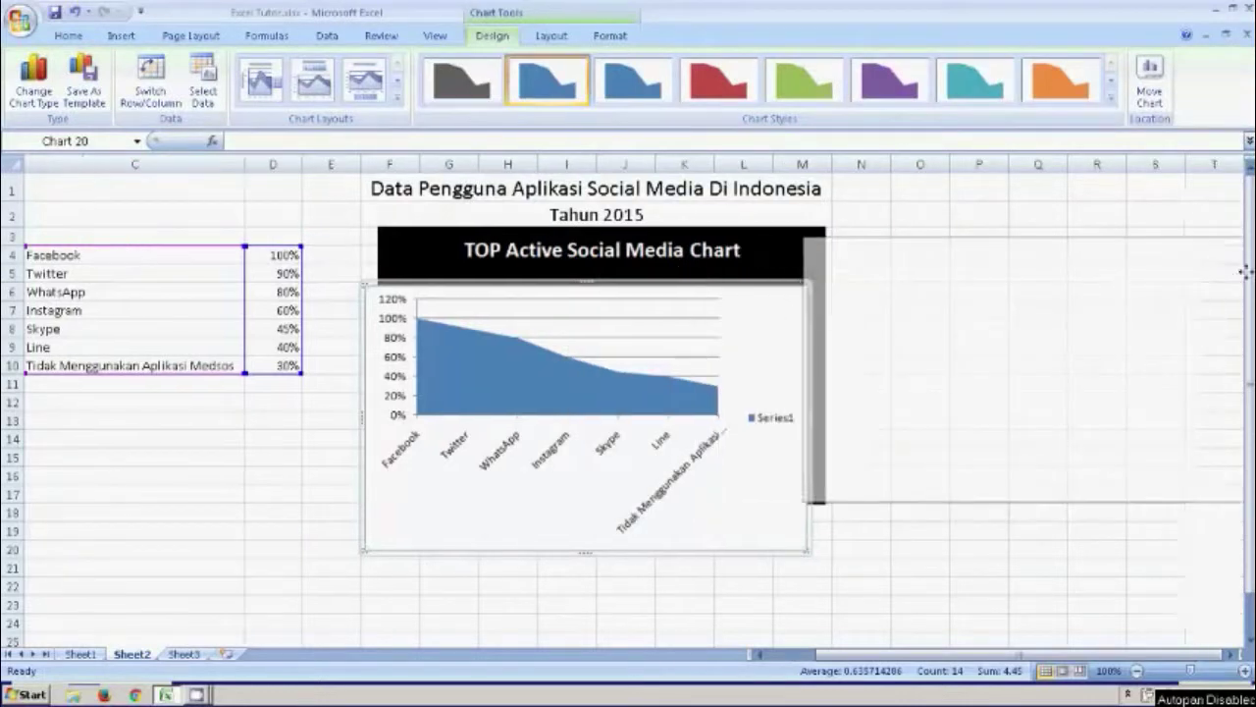
mouse_move(1164, 301)
mouse_down()
mouse_move(1204, 275)
mouse_move(1062, 263)
mouse_up()
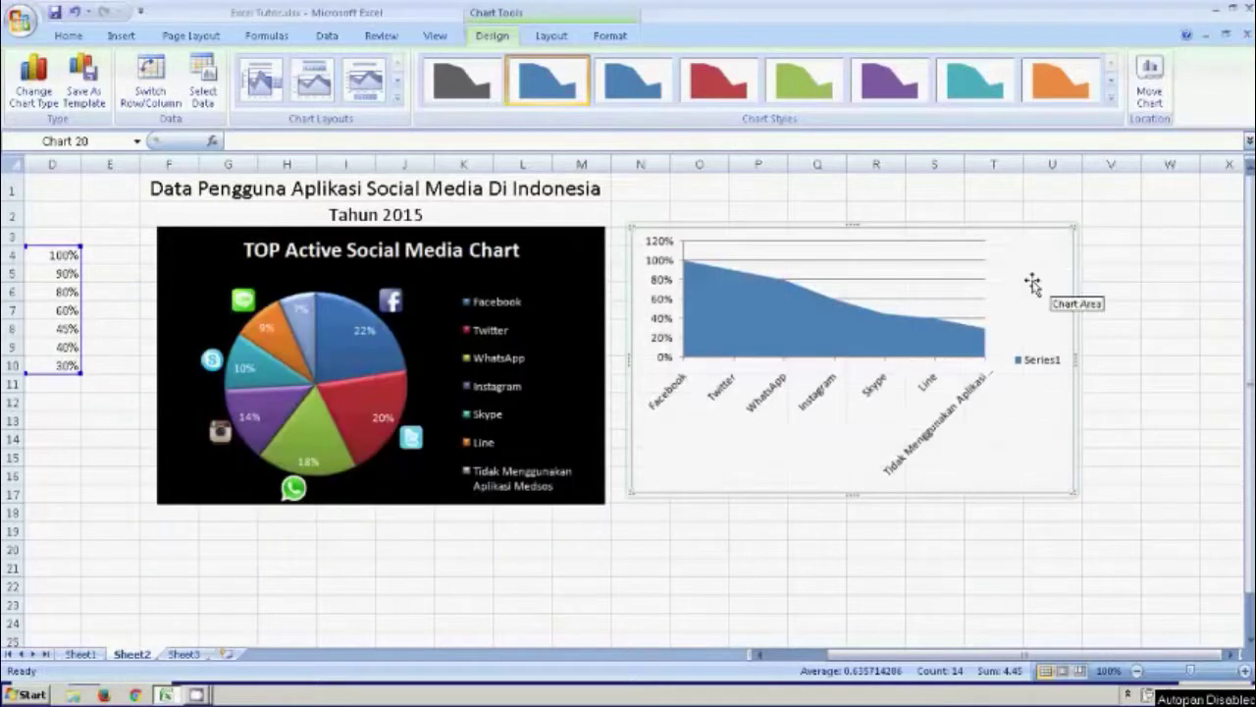
click(822, 194)
click(638, 583)
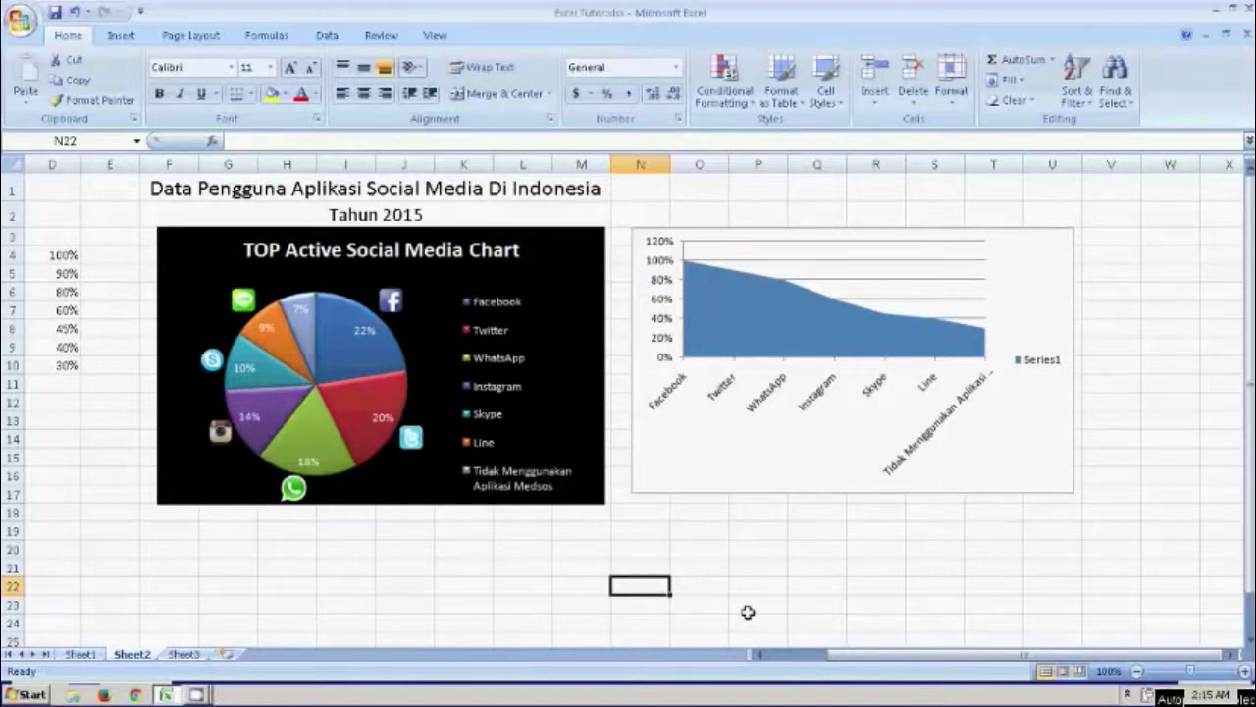
drag(829, 667, 842, 665)
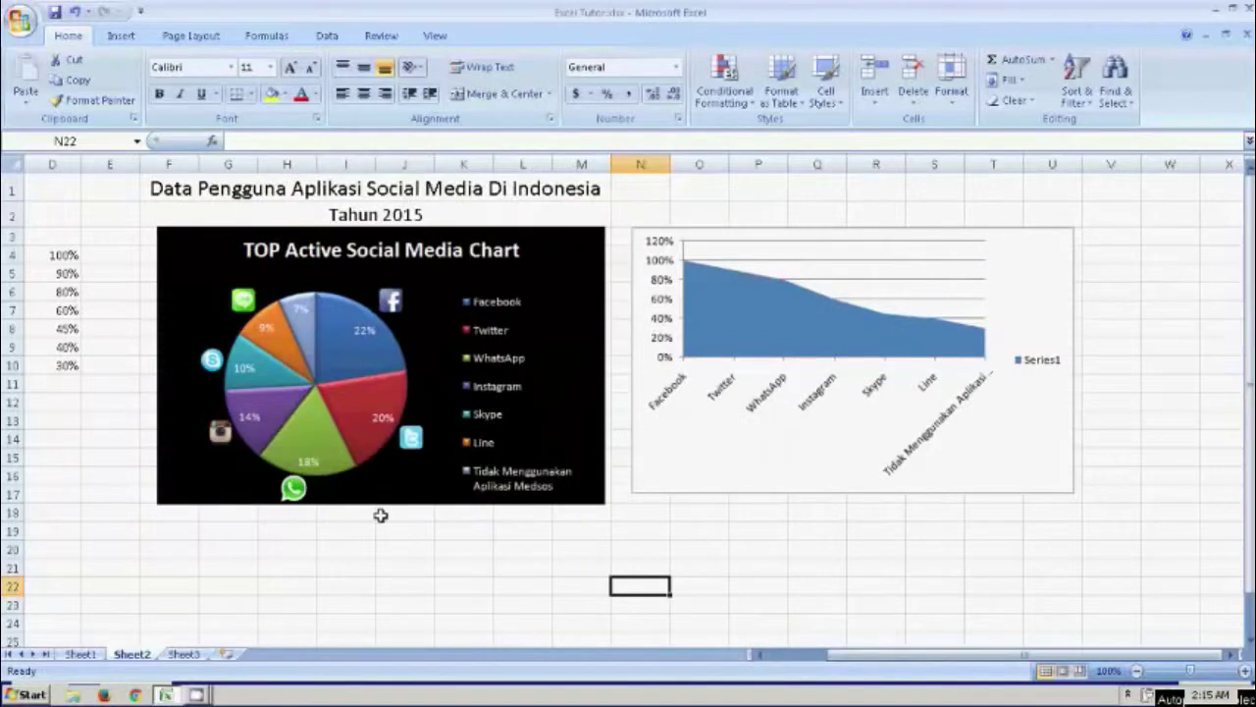